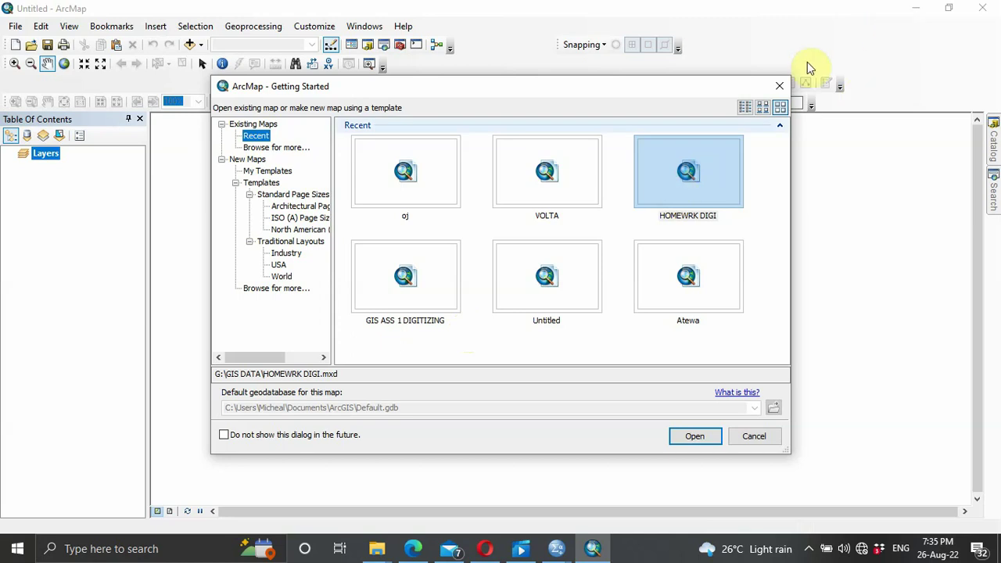
Dismiss the startup dialog and add the New_Regions polygon shapefile from the G:\GIS PROJECTS New Regions folder to the blank map.
click(778, 86)
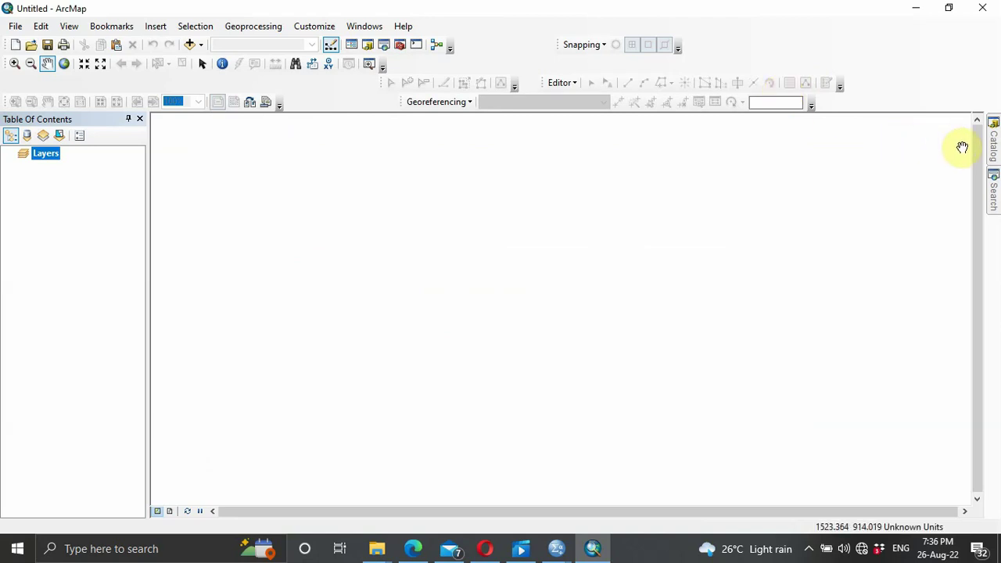
mouse_move(993, 153)
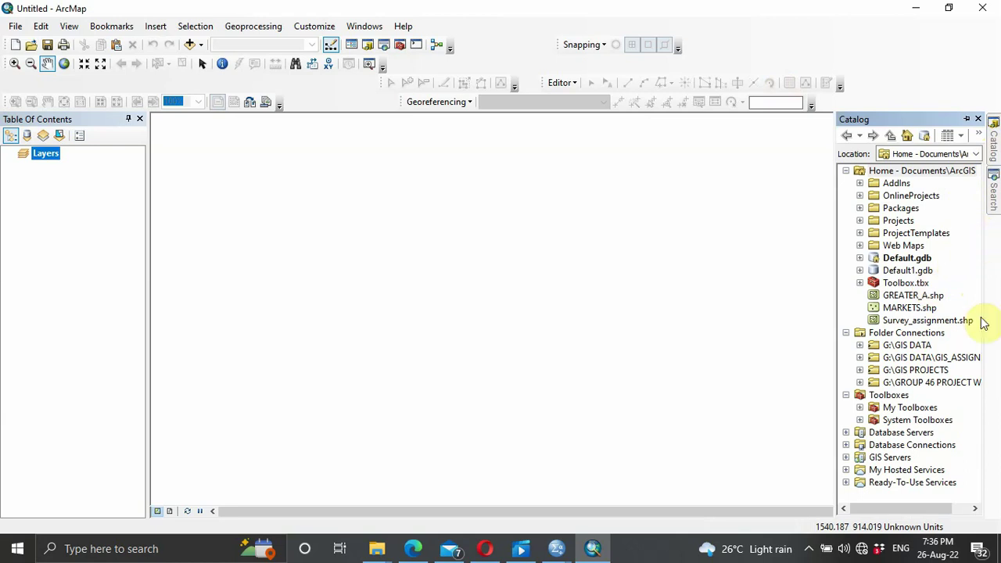
click(859, 370)
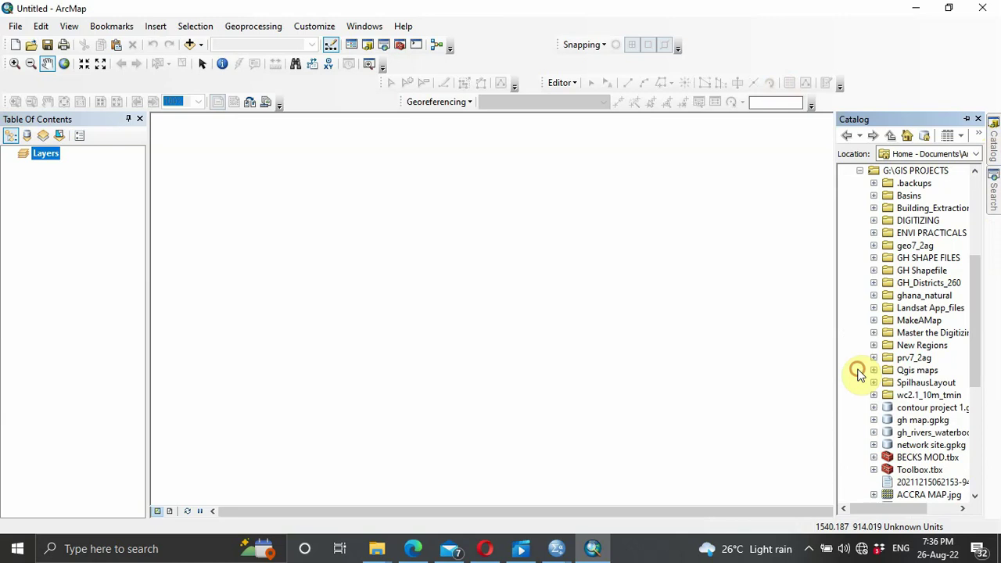
drag(976, 345, 975, 397)
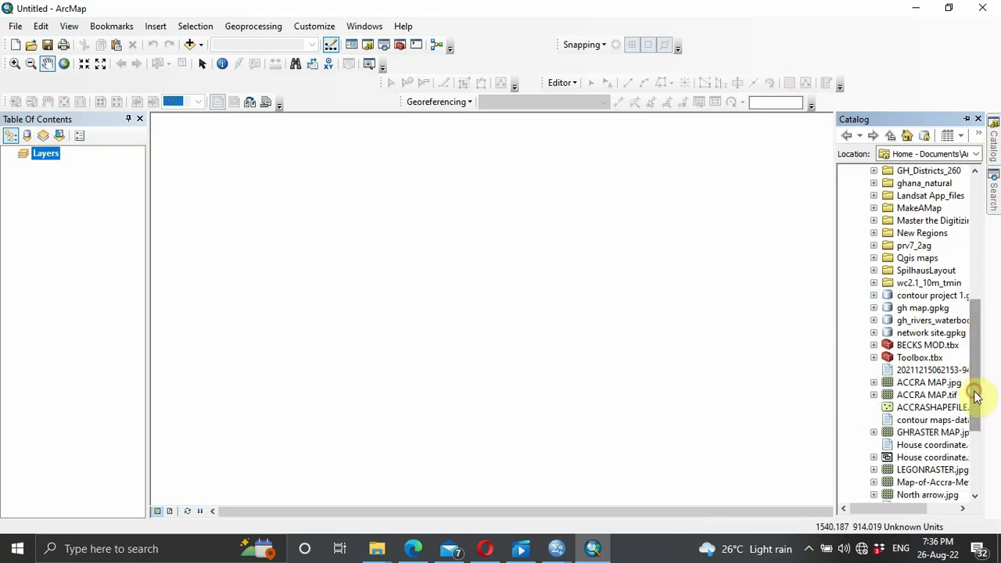
click(873, 233)
click(887, 245)
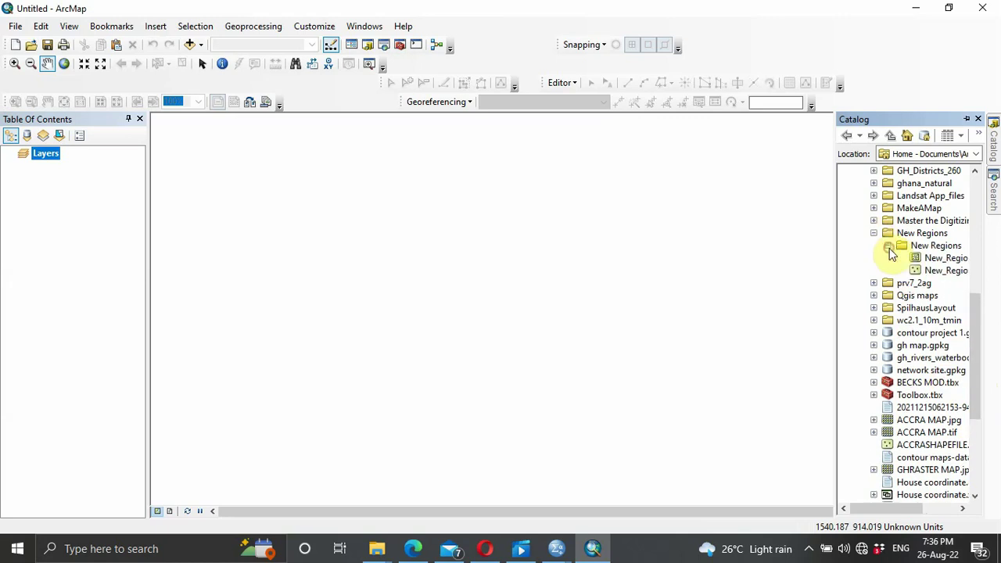
drag(916, 258, 524, 271)
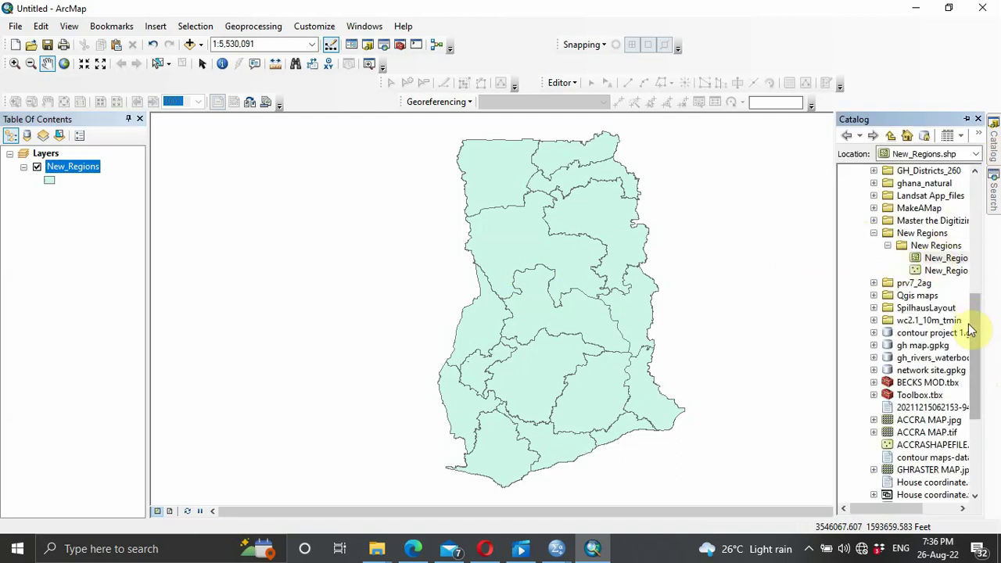
Add the hotosm_gha_health_facilities_points shapefile from the G:\GIS DATA folder connection to the map.
drag(975, 331, 974, 282)
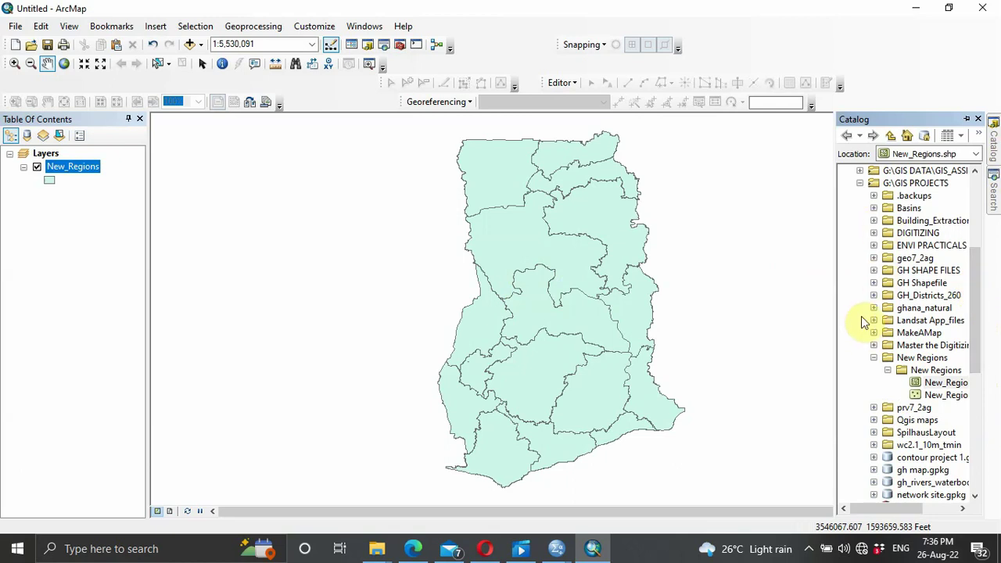
drag(974, 284, 974, 227)
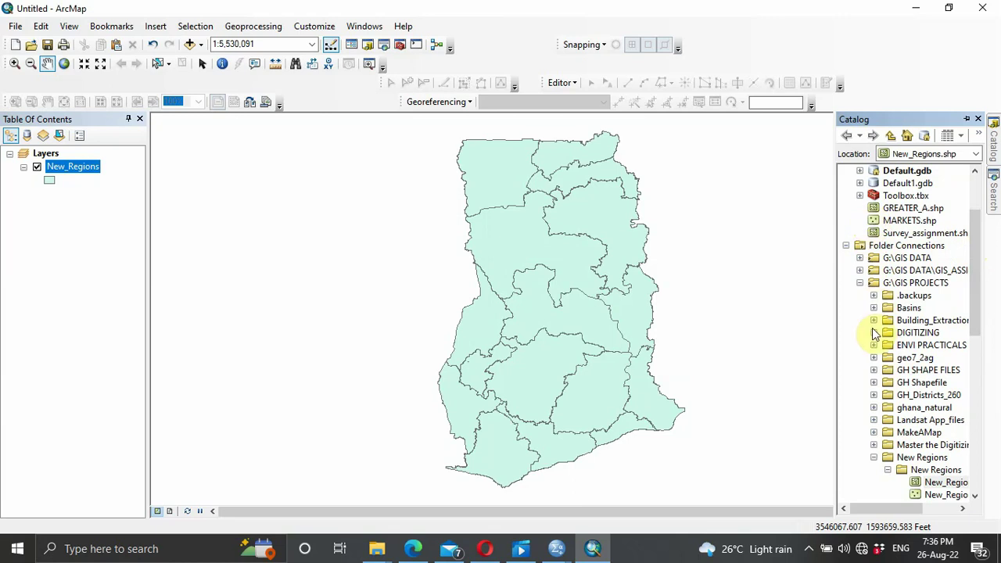
click(860, 257)
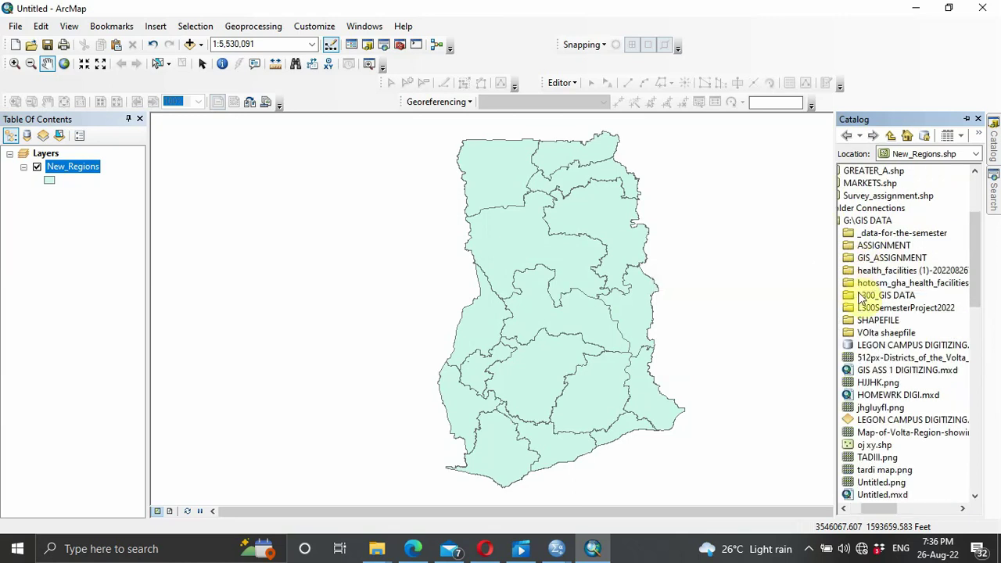
double_click(855, 285)
drag(879, 307, 564, 291)
key(Return)
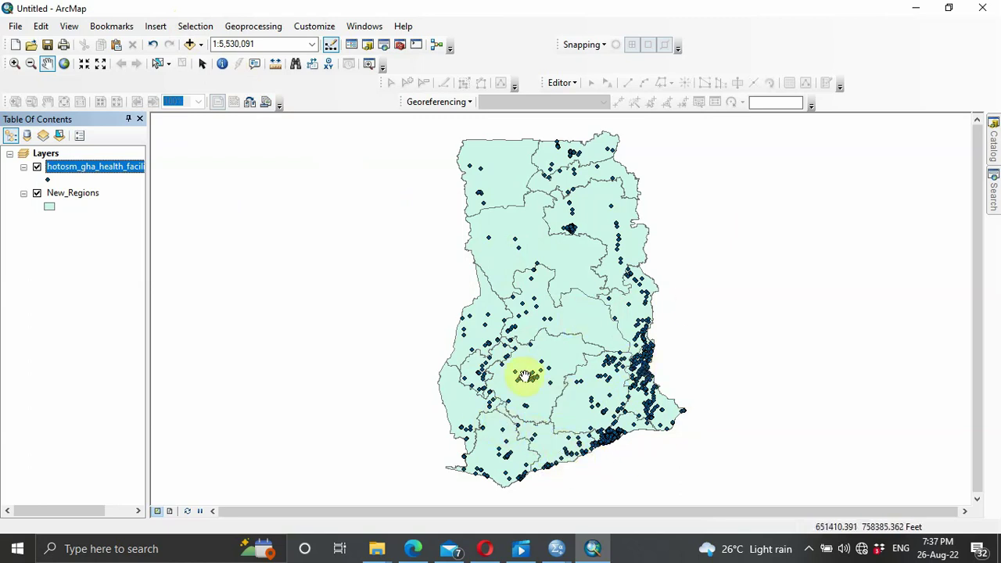
Start Select By Attributes on the New_Regions layer with the method Create a new selection.
click(197, 30)
click(199, 30)
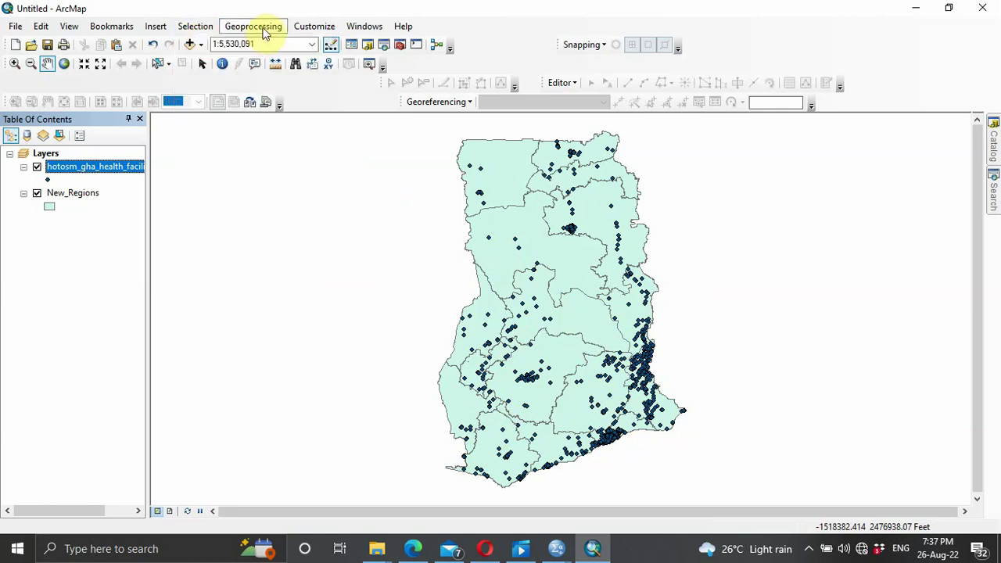
click(197, 32)
click(201, 40)
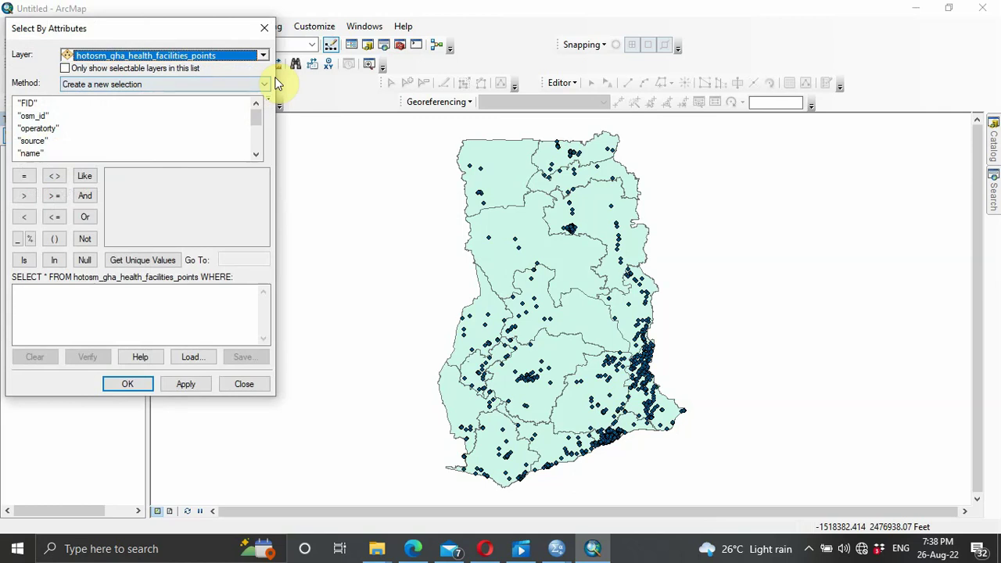
click(261, 59)
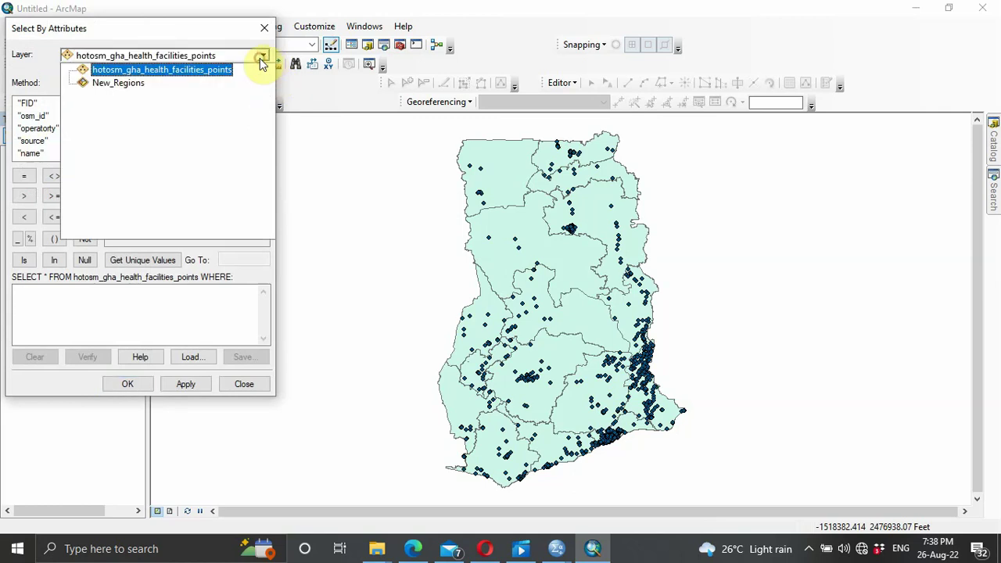
click(152, 83)
click(143, 85)
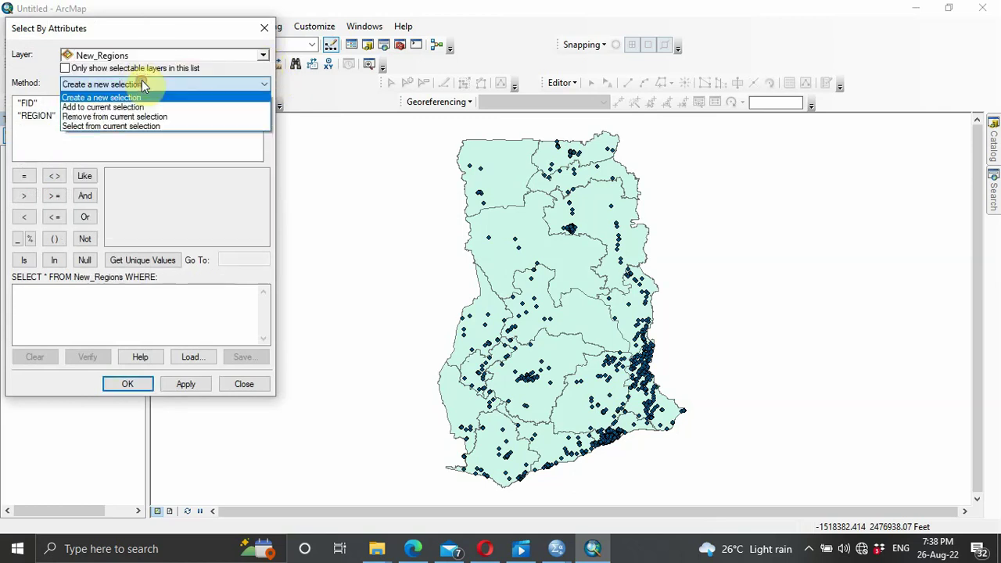
Build the query "REGION" = 'CENTRAL', apply it to select the Central region, and close the selection dialog.
click(41, 117)
click(43, 119)
double_click(43, 119)
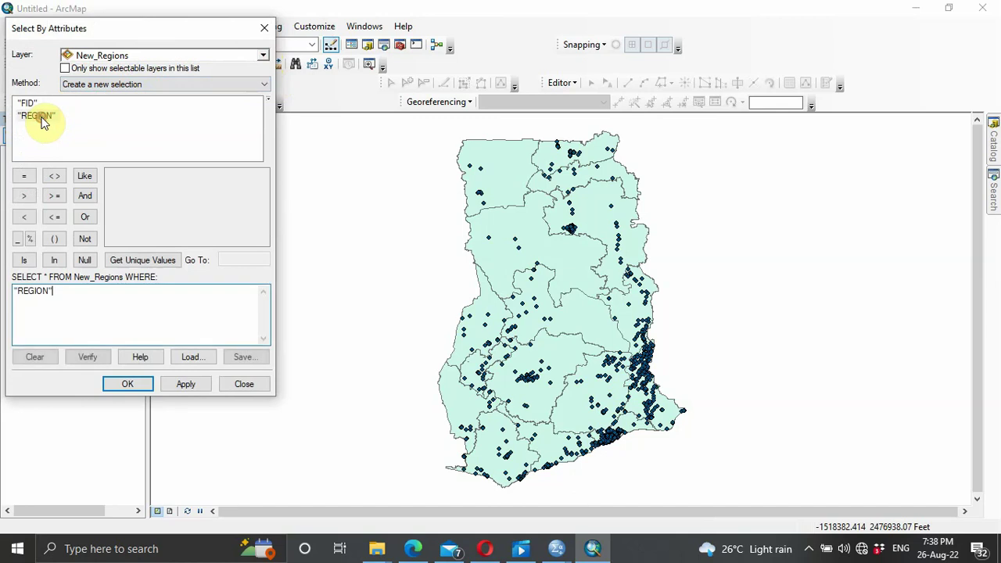
click(24, 179)
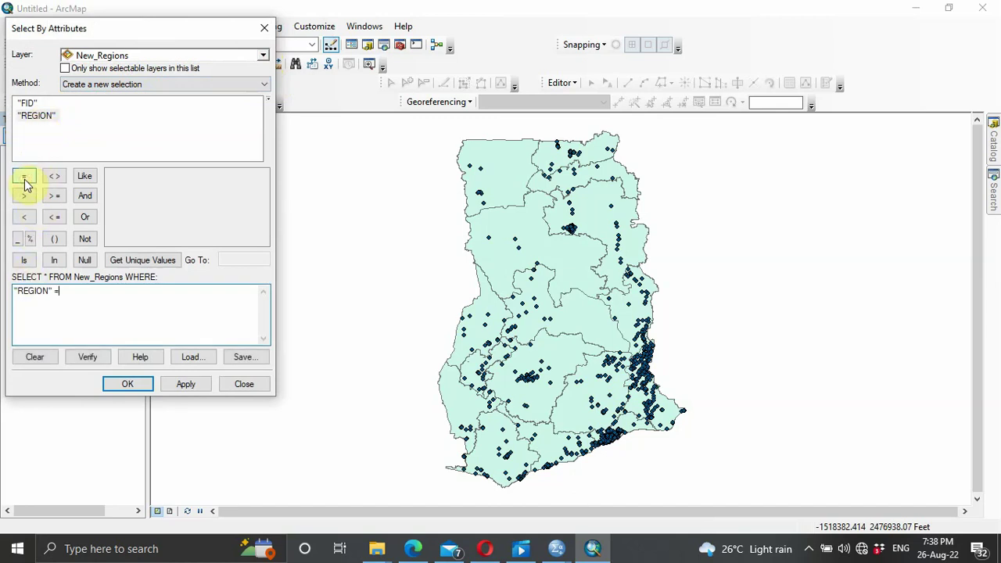
click(125, 262)
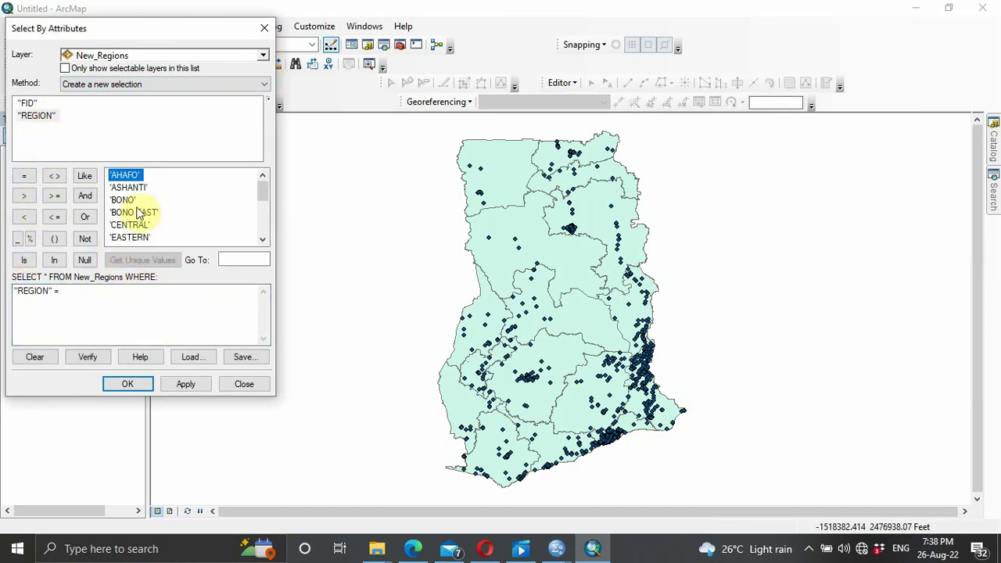
double_click(127, 225)
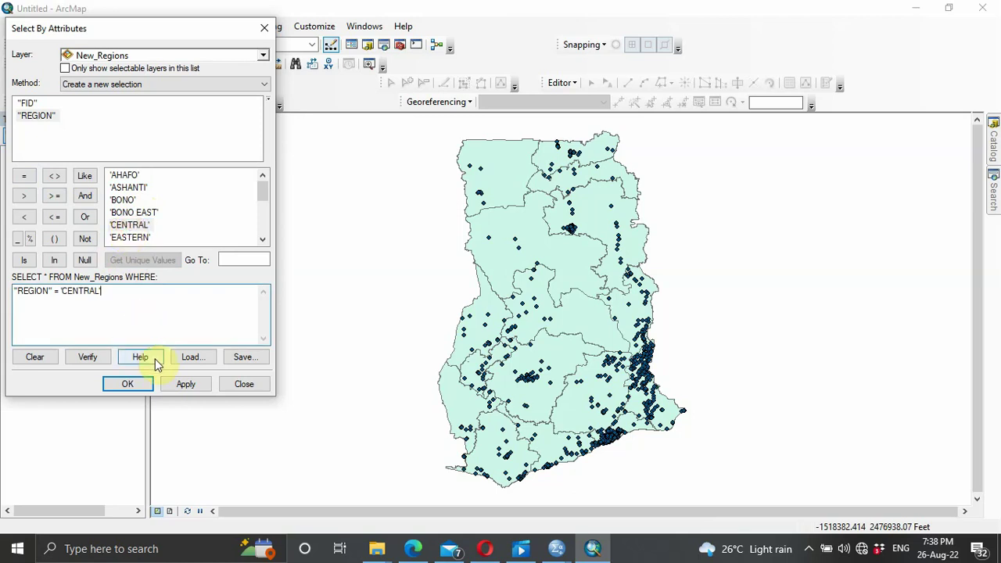
click(186, 382)
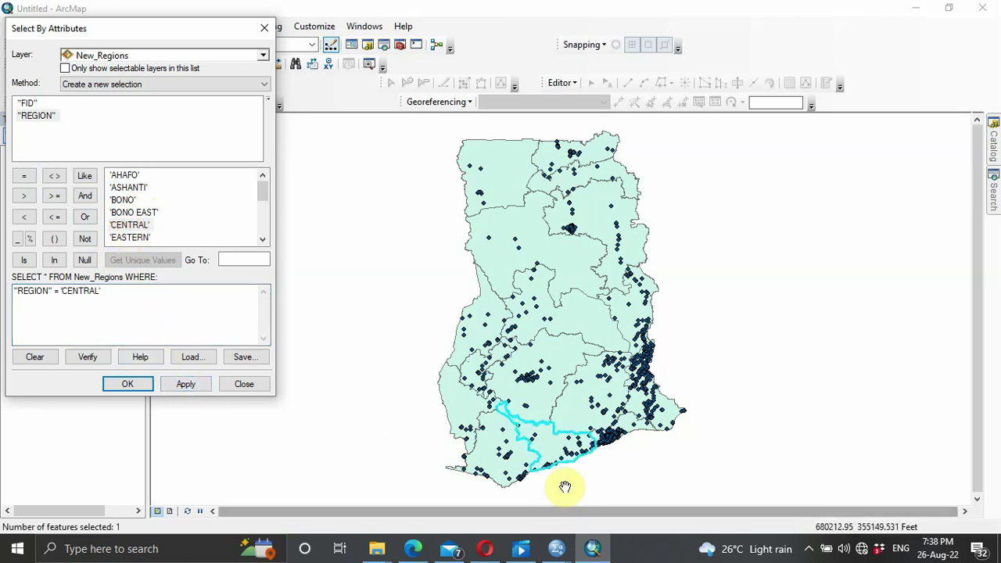
click(116, 384)
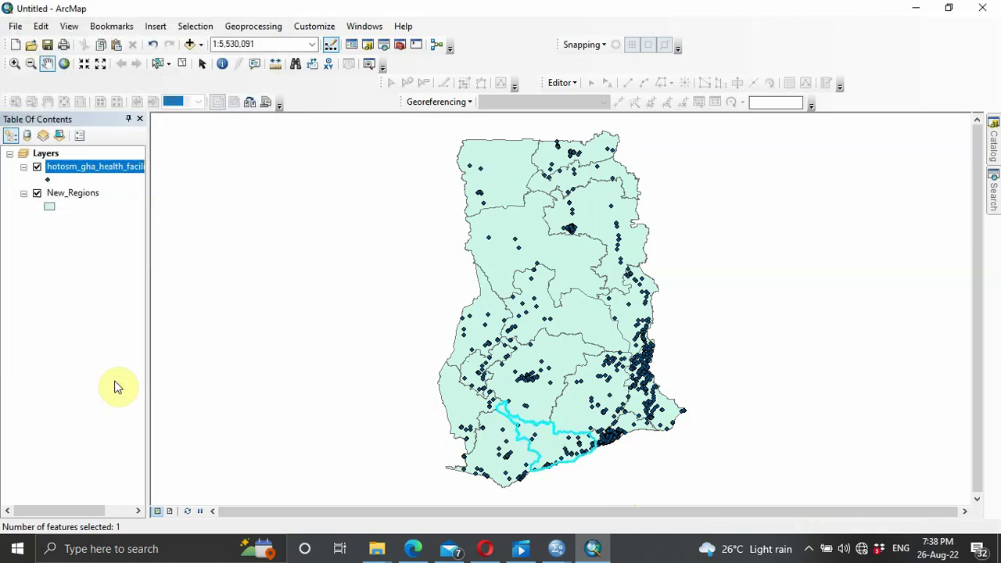
Export the selected New_Regions feature as a shapefile named TRIALS in the GIS_ASSIGNMENT folder and add it to the map.
click(82, 196)
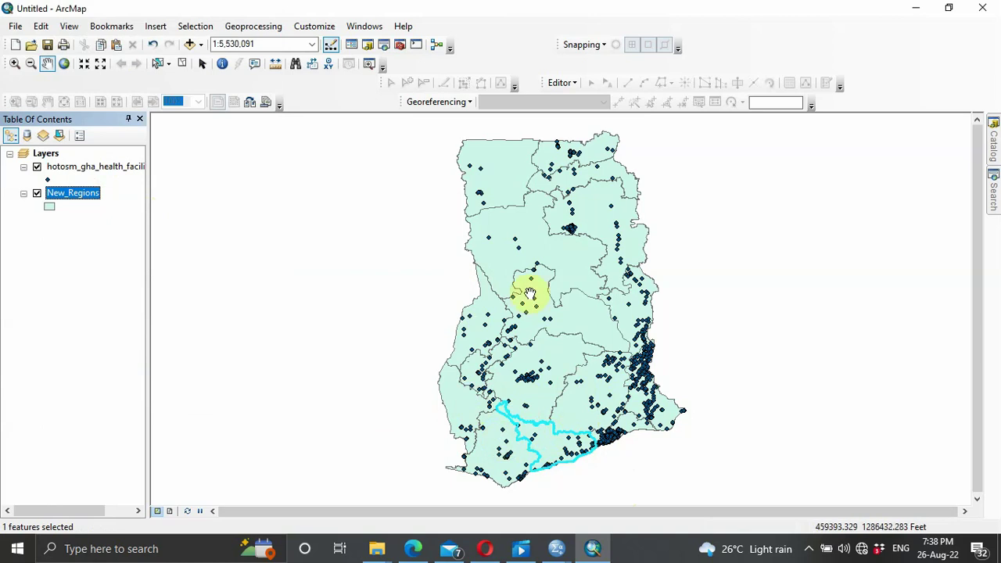
click(65, 194)
right_click(65, 194)
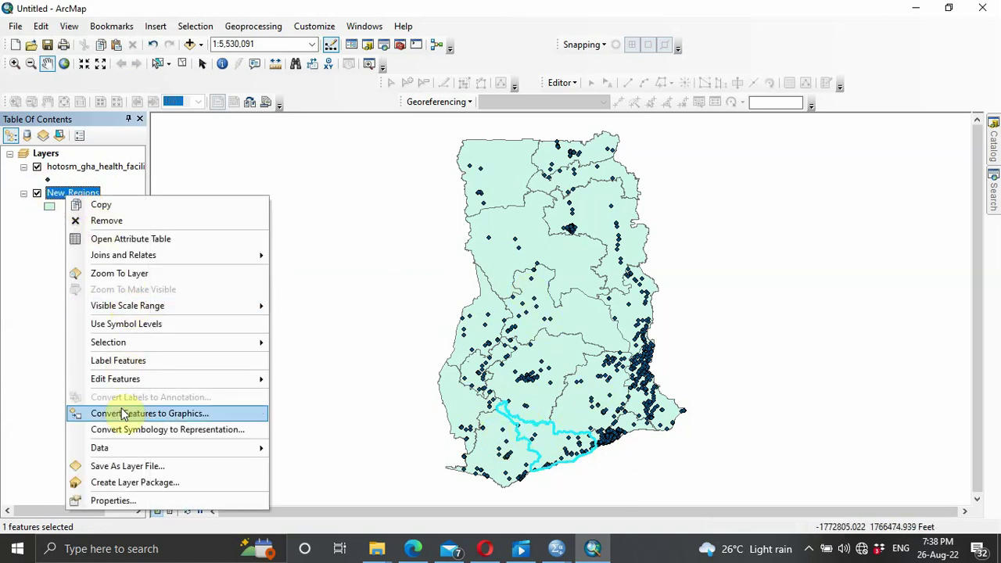
mouse_move(120, 446)
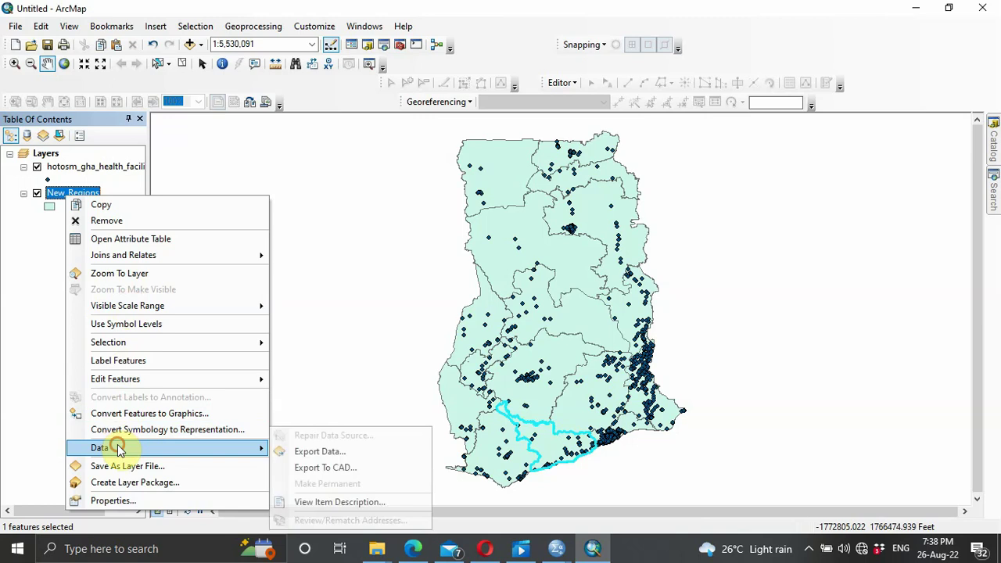
click(341, 452)
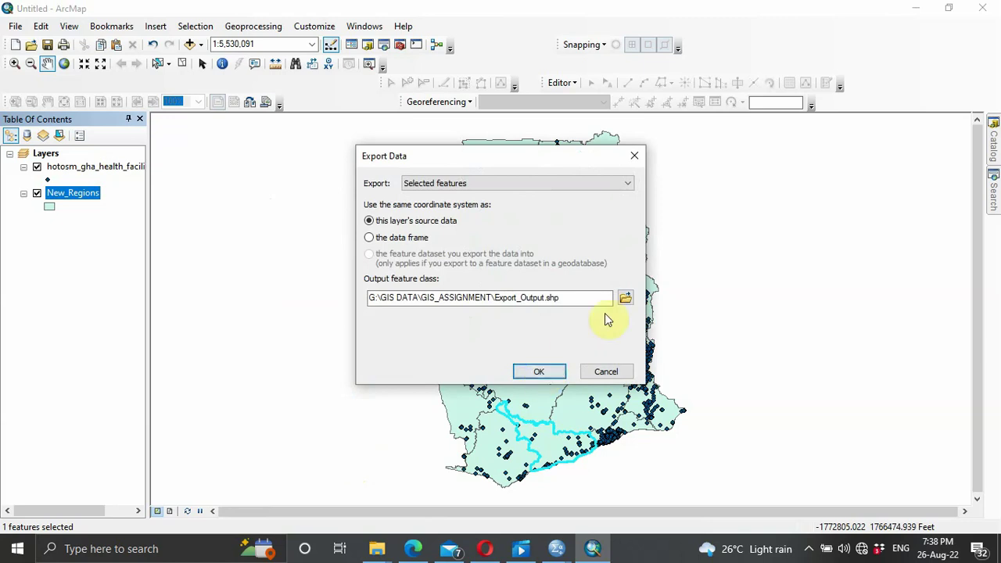
click(625, 298)
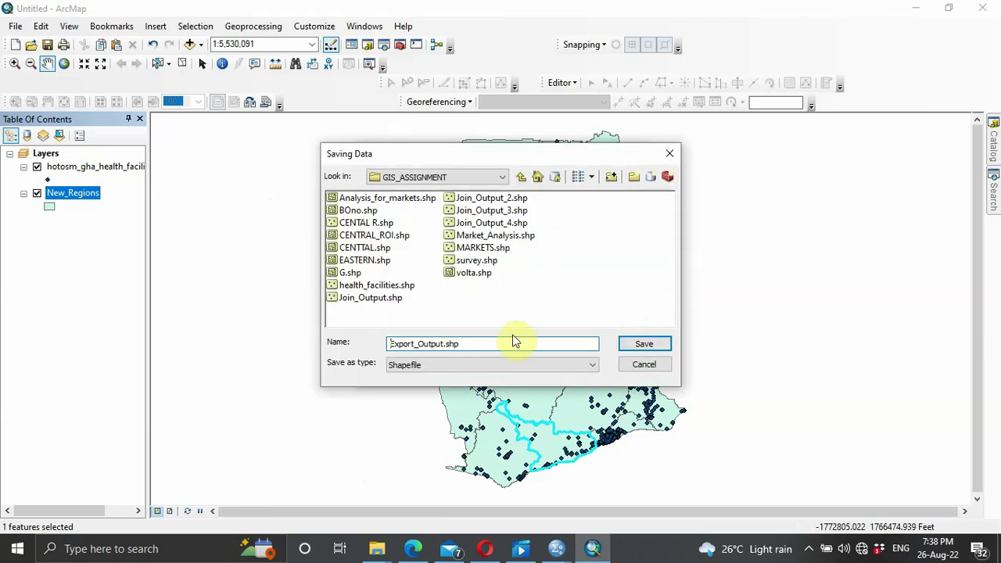
key(BackSpace)
key(BackSpace)
key(BackSpace)
key(BackSpace)
key(BackSpace)
key(BackSpace)
key(BackSpace)
key(BackSpace)
key(BackSpace)
key(BackSpace)
key(BackSpace)
key(BackSpace)
key(BackSpace)
key(BackSpace)
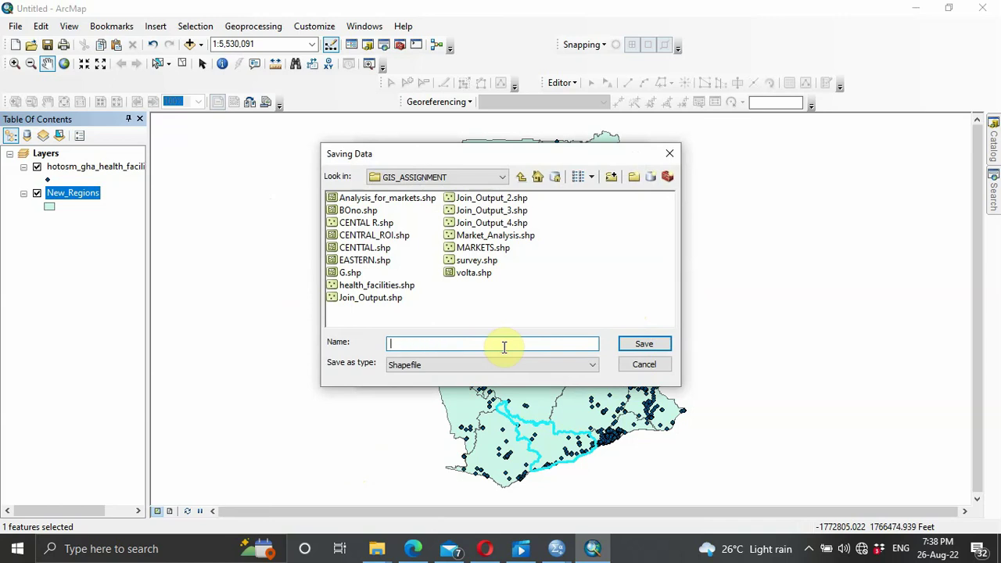
text(T)
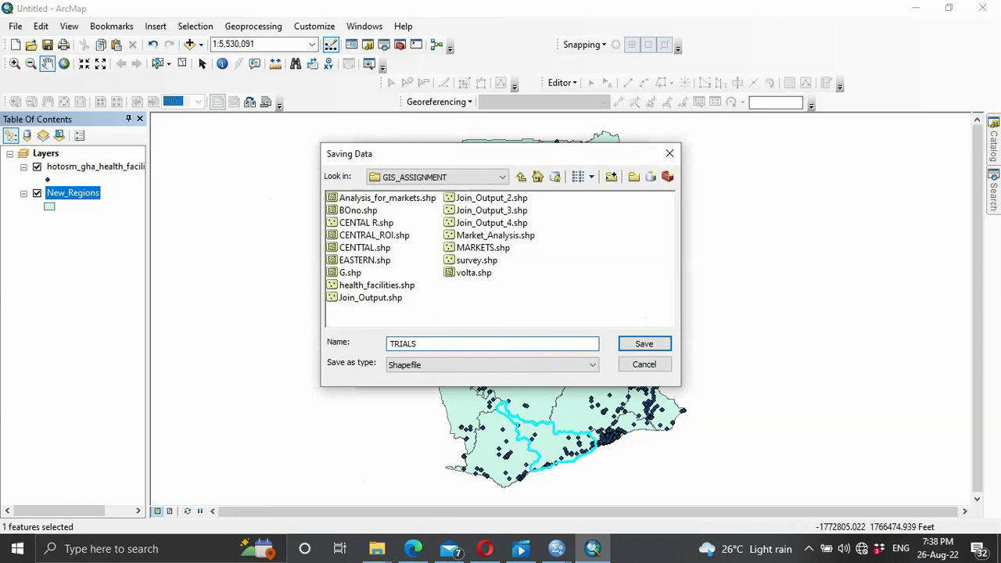
text(RIALS)
click(631, 344)
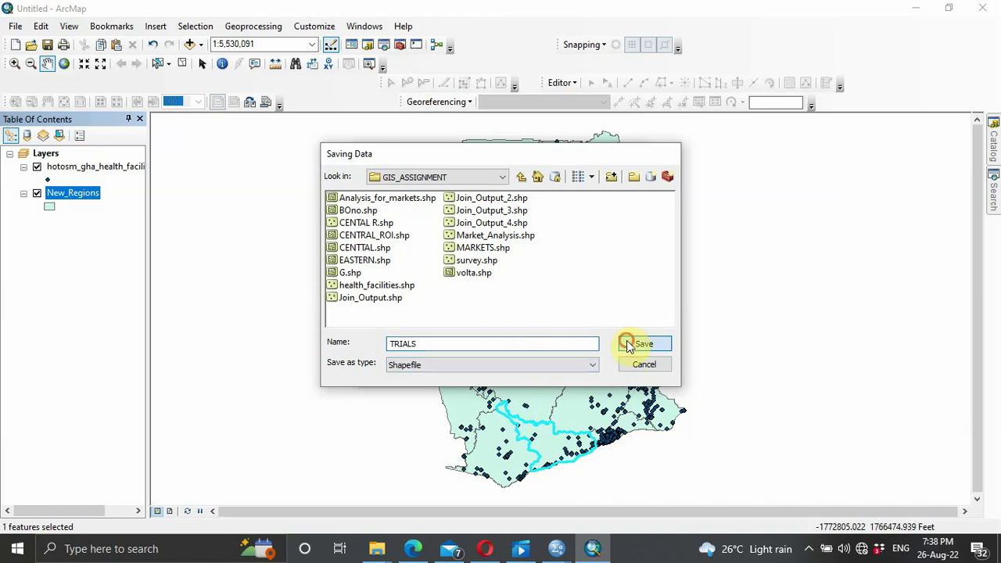
click(545, 370)
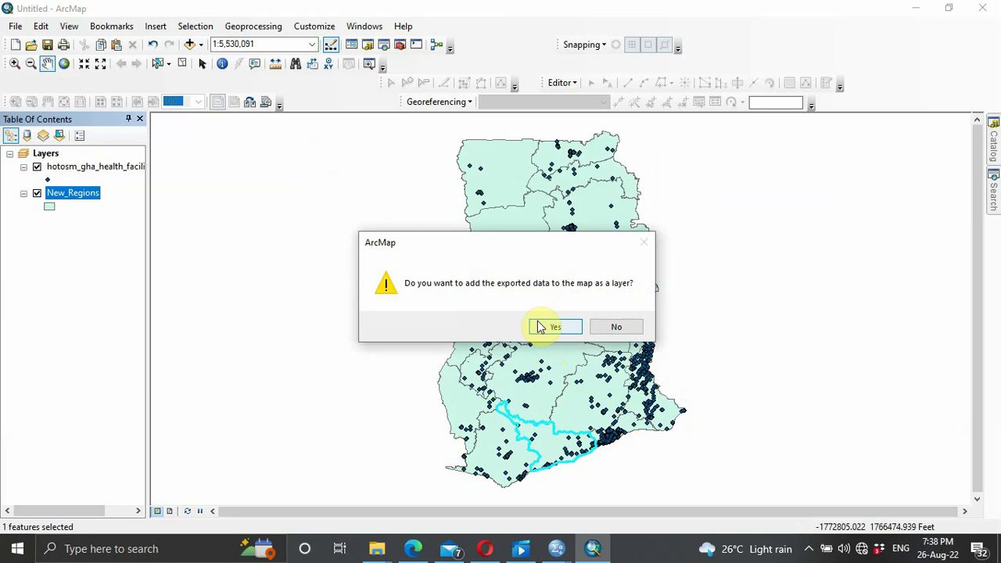
click(552, 329)
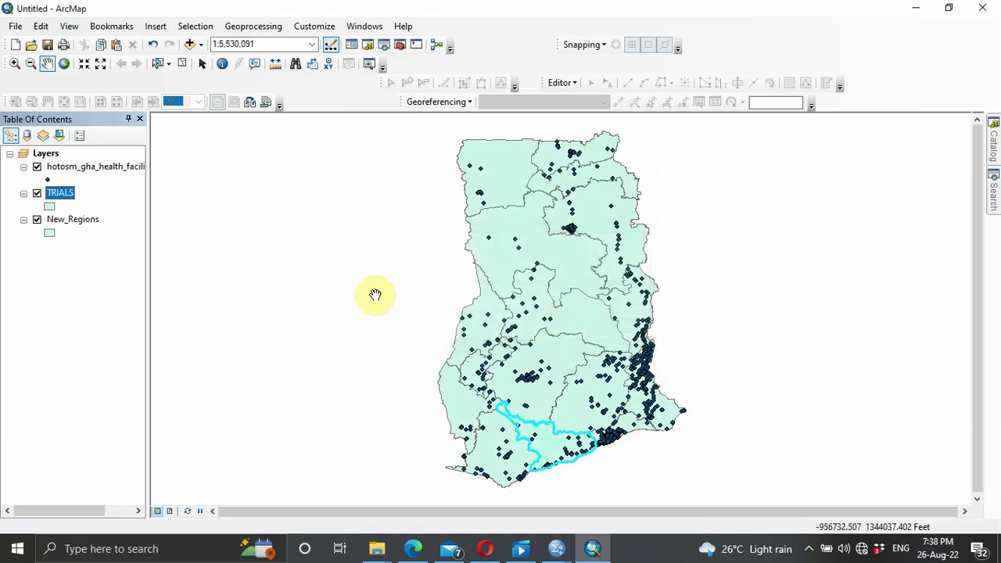
Hide the New_Regions layer, leaving the TRIALS polygon and the health facility points displayed.
click(37, 219)
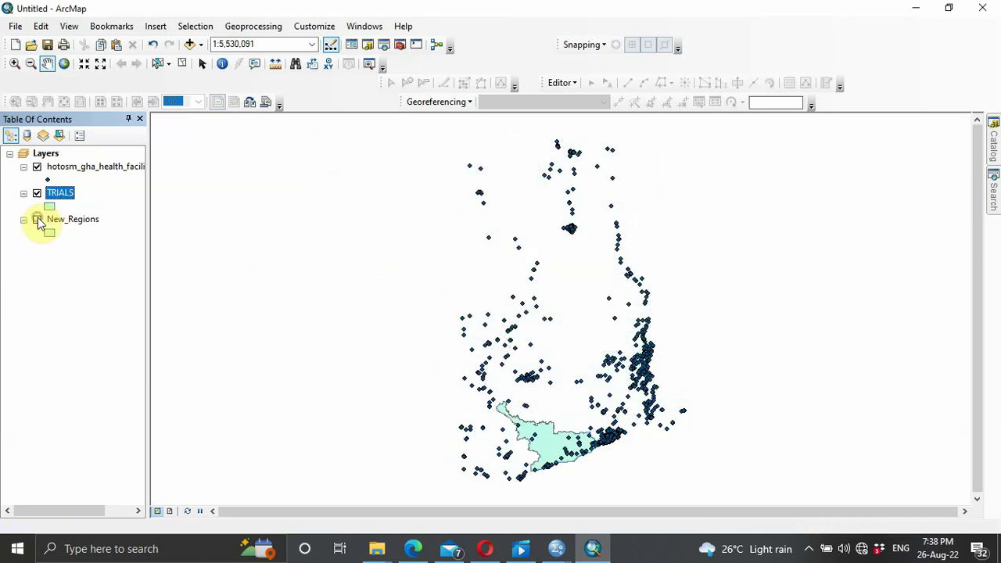
drag(547, 447, 516, 360)
scroll(516, 359, down, 2)
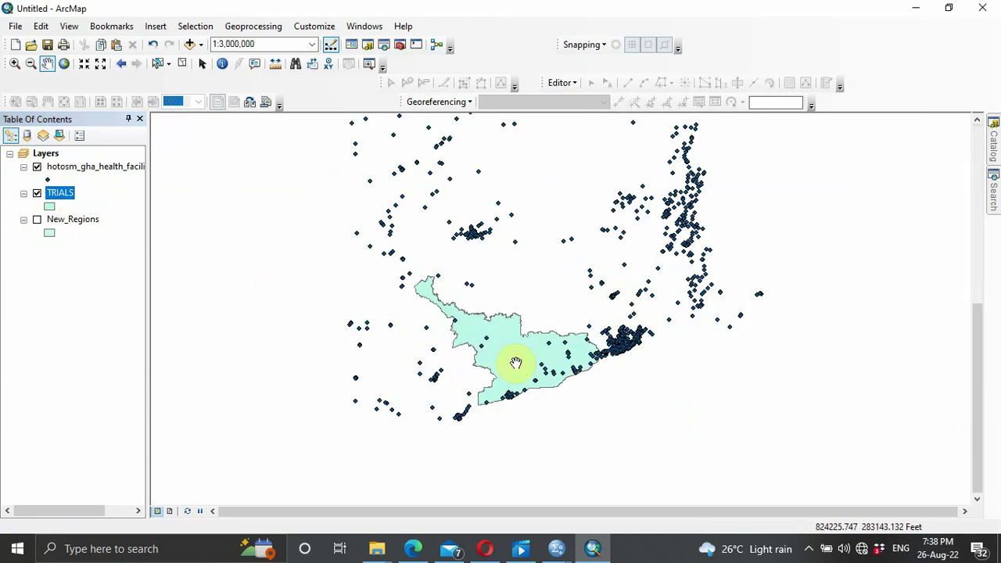
Create a new toolbox in the L300_GIS DATA folder and keep its default name.
click(994, 148)
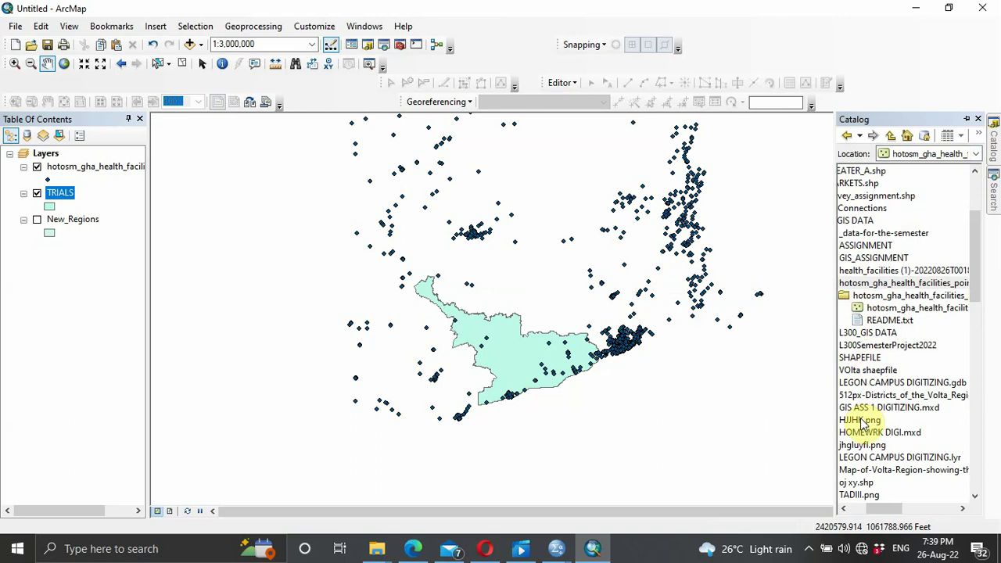
drag(894, 512, 841, 512)
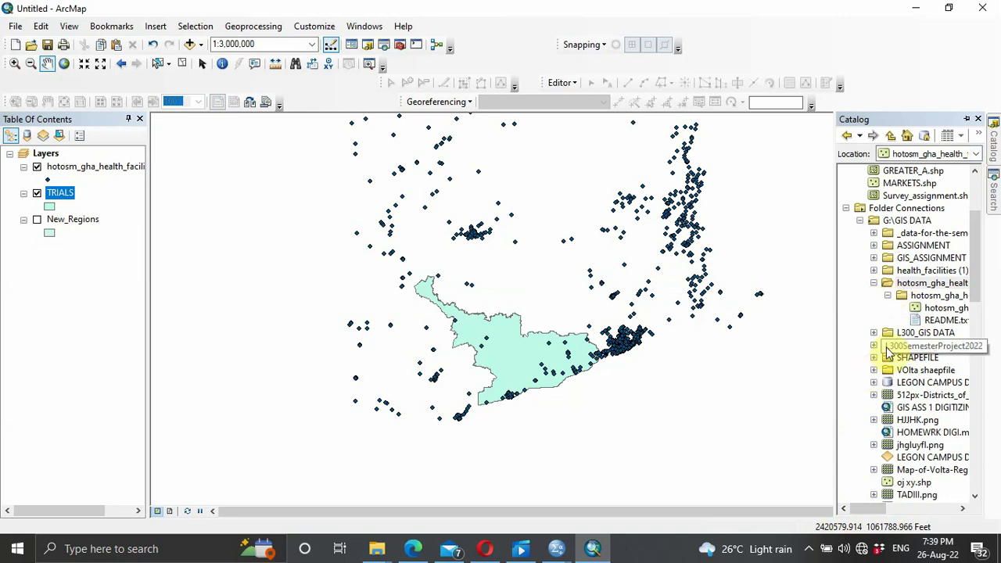
click(901, 334)
right_click(900, 335)
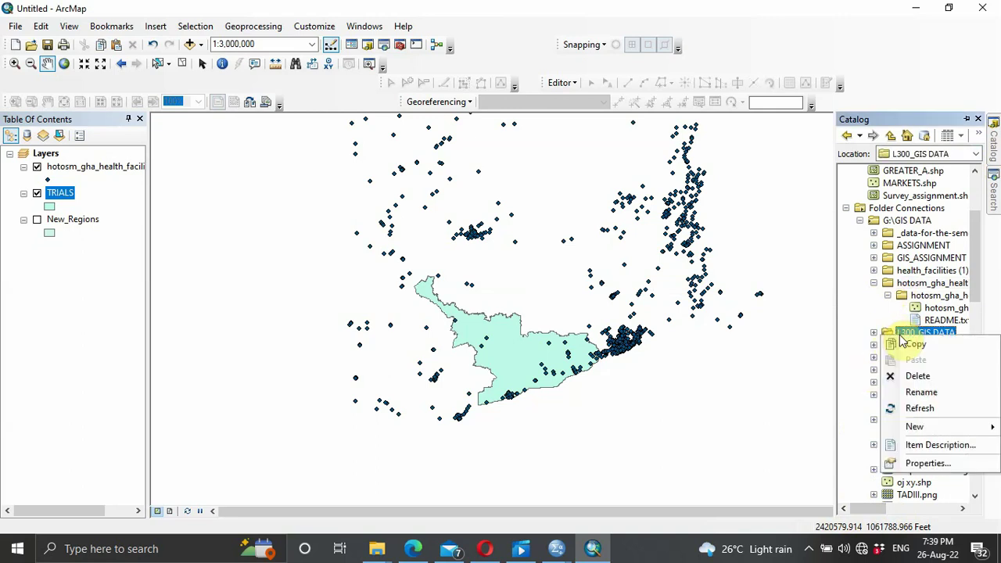
mouse_move(914, 428)
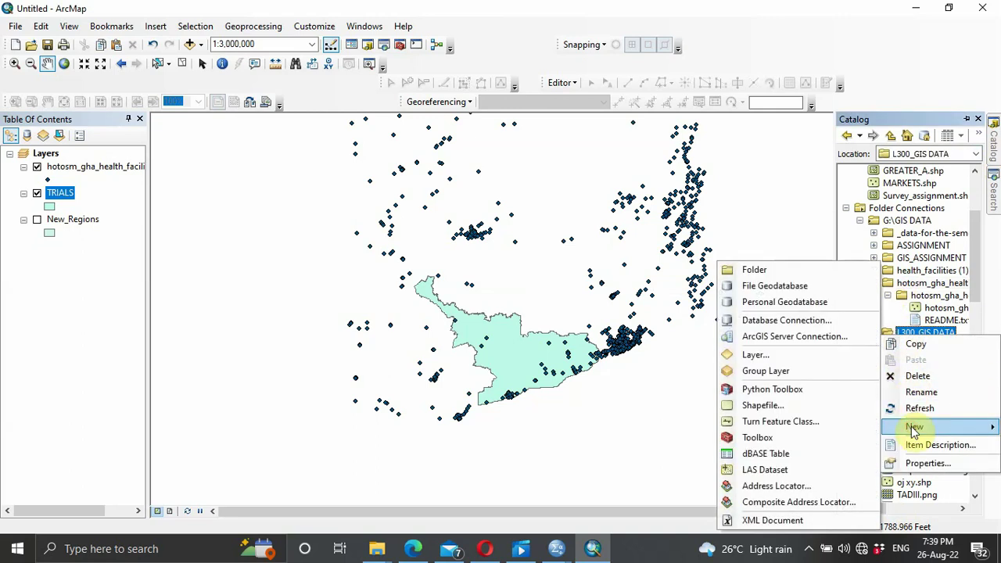
click(795, 436)
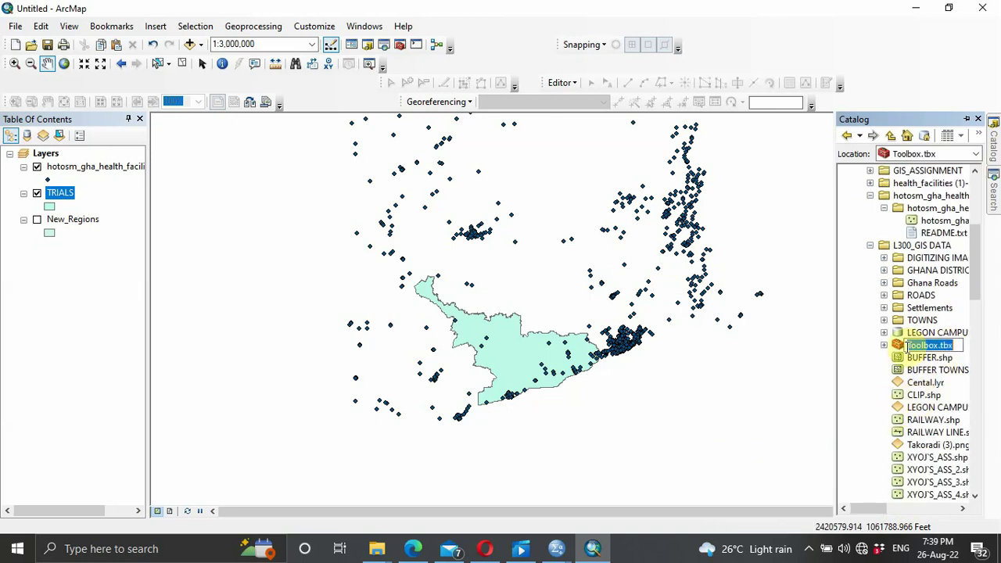
key(Return)
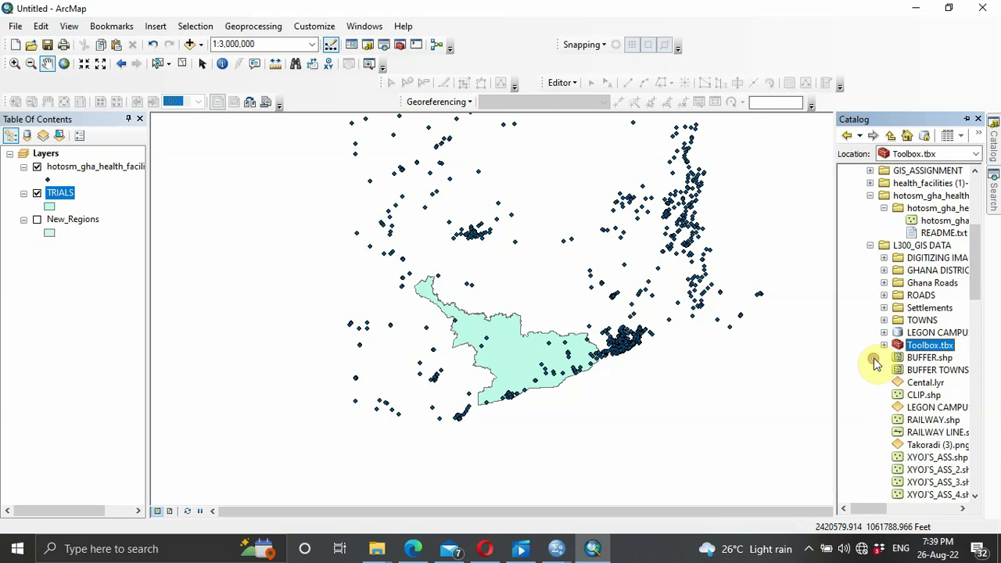
Create a new model inside Toolbox.tbx in the L300_GIS DATA folder.
right_click(936, 349)
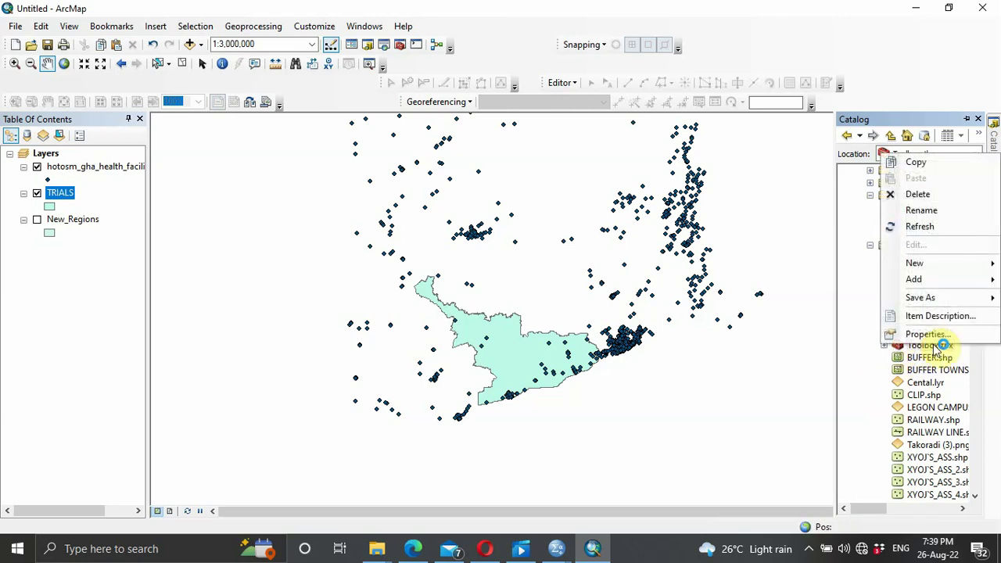
mouse_move(946, 263)
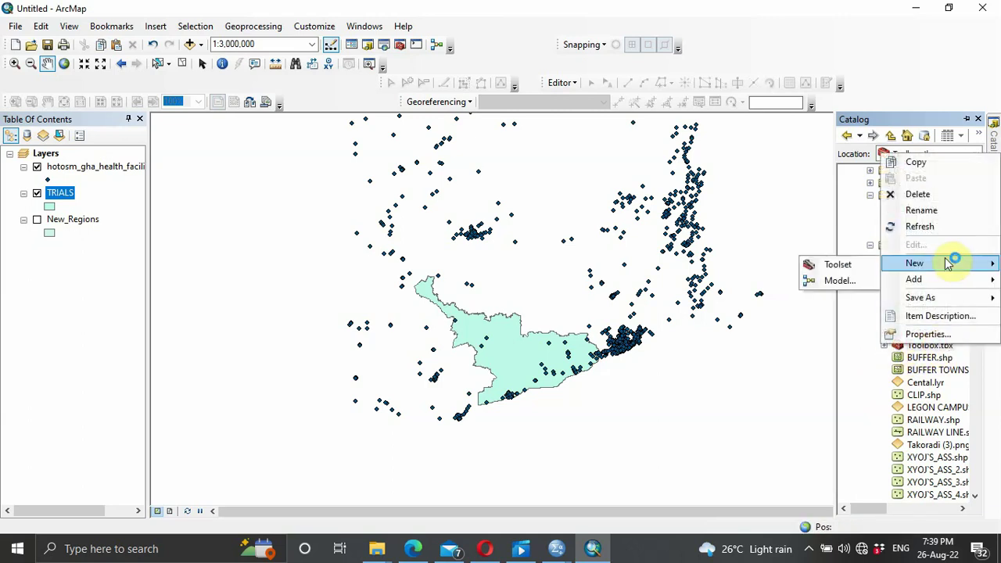
click(863, 281)
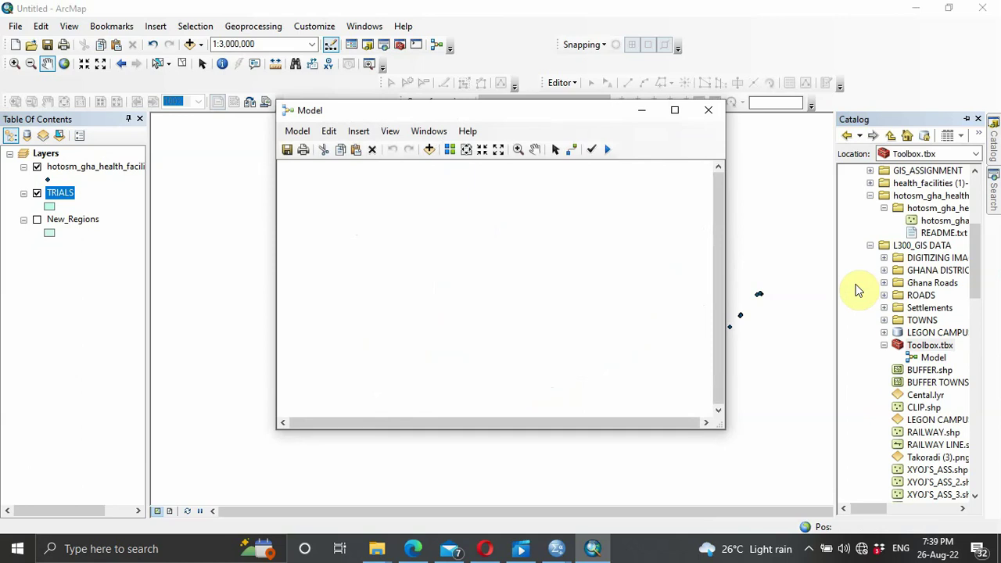
Add the TRIALS and hotosm_gha_health_facilities_points layers to the model and line up TRIALS above the health facilities element.
click(52, 193)
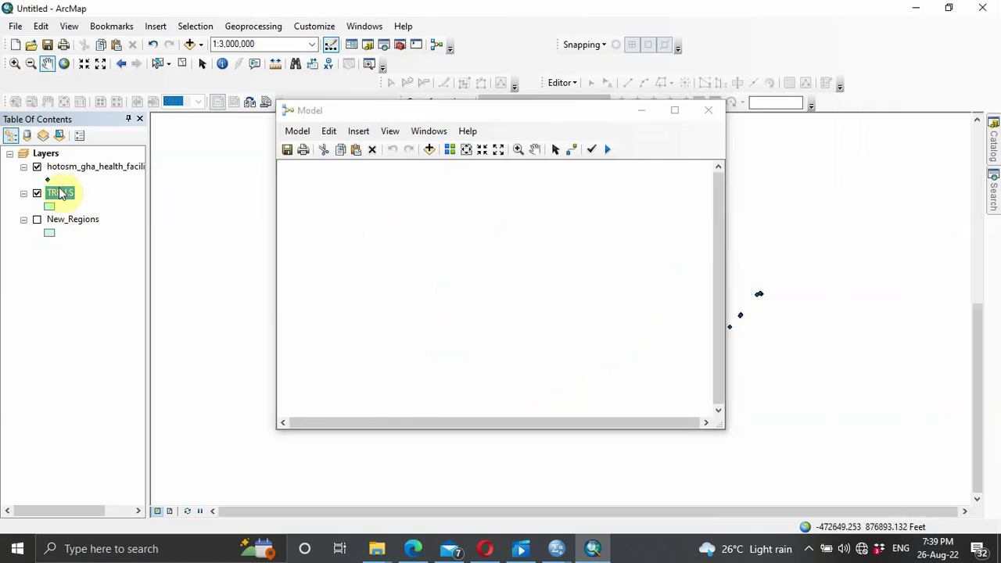
drag(61, 196, 334, 197)
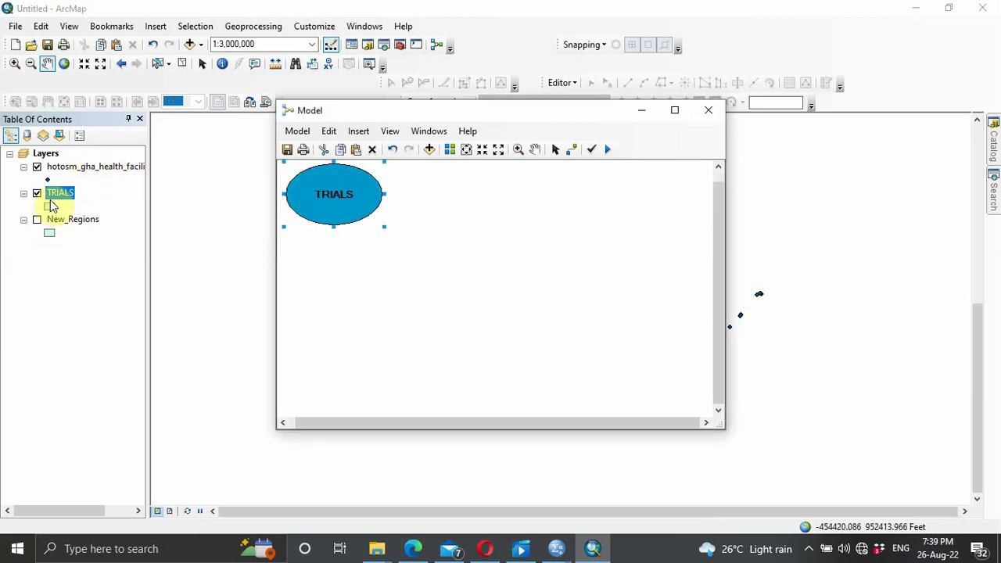
drag(85, 165, 356, 305)
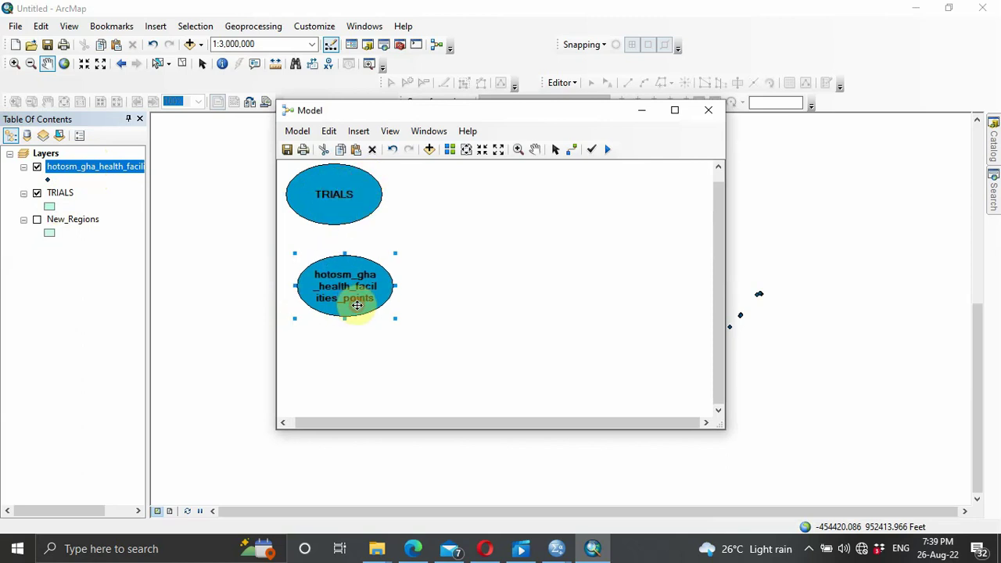
drag(341, 204, 351, 209)
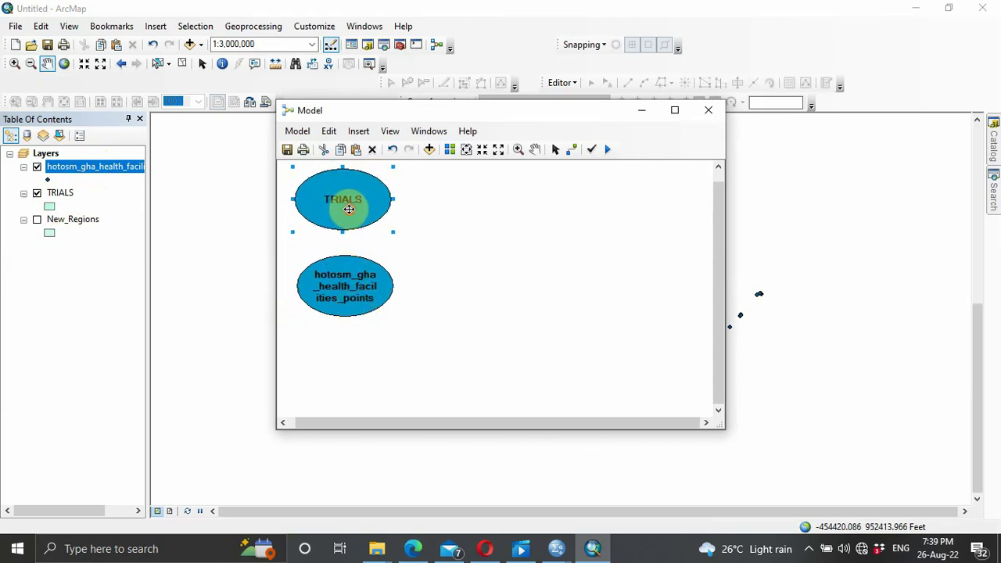
Search for the CLIP tool and place Clip (Analysis) in the model beside the TRIALS element.
click(993, 197)
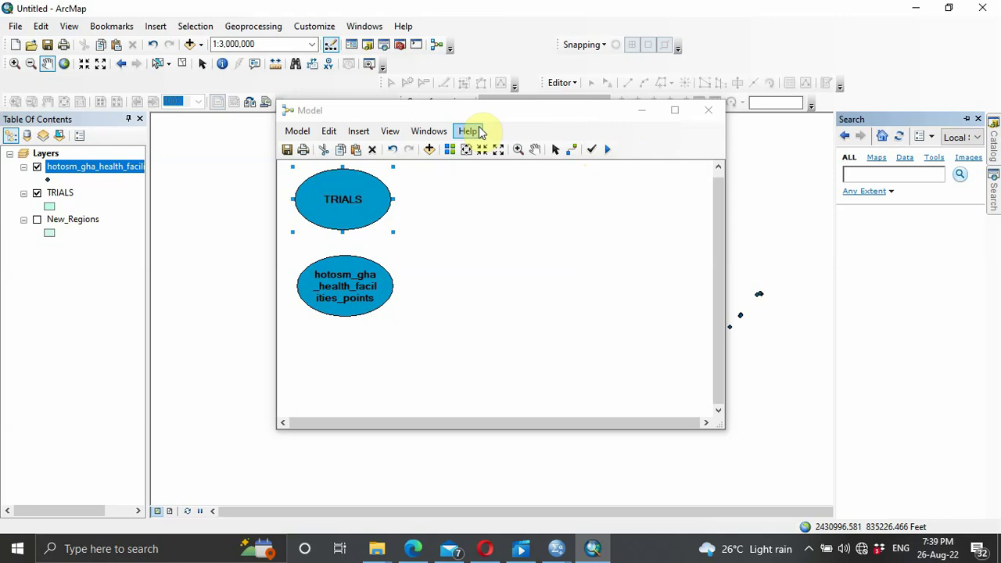
click(864, 175)
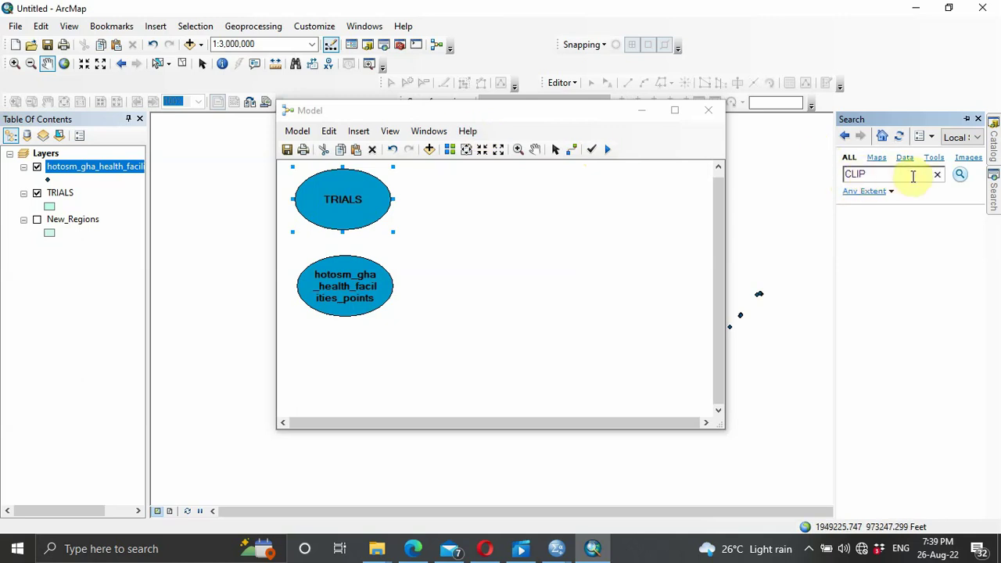
click(960, 177)
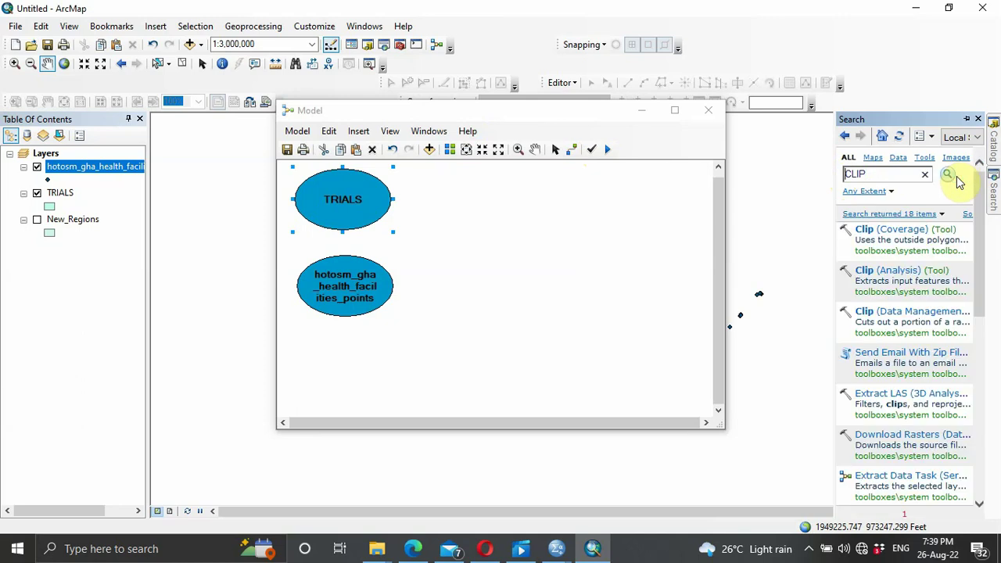
drag(903, 275, 465, 206)
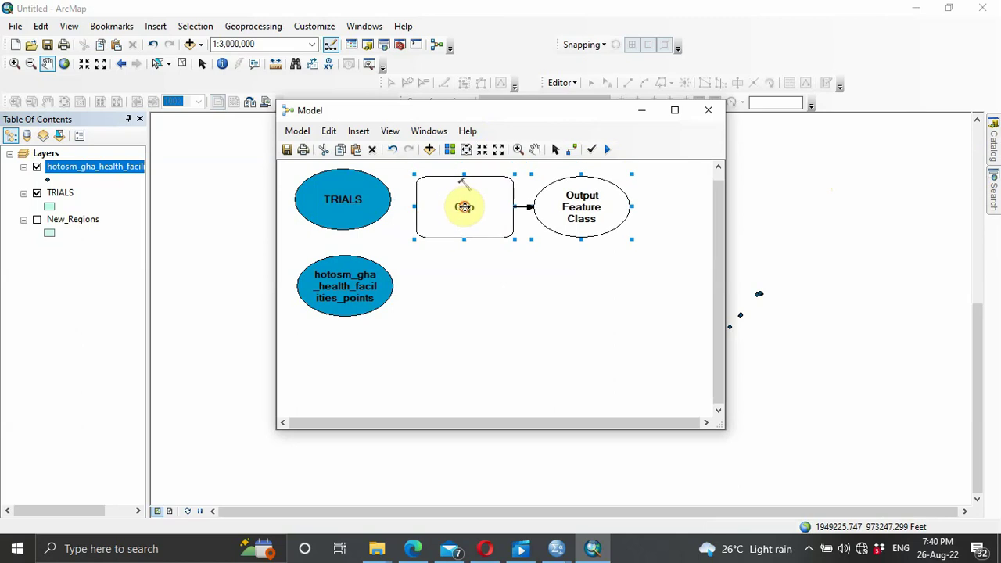
Configure Clip with hotosm_gha_health_facilities_points as input features and TRIALS as clip features, keeping the default output feature class.
double_click(464, 207)
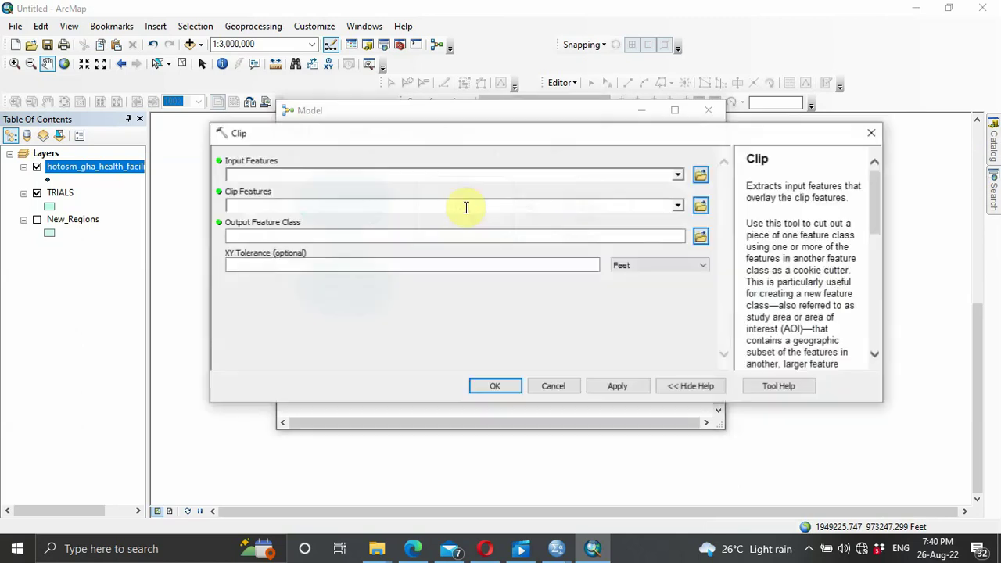
click(677, 173)
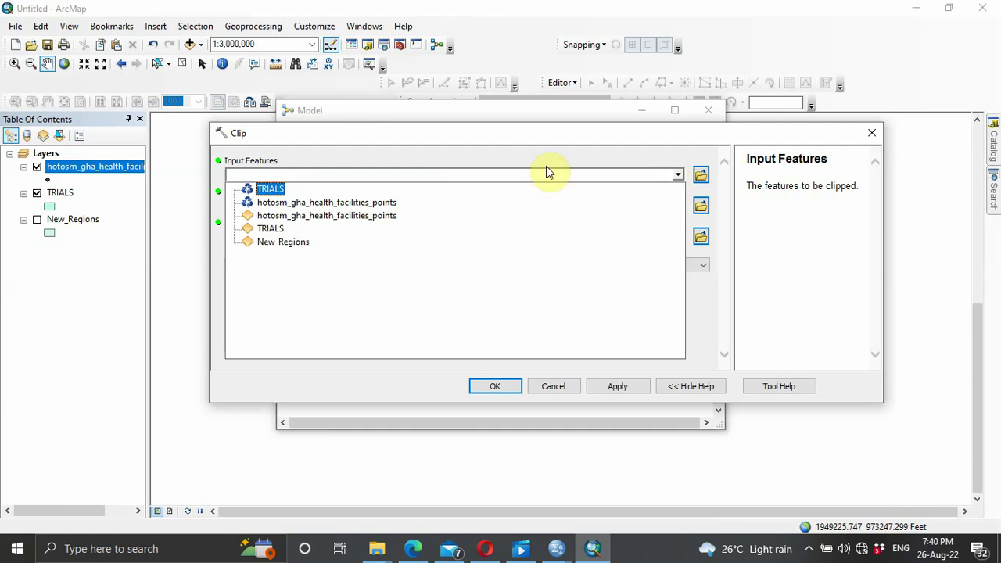
click(338, 202)
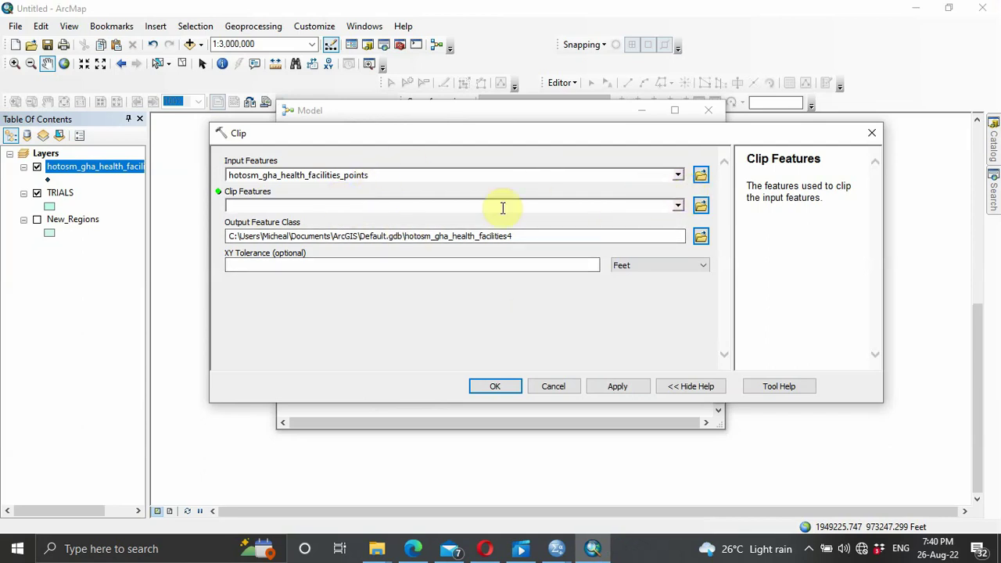
click(677, 208)
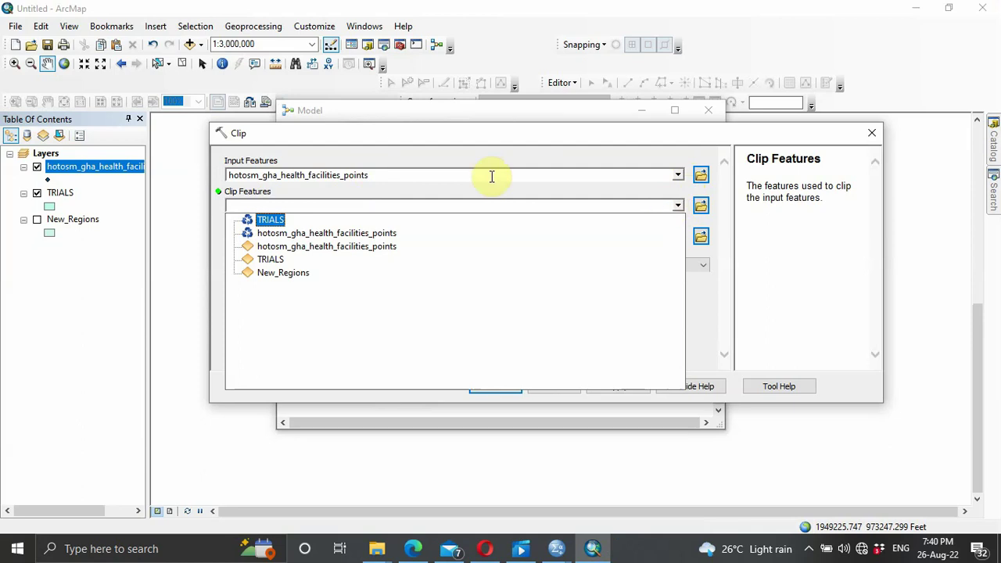
click(270, 220)
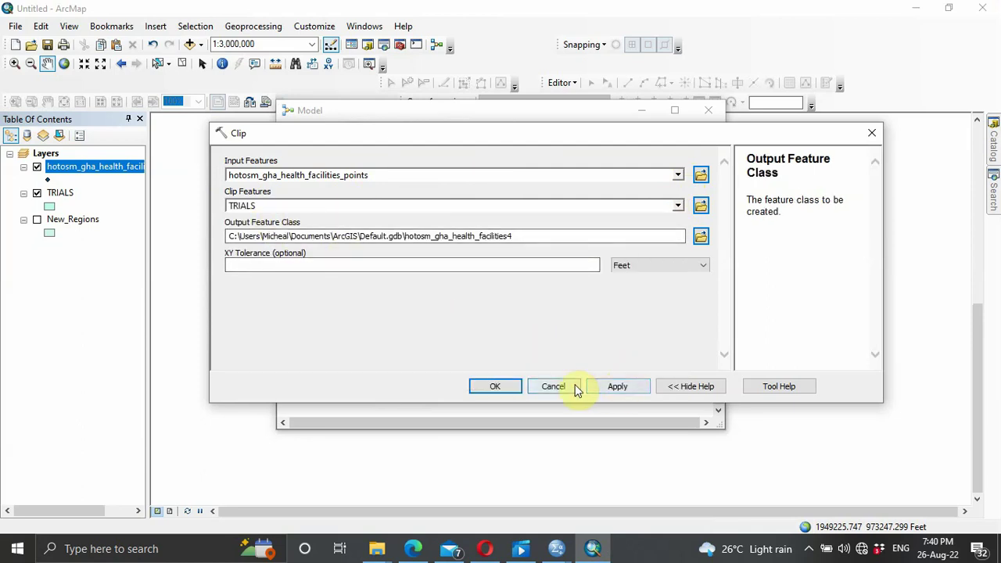
click(495, 385)
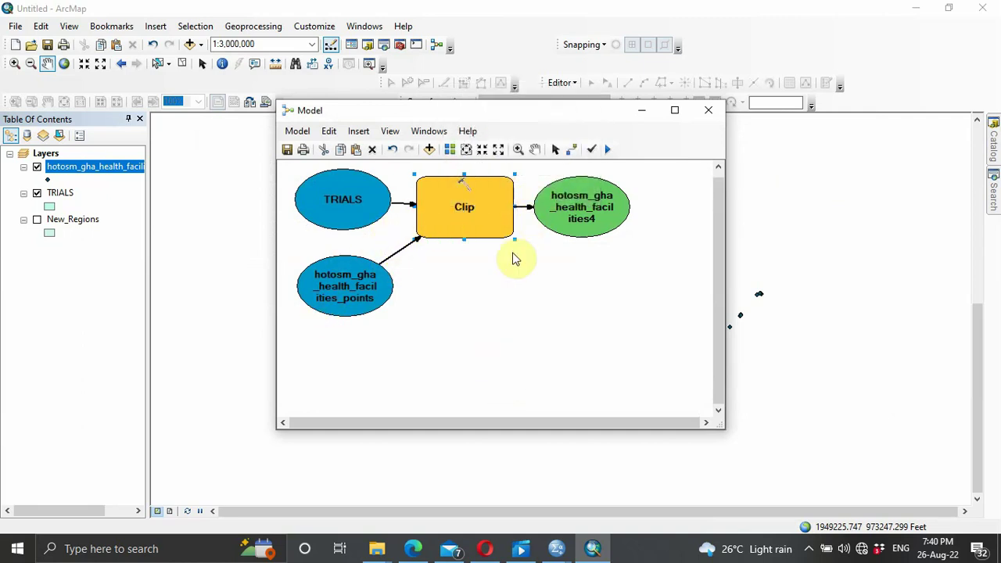
click(575, 152)
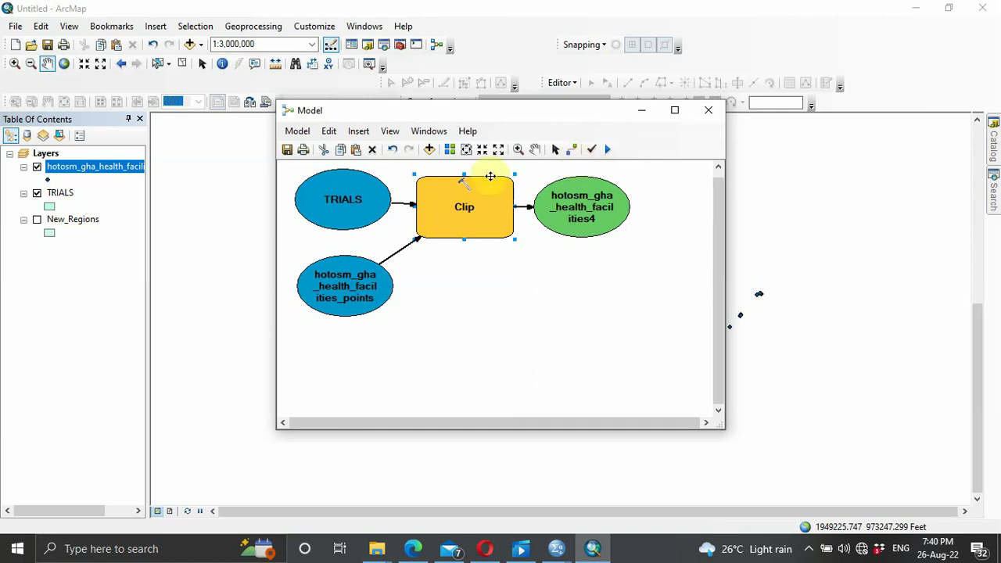
Search for the kernel tools and place Kernel Density in the model below Clip.
click(991, 195)
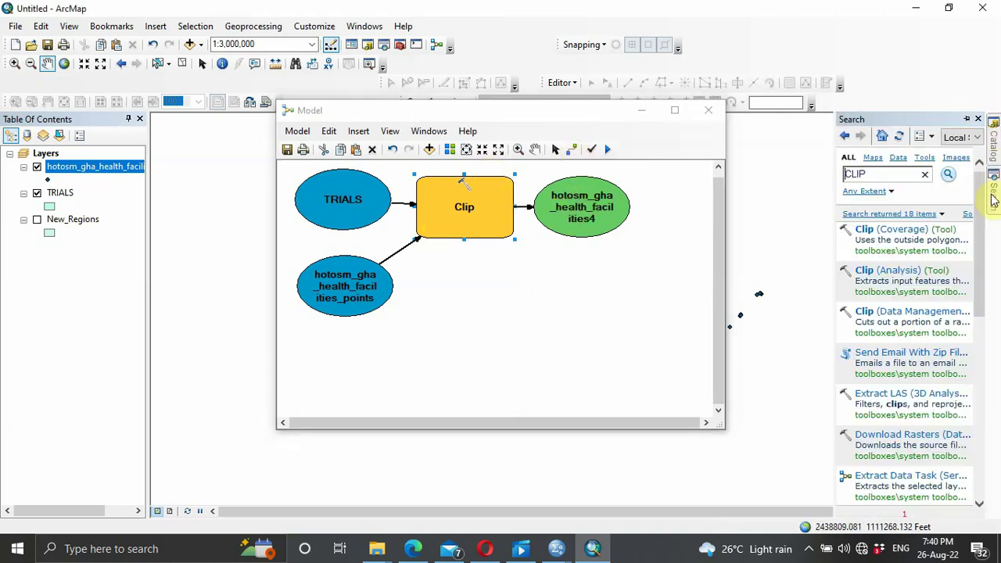
click(890, 176)
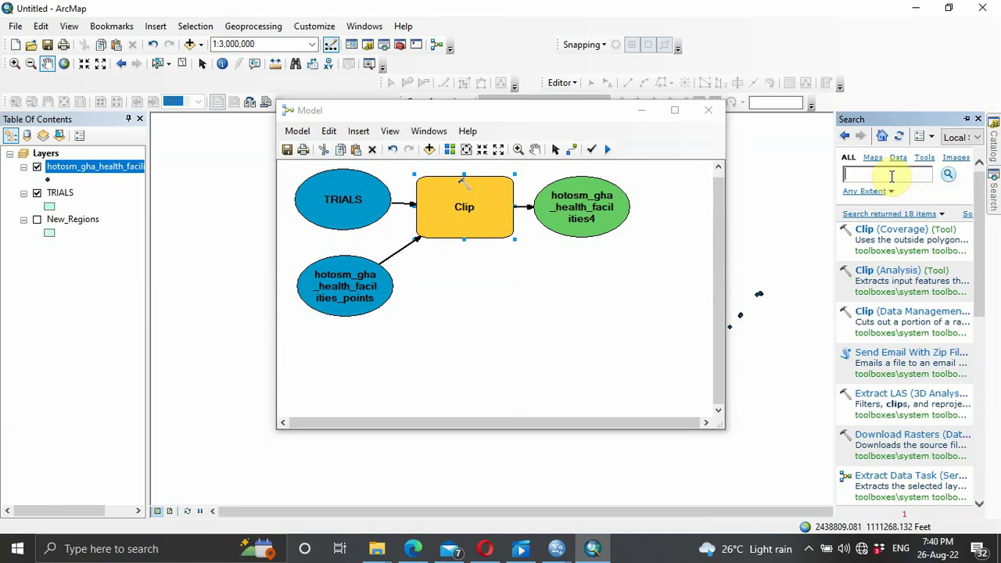
text(kernel)
click(947, 176)
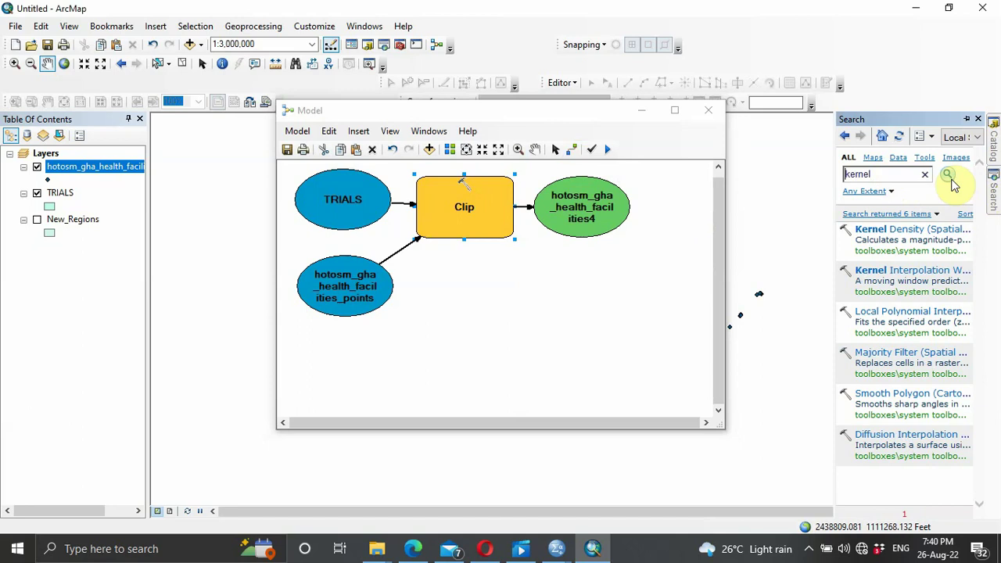
drag(905, 235, 461, 289)
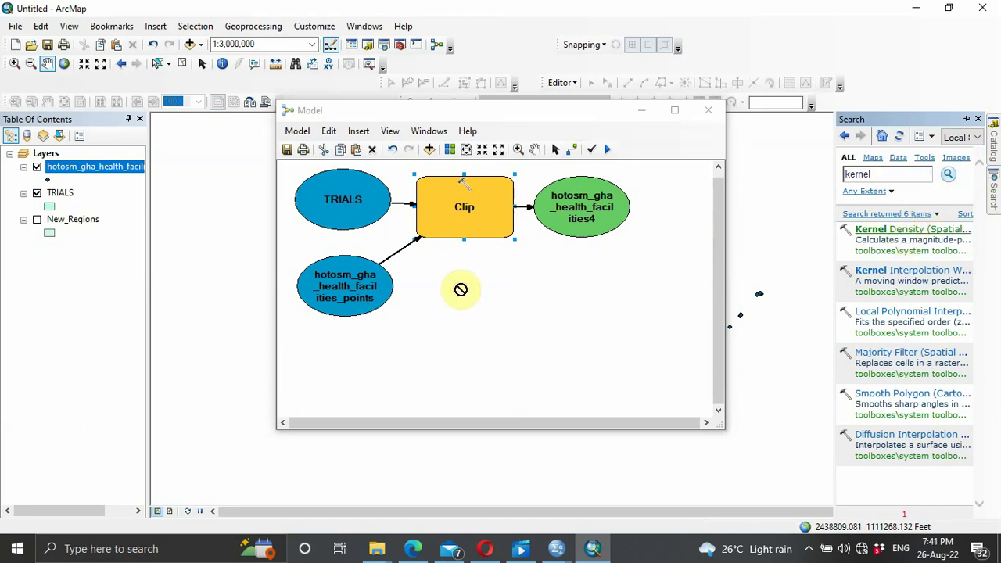
drag(460, 289, 460, 290)
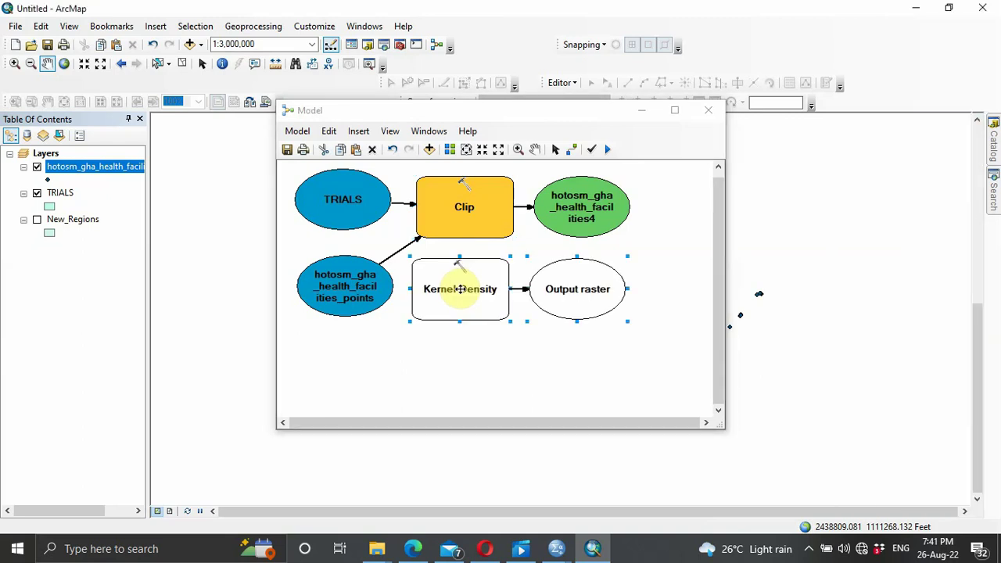
Configure Kernel Density with the clipped output hotosm_gha_health_facilities4 as input, population field NONE, and output raster TRIALKERNEL in Default.gdb.
double_click(460, 289)
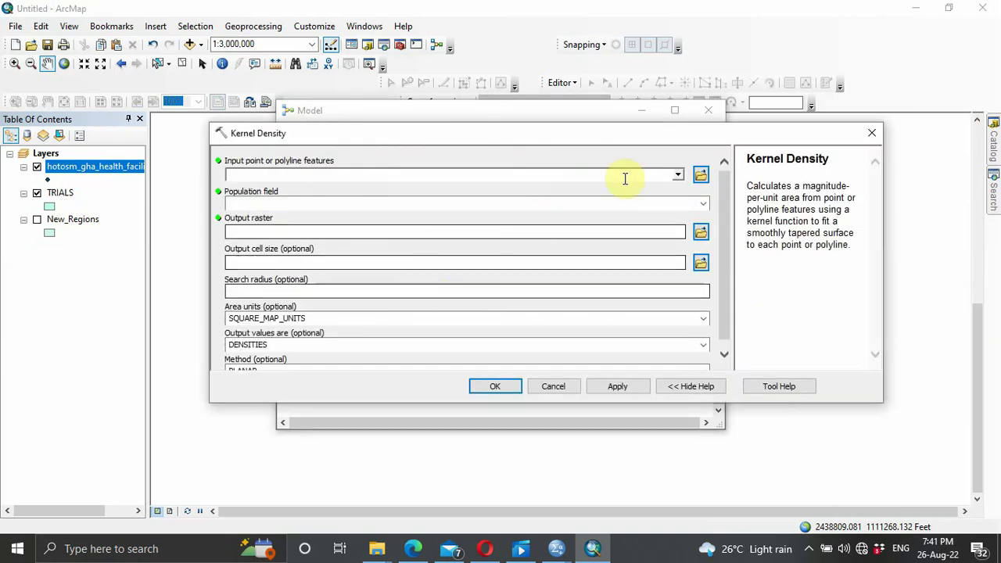
click(677, 173)
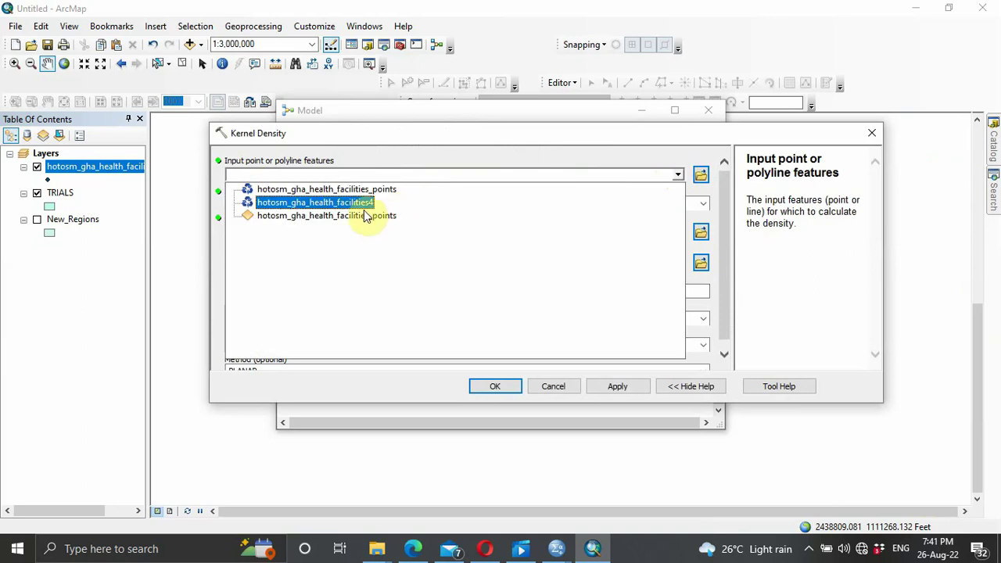
click(457, 139)
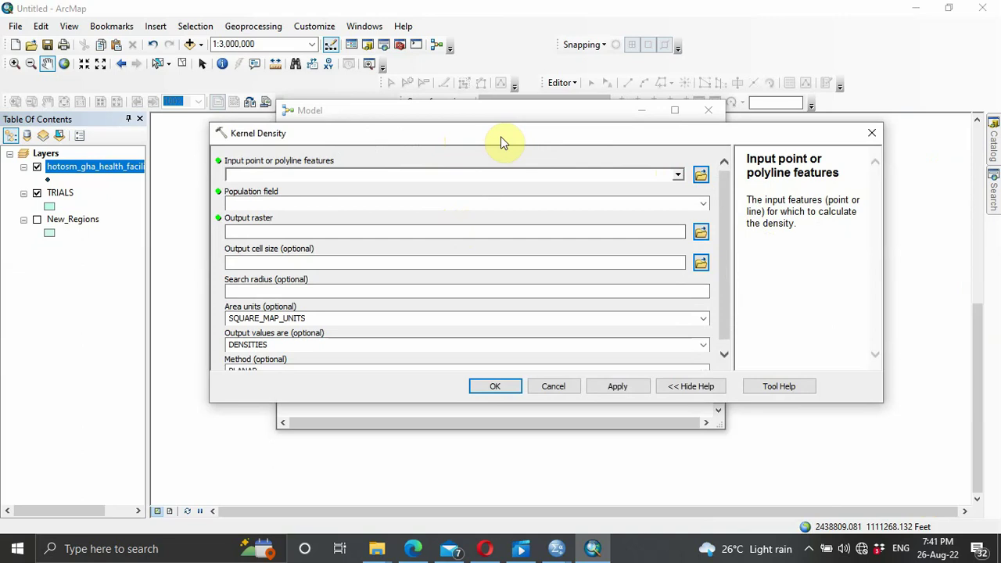
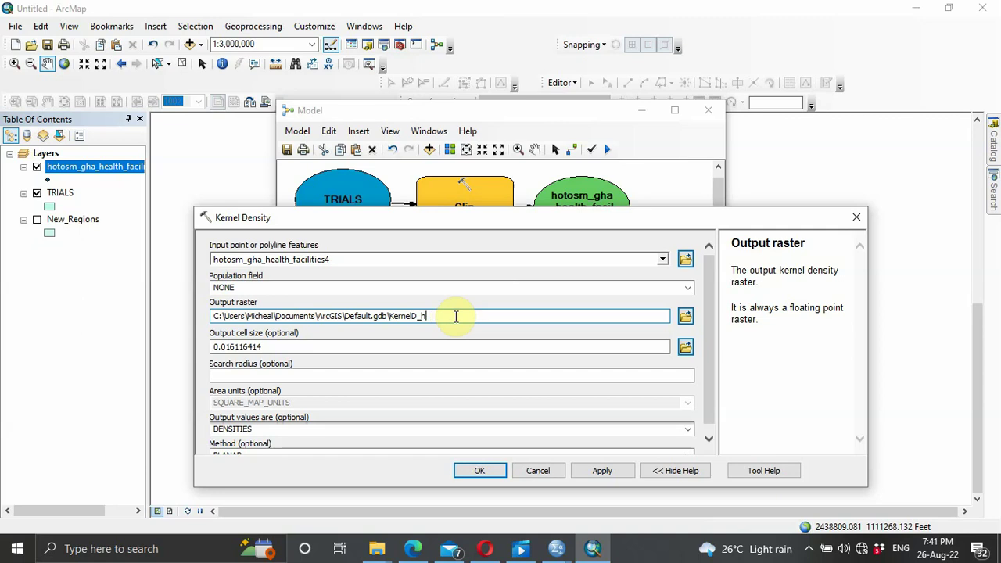
key(BackSpace)
key(BackSpace)
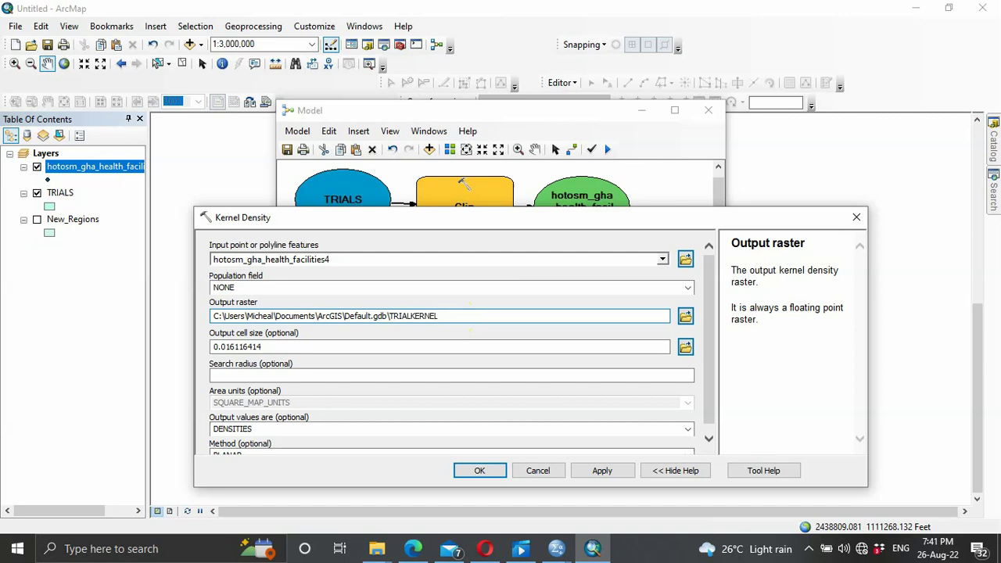
click(585, 472)
click(483, 472)
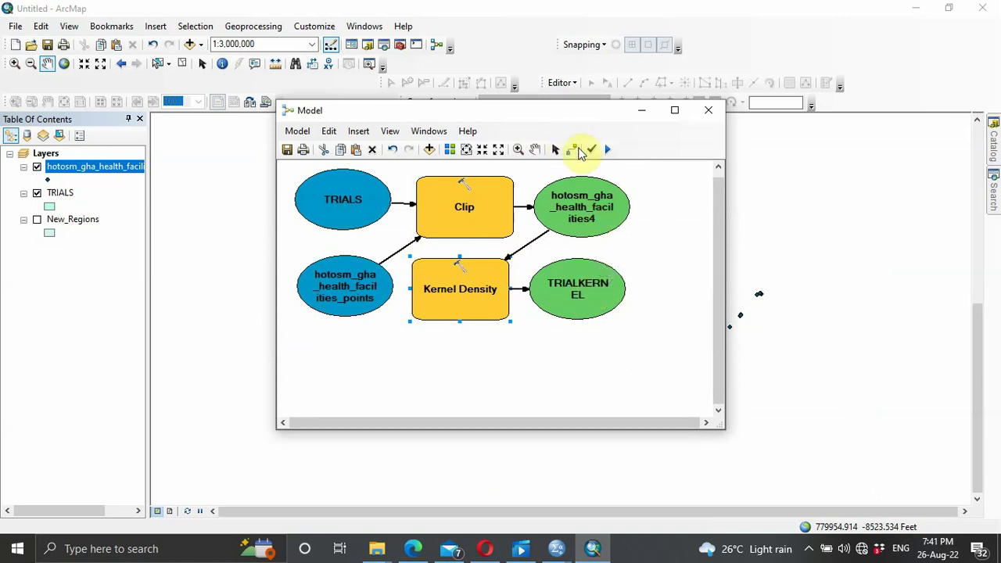
Run the complete Clip and Kernel Density model and minimize the model window to reveal the map.
click(584, 148)
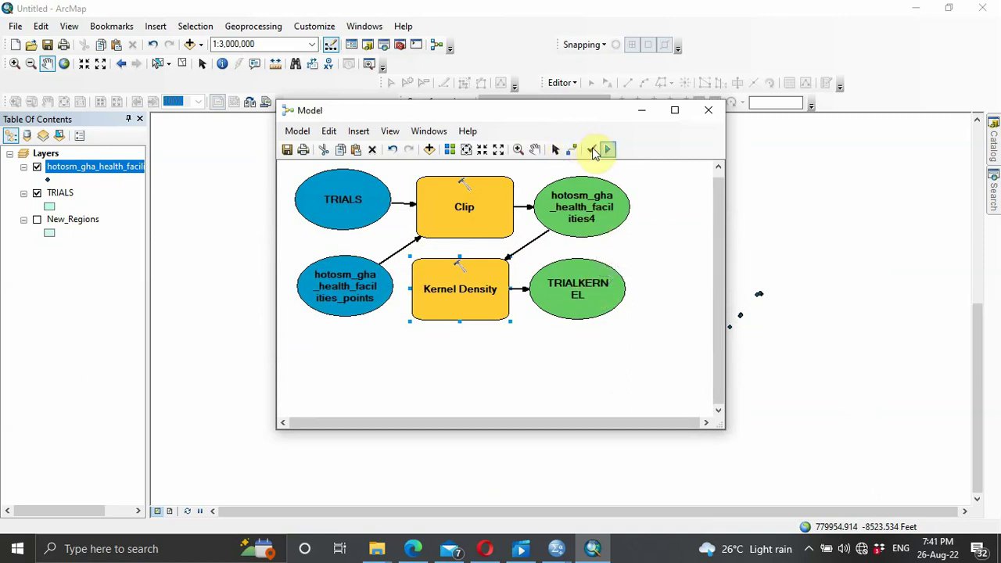
click(608, 150)
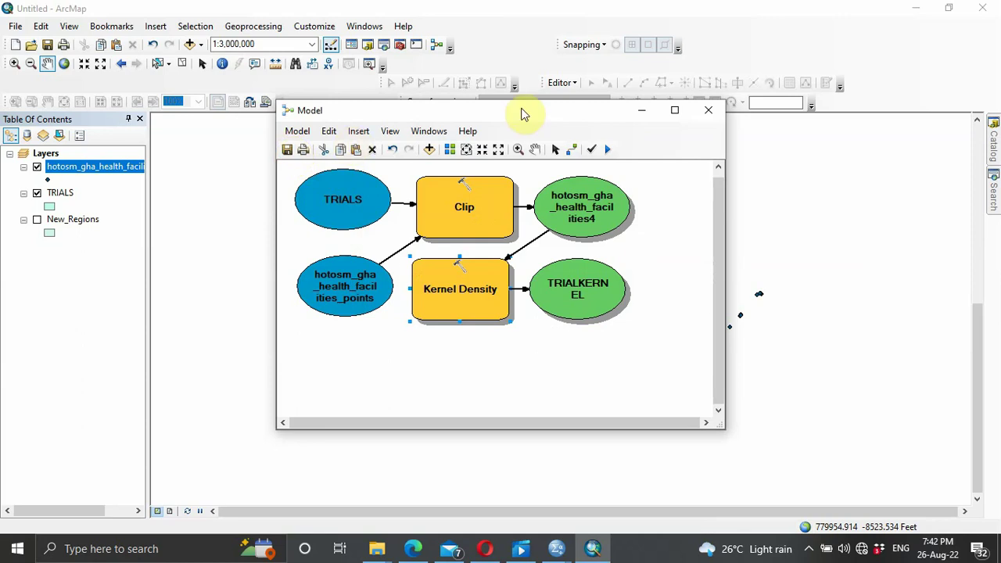
click(638, 117)
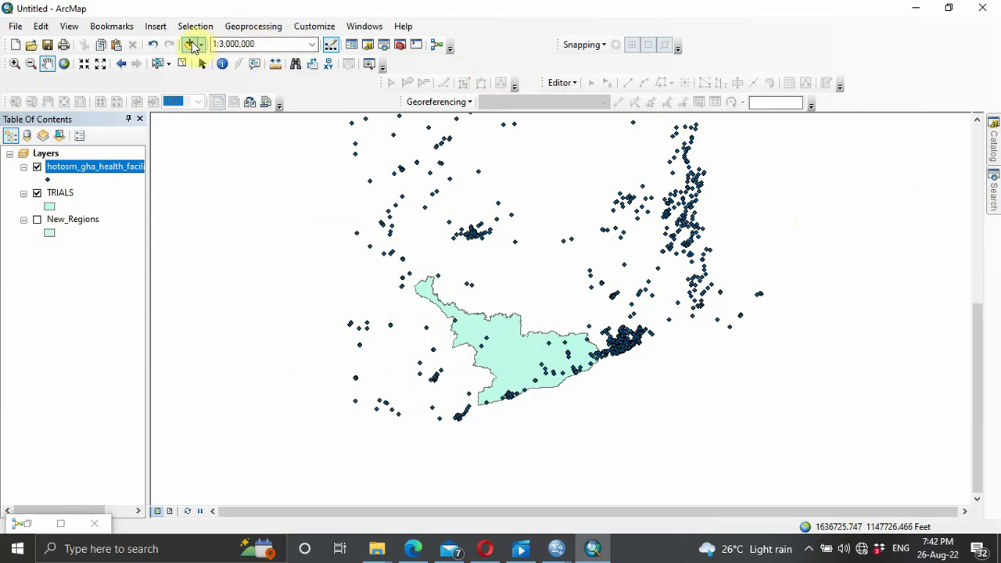
Add the TRIALKERNEL raster from Default.gdb to the map, dismissing the geographic coordinate system warning.
click(190, 47)
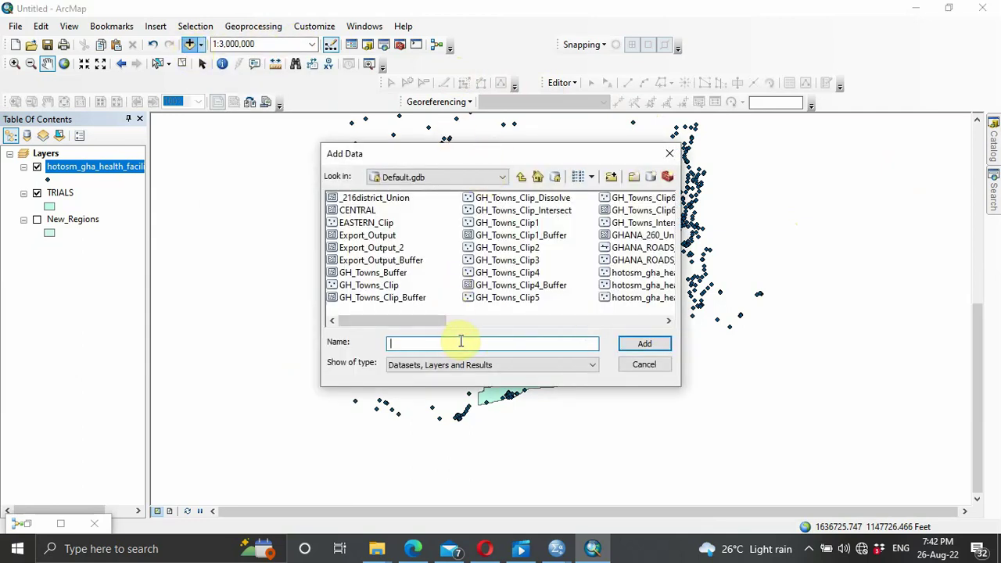
drag(410, 324, 501, 332)
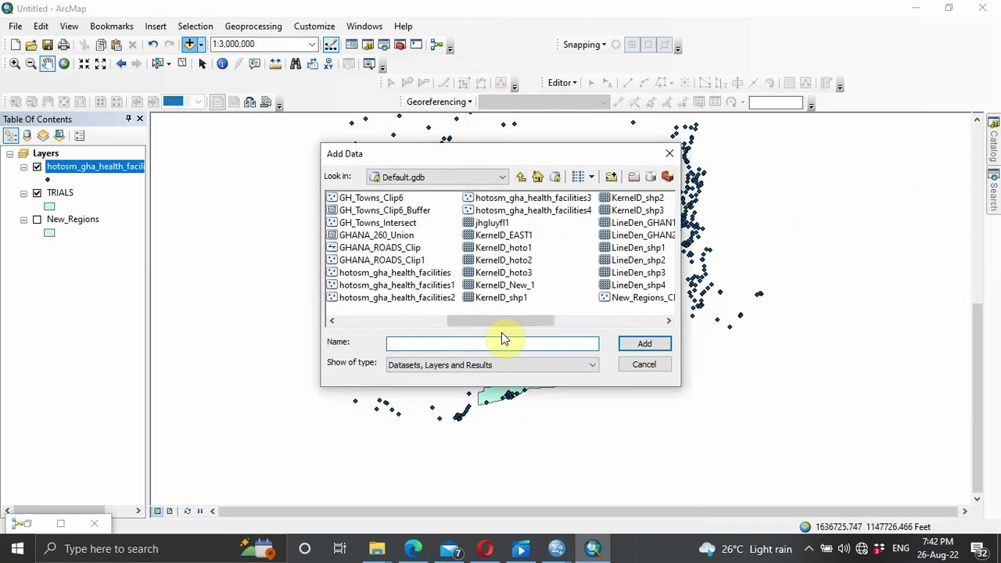
click(548, 323)
drag(546, 323, 598, 322)
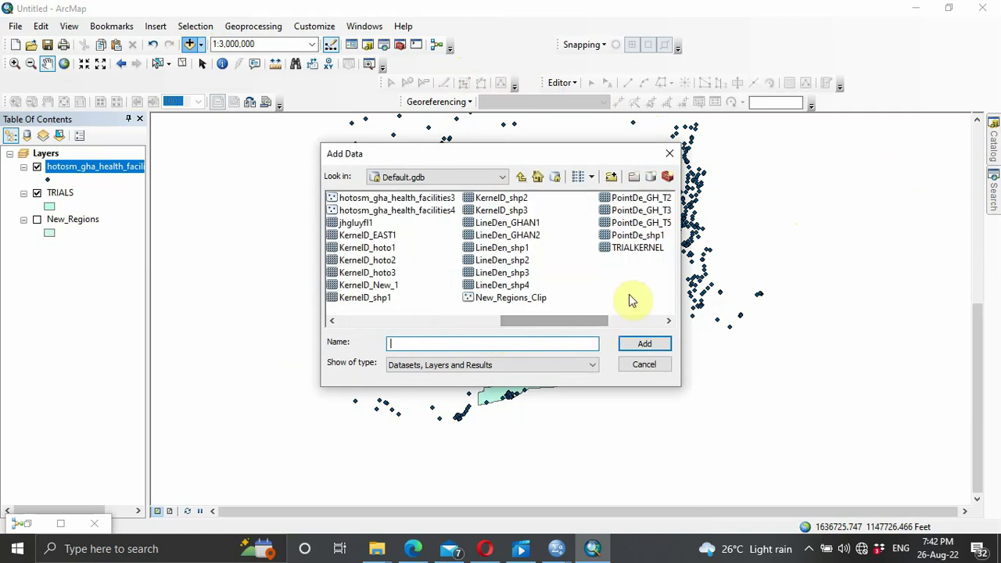
click(637, 249)
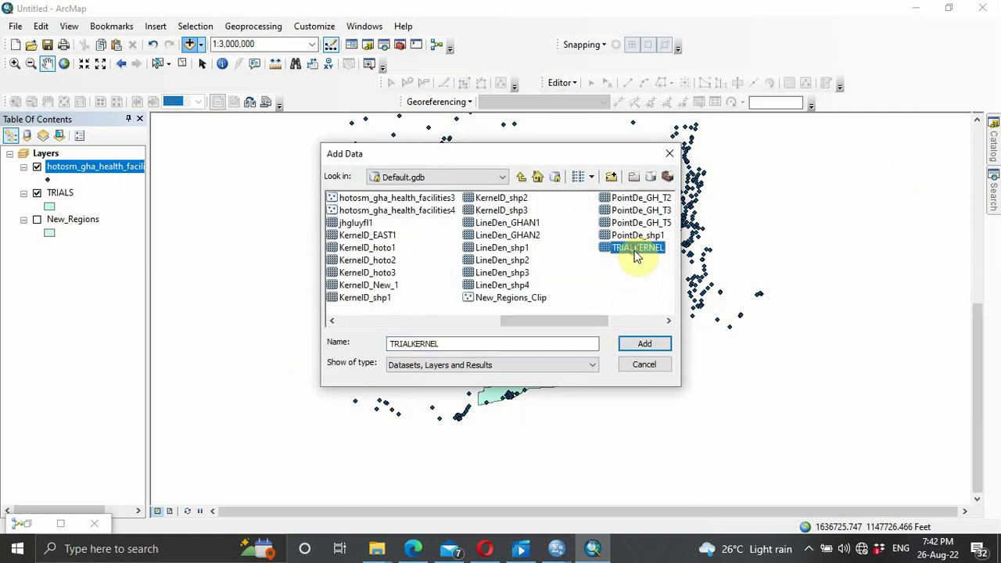
click(644, 344)
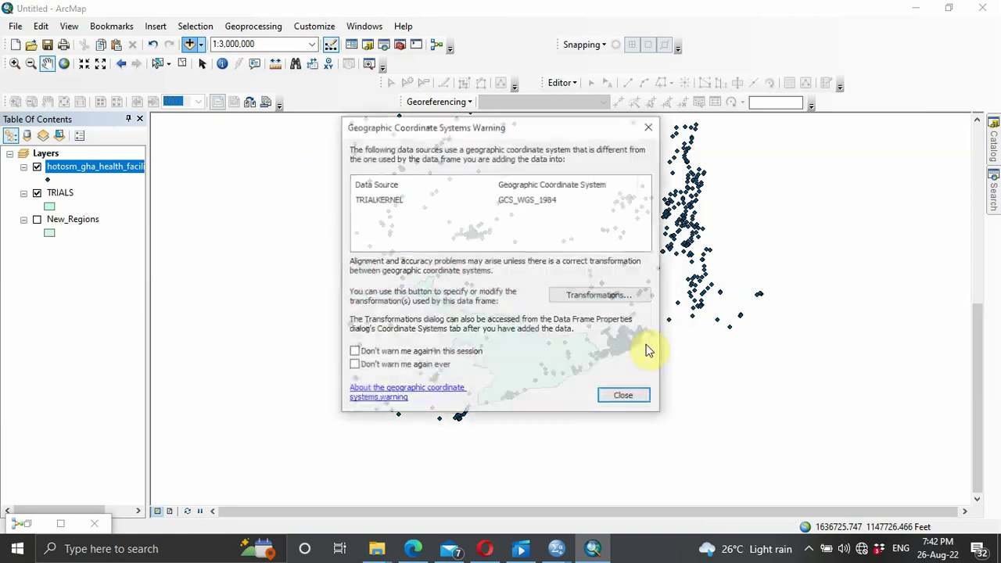
click(623, 399)
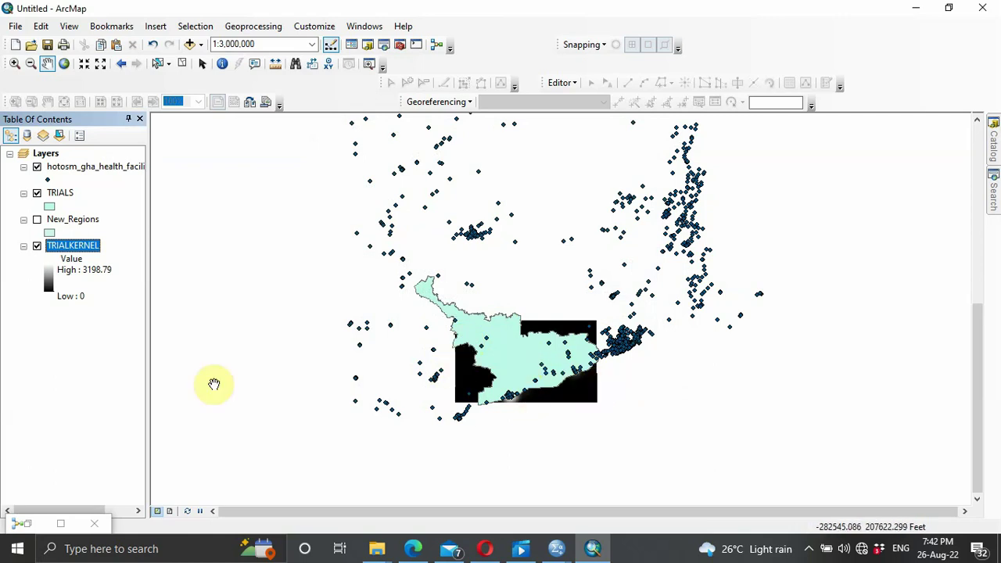
Review the model's outputs and add the clipped points hotosm_gha_health_facilities4 from Default.gdb to the map.
double_click(28, 525)
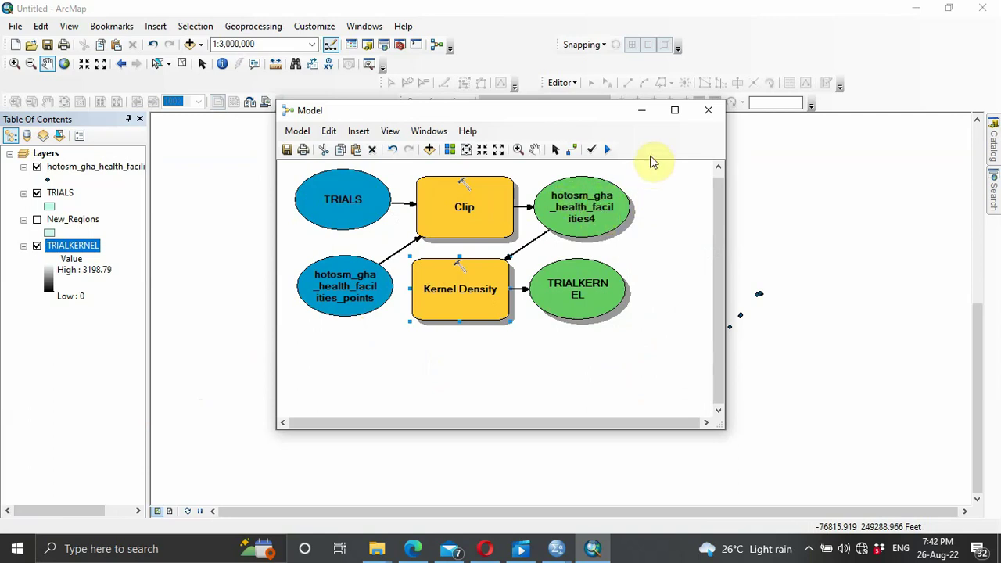
click(643, 112)
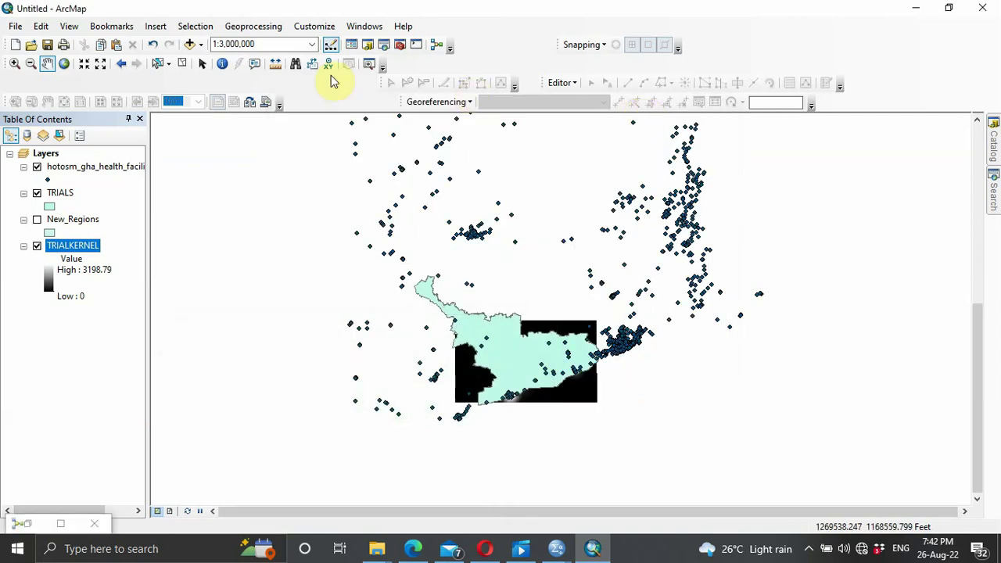
click(188, 45)
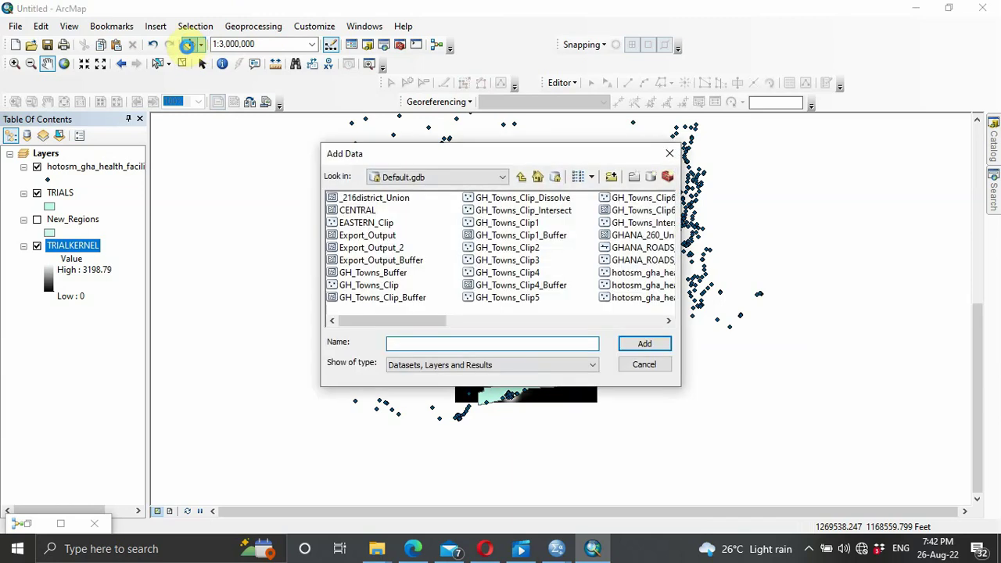
click(579, 320)
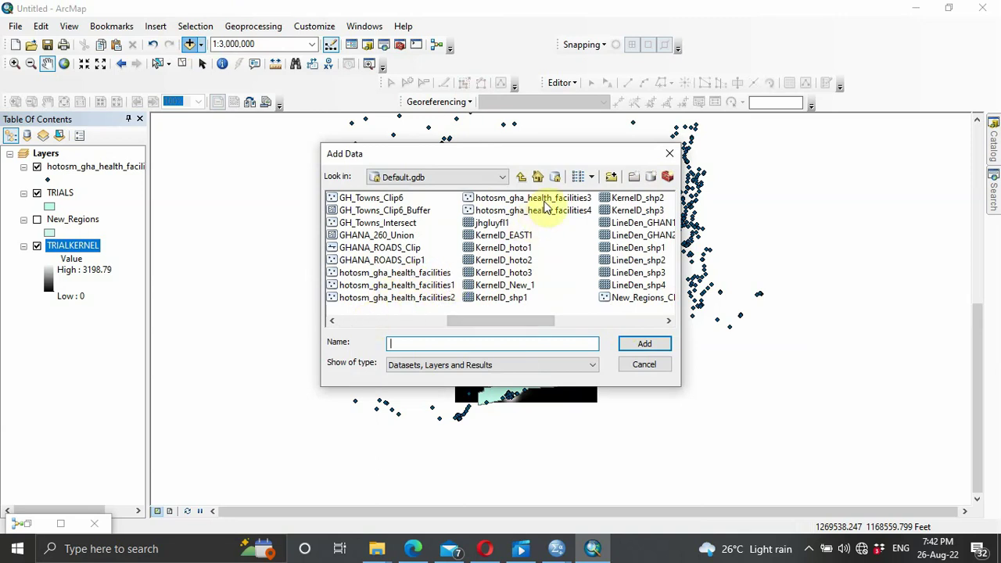
click(542, 211)
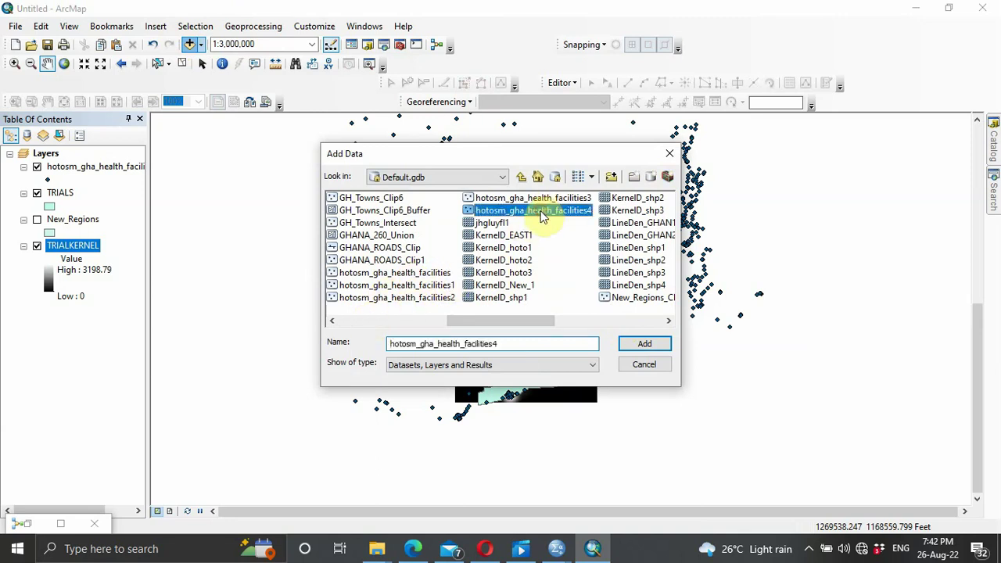
click(643, 345)
click(630, 391)
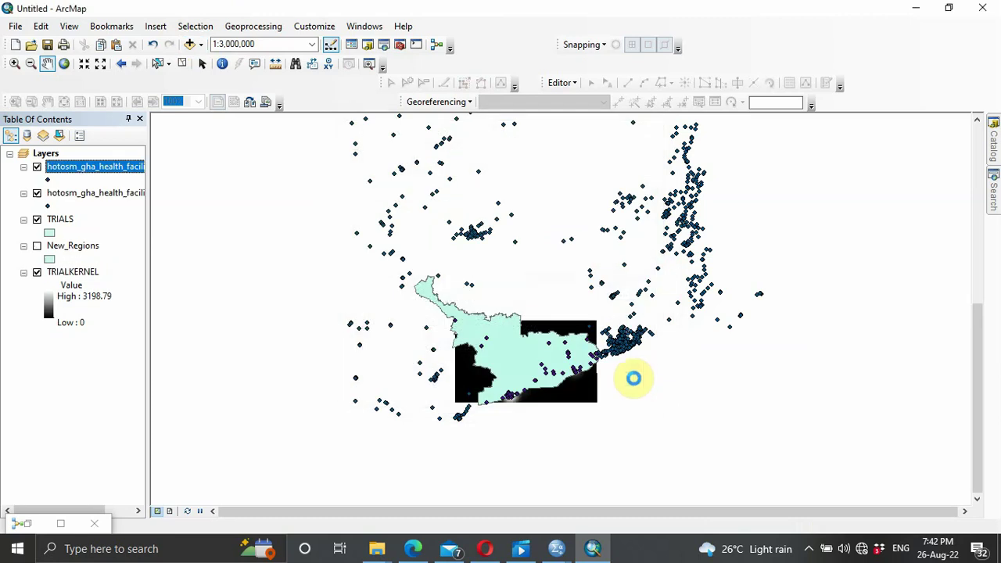
Hide the original health facilities points and the TRIALS layer, leaving the clipped points and TRIALKERNEL displayed.
click(36, 193)
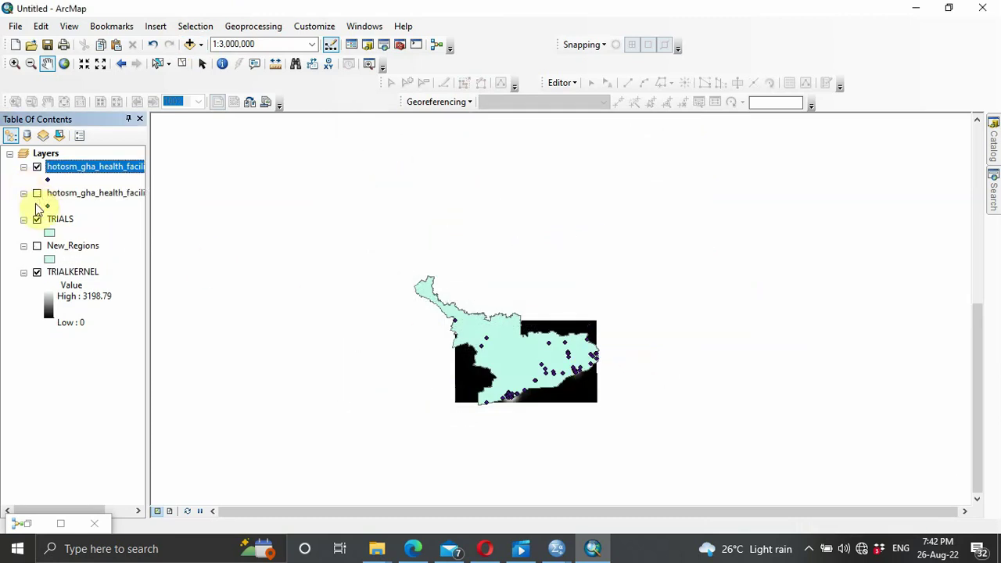
click(37, 220)
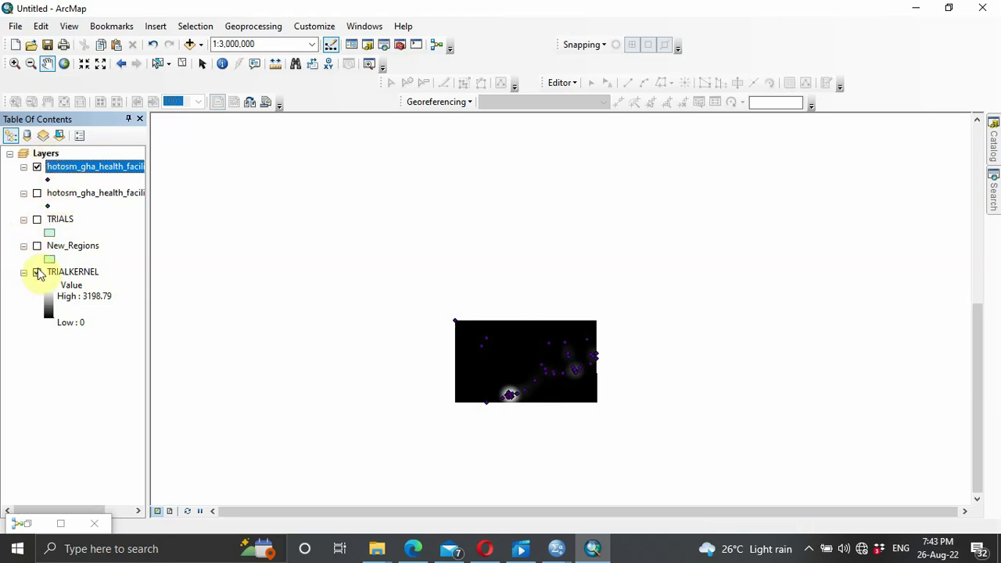
drag(507, 372, 498, 319)
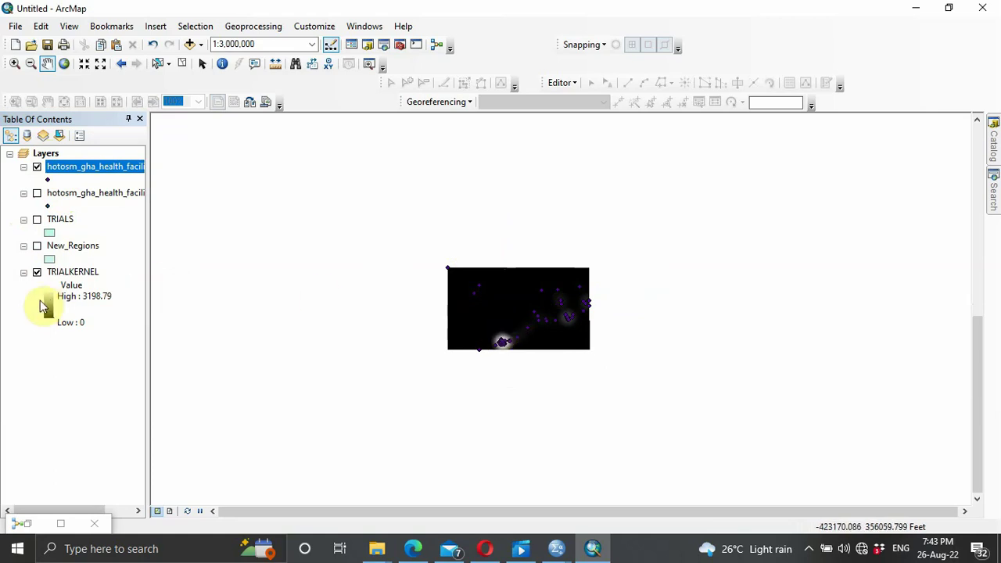
Symbolize TRIALKERNEL as a classified raster with 5 classes and the color ramp running from yellow through red and magenta to blue.
click(66, 272)
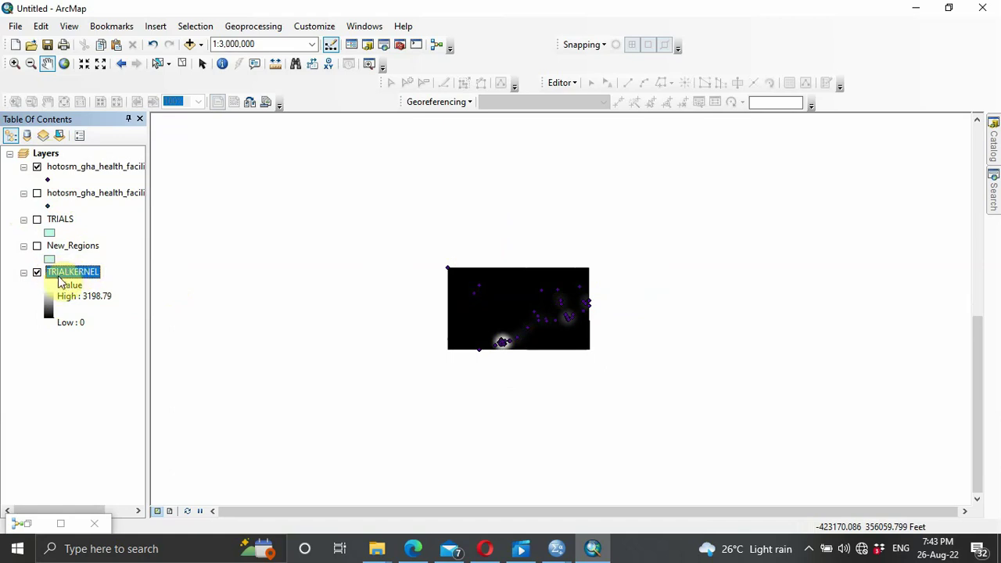
right_click(66, 280)
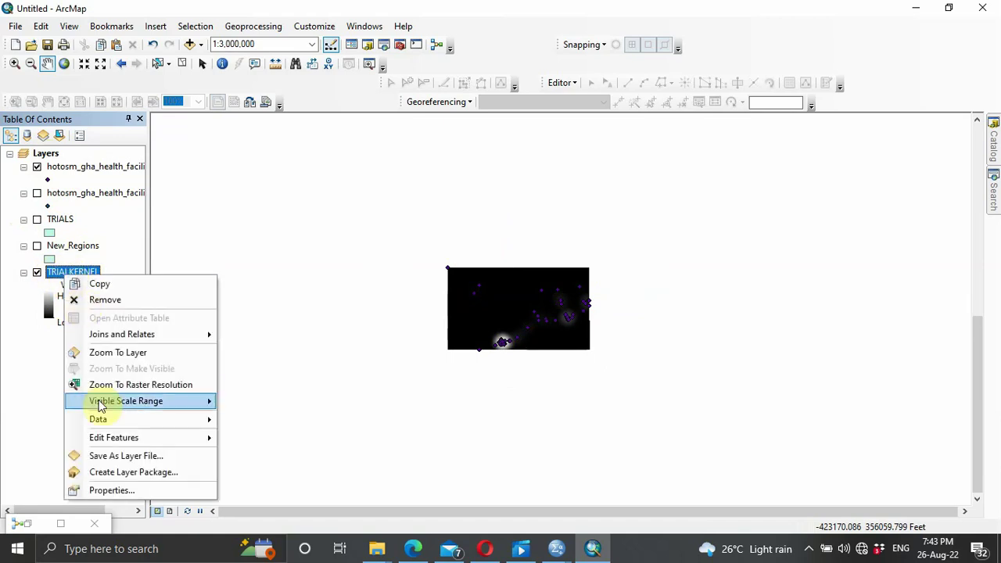
click(110, 490)
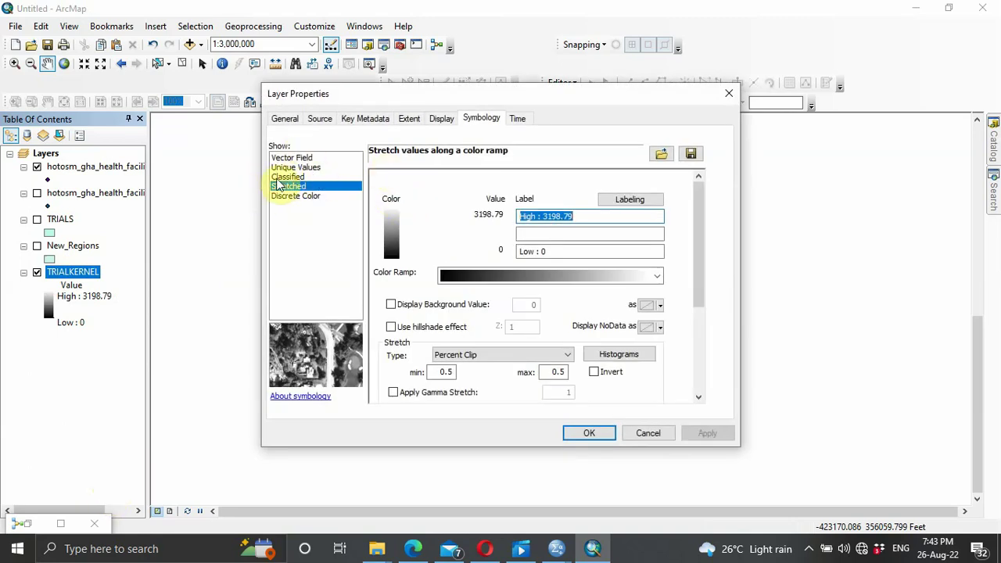
click(299, 178)
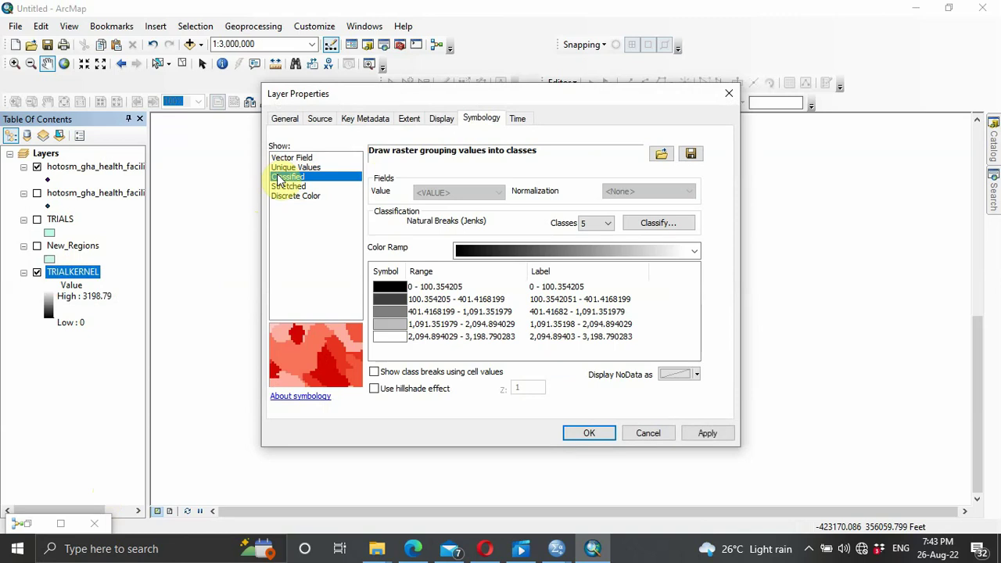
click(608, 224)
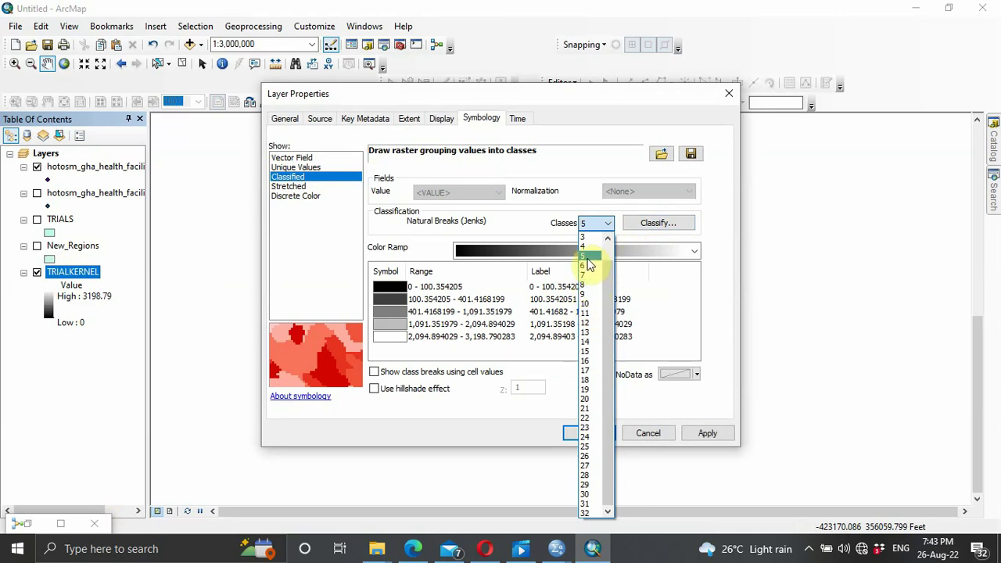
click(587, 256)
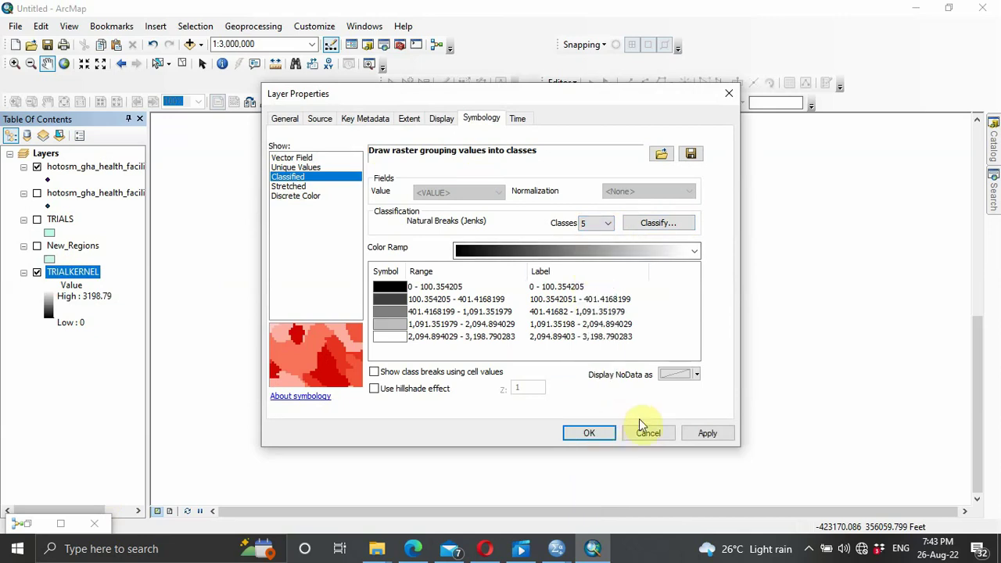
click(692, 252)
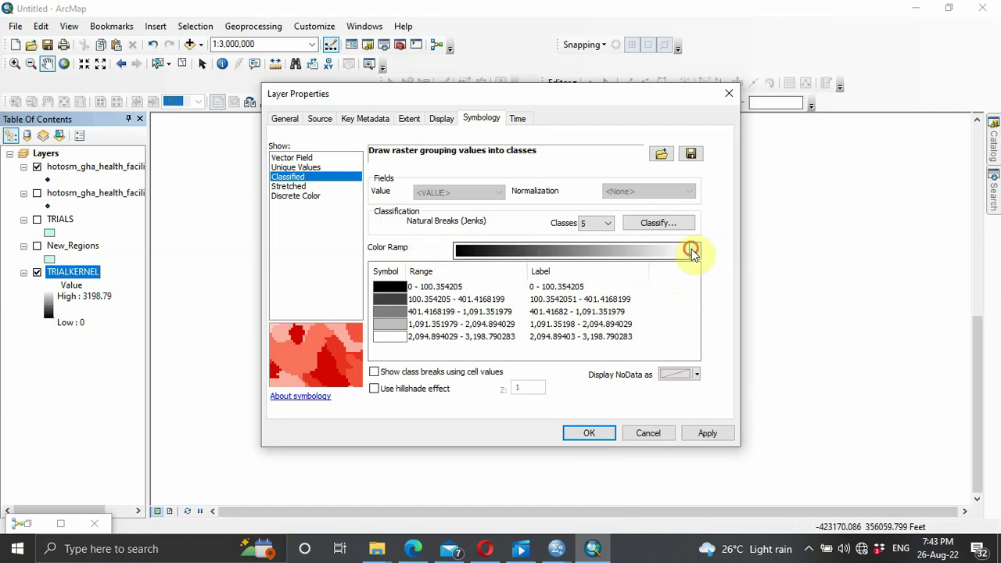
click(547, 275)
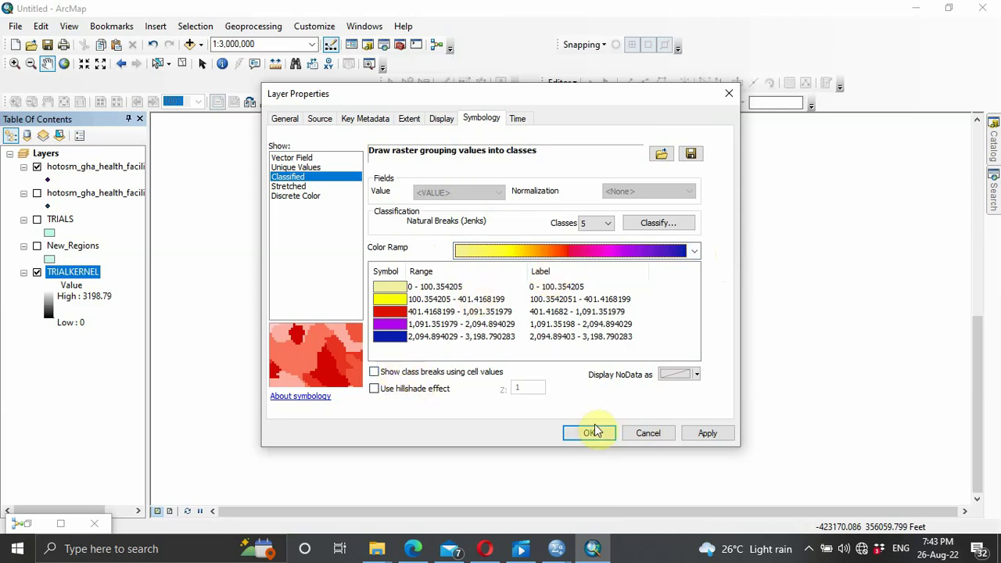
click(708, 434)
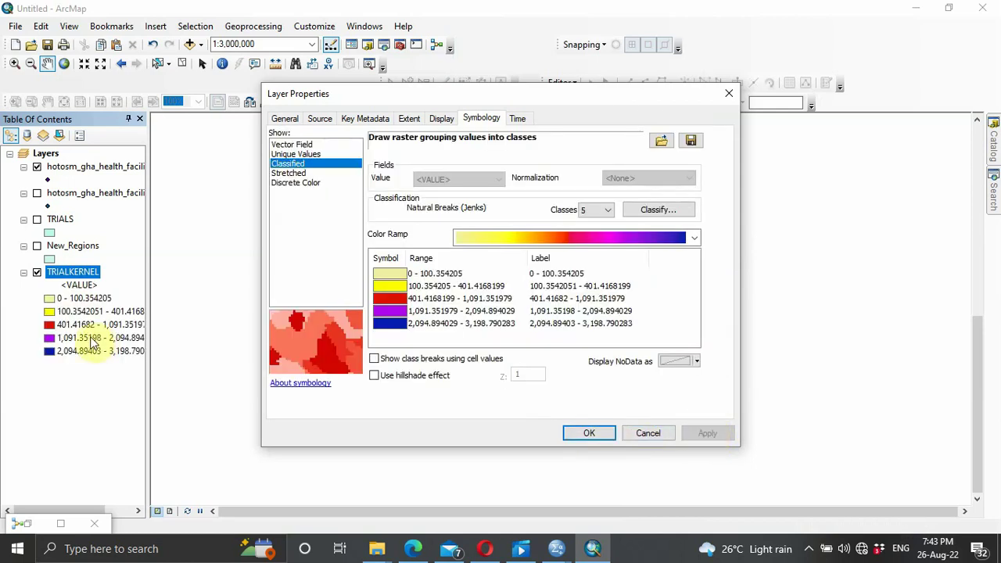
click(588, 434)
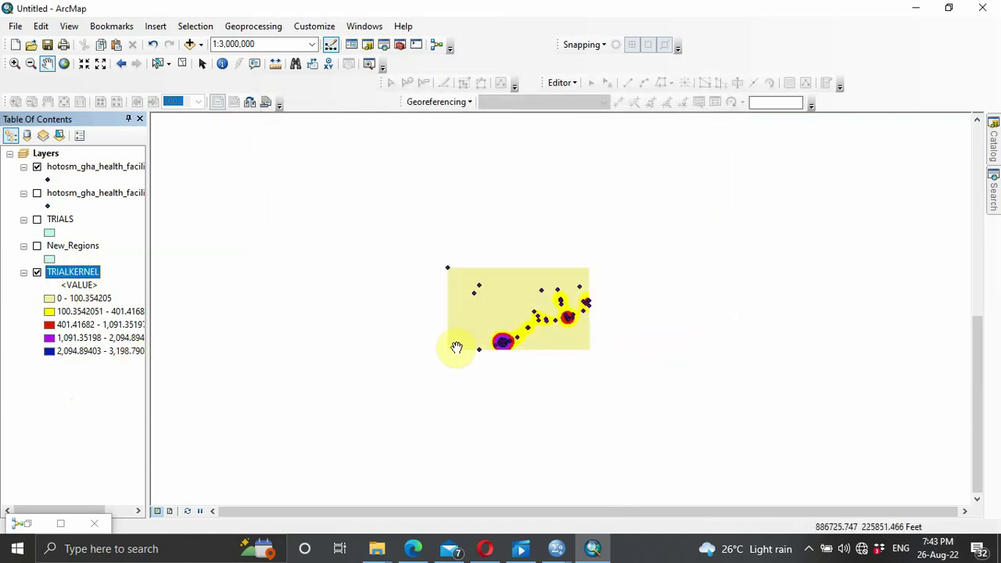
Hide TRIALKERNEL and the clipped points, and display the original health facilities points with the New_Regions layer.
scroll(536, 320, down, 3)
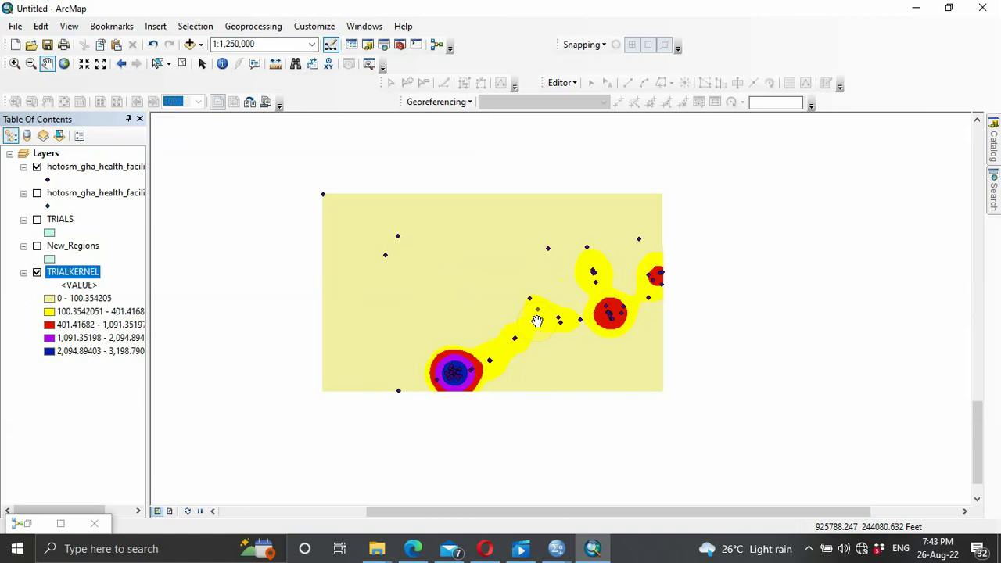
click(45, 272)
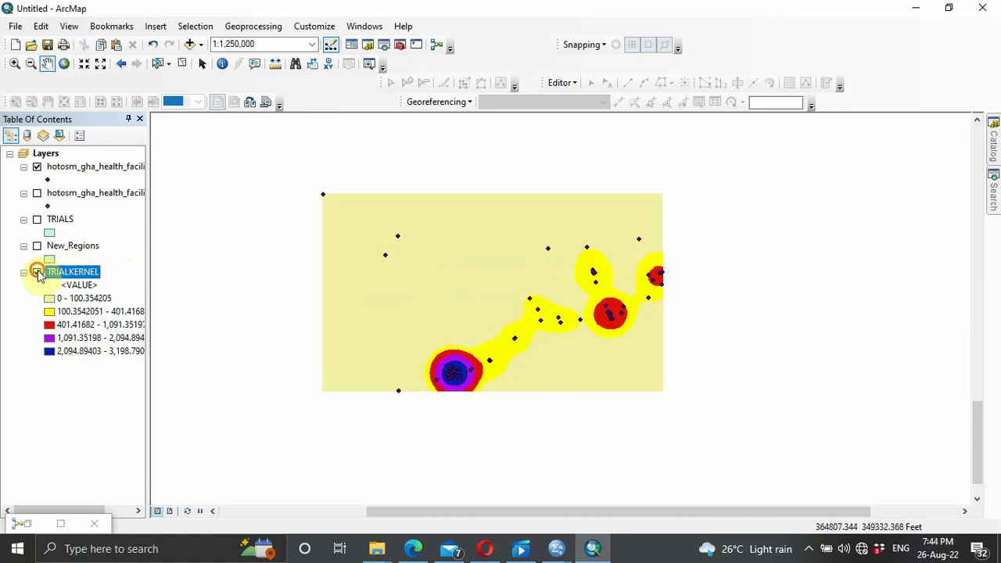
click(37, 272)
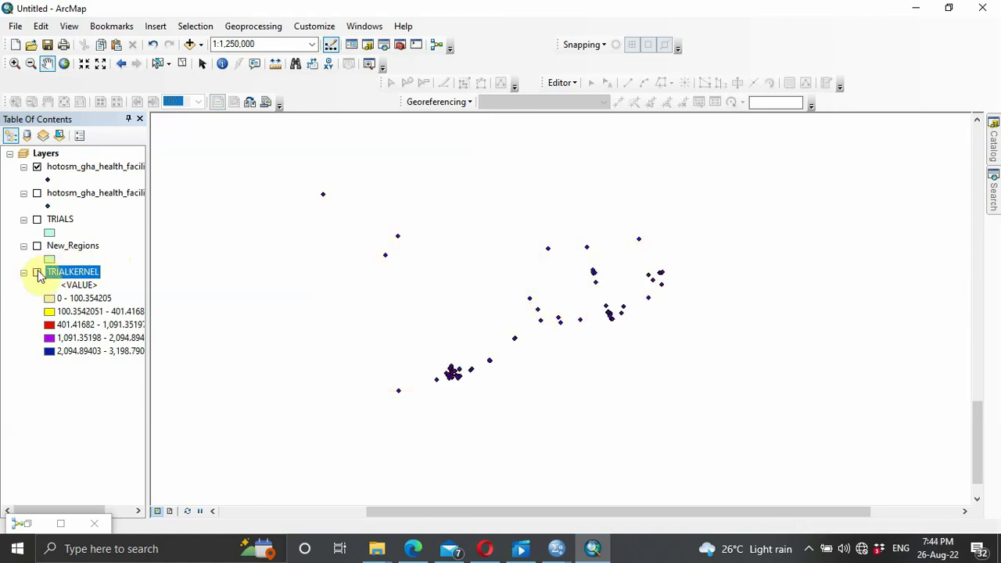
click(37, 166)
click(37, 193)
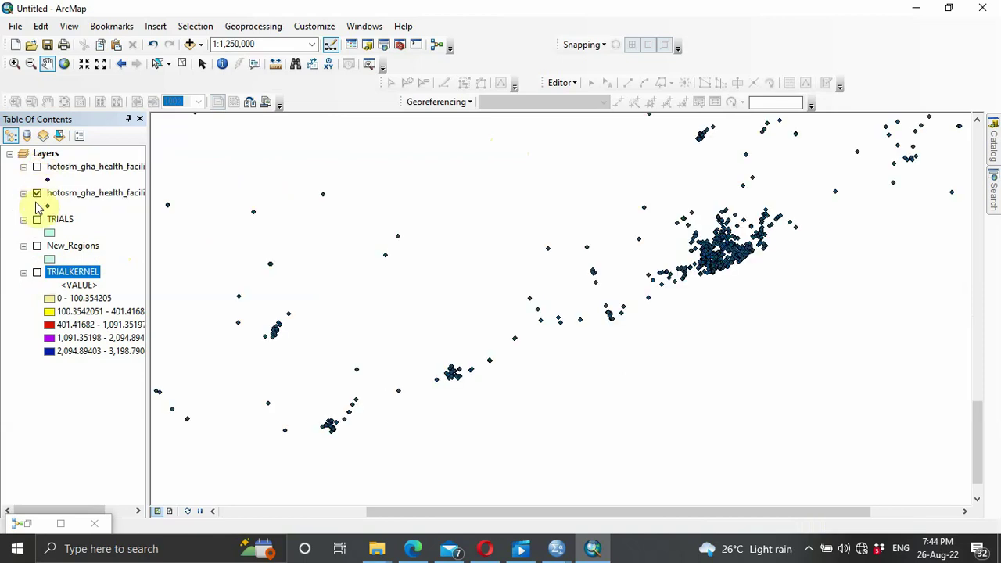
click(37, 246)
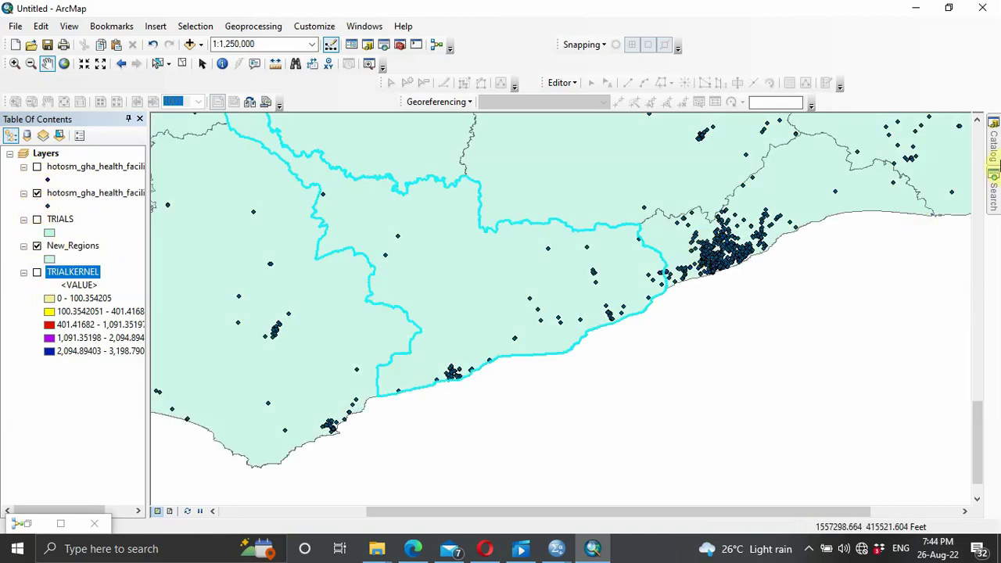
Create a new model inside Toolbox.tbx in the L300_GIS DATA folder.
click(995, 190)
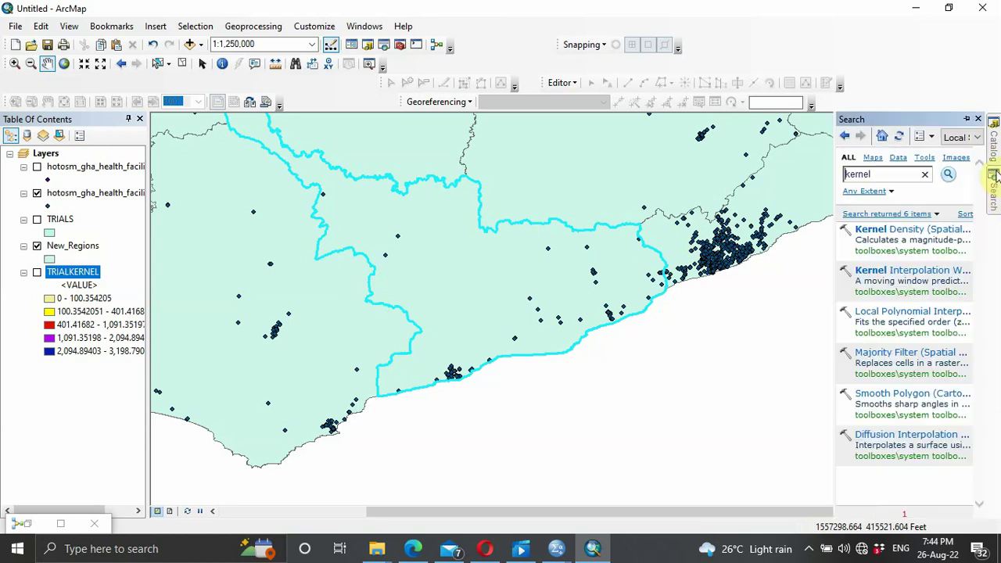
click(996, 158)
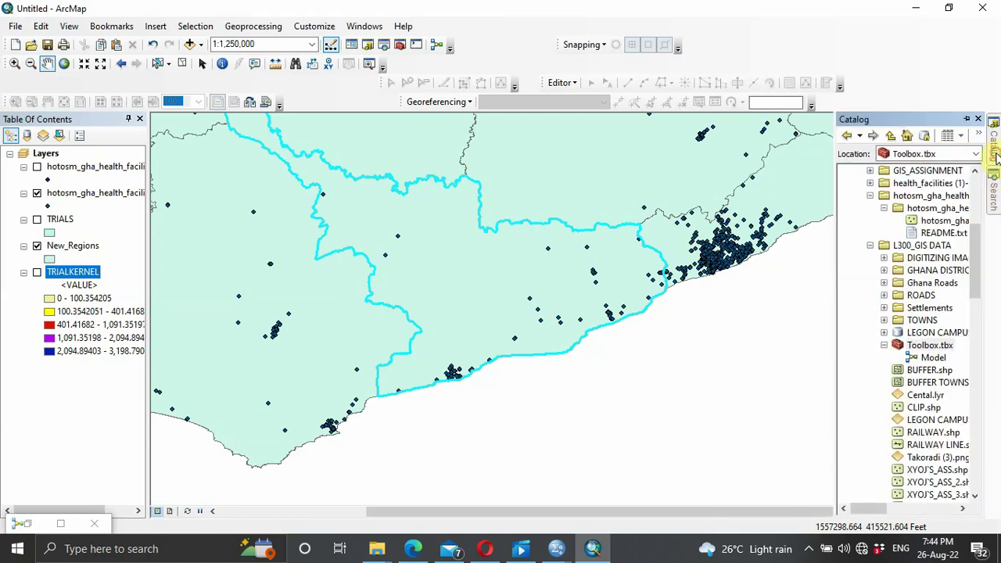
click(930, 349)
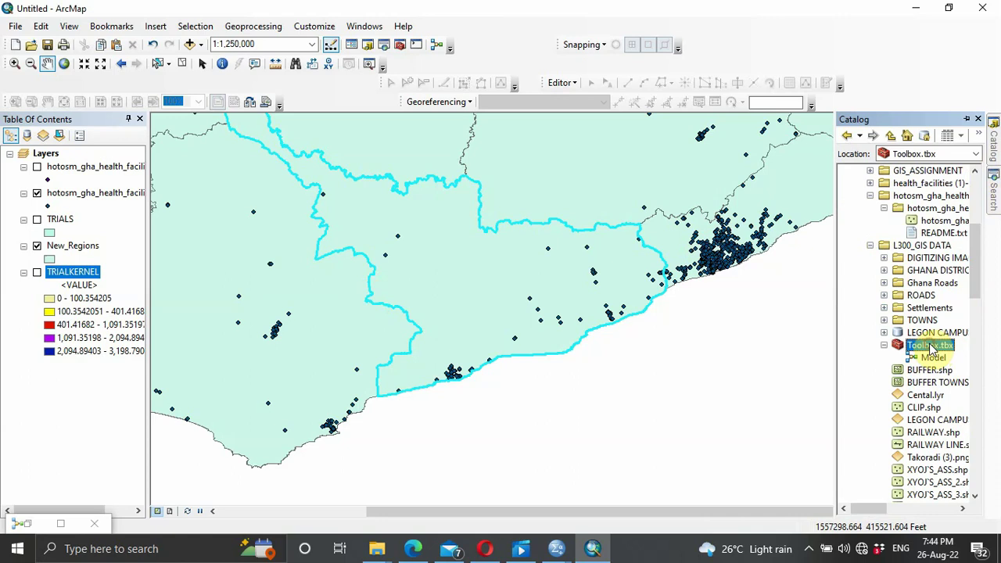
right_click(931, 348)
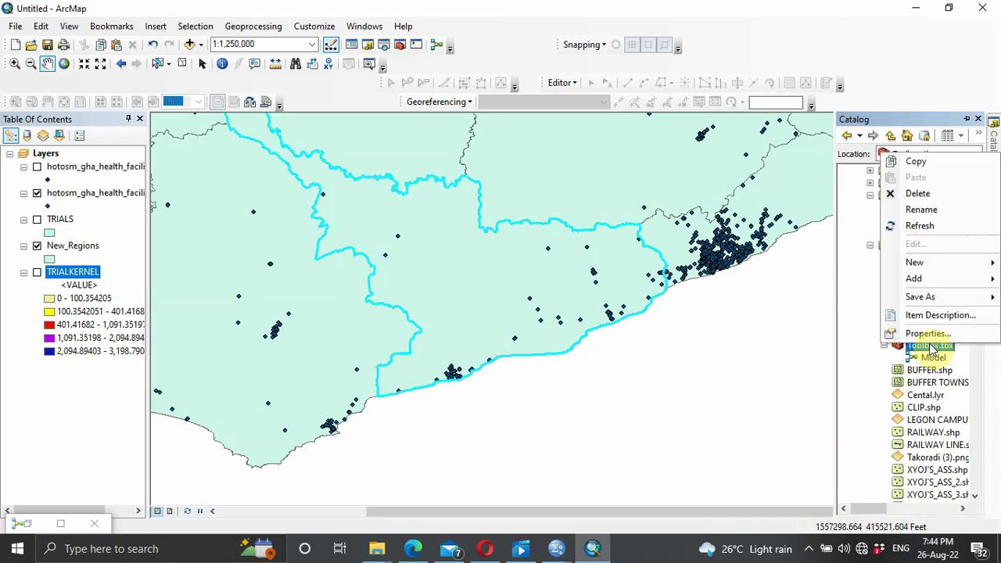
mouse_move(932, 266)
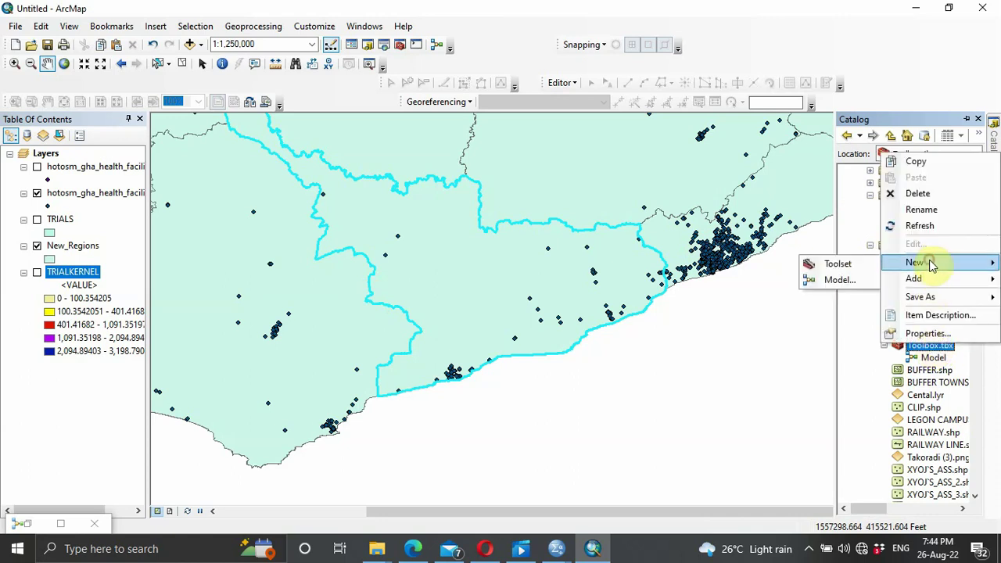
click(852, 281)
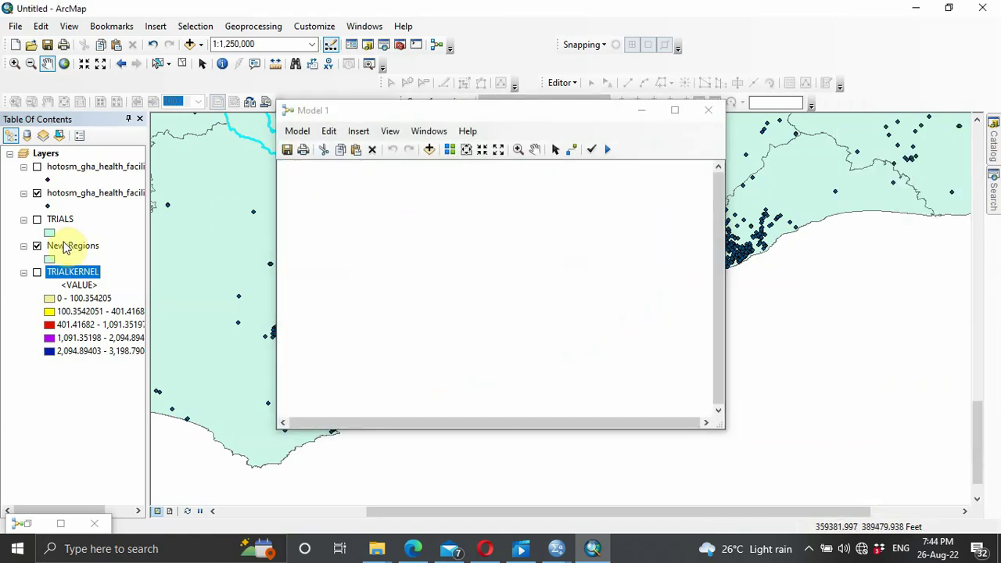
Add New_Regions and hotosm_gha_health_facilities_points to the new model and arrange them one above the other.
drag(73, 246, 319, 206)
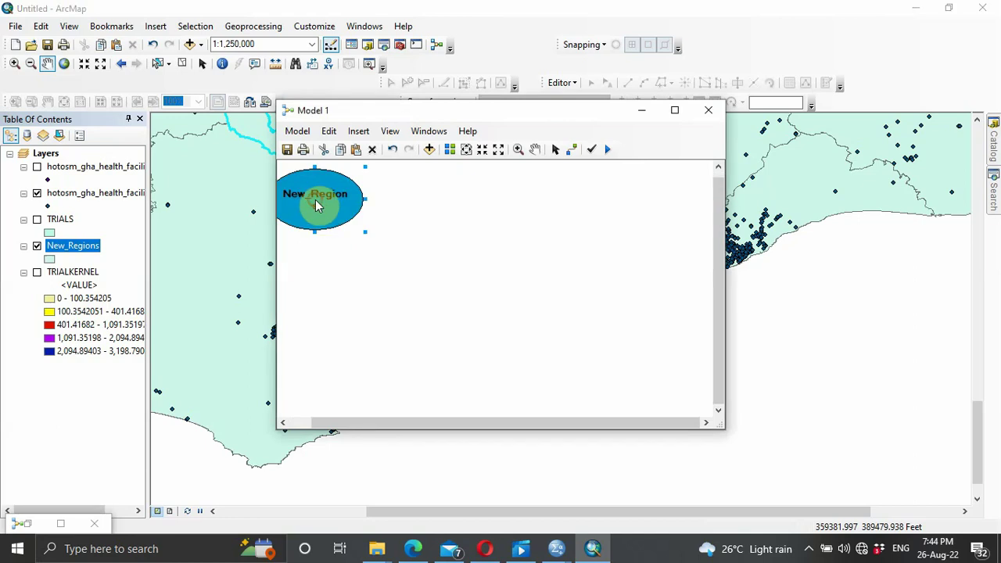
click(104, 195)
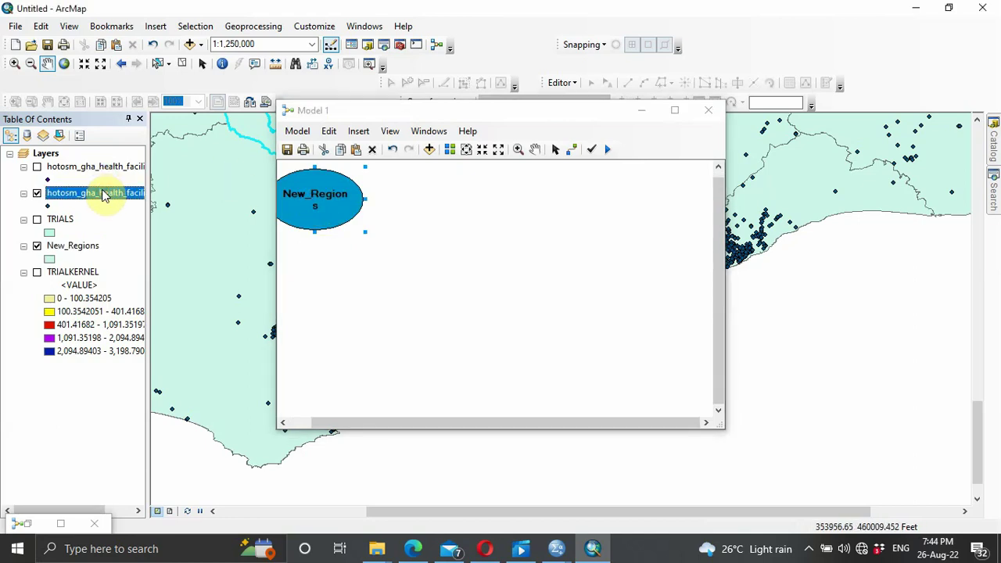
drag(104, 196, 330, 283)
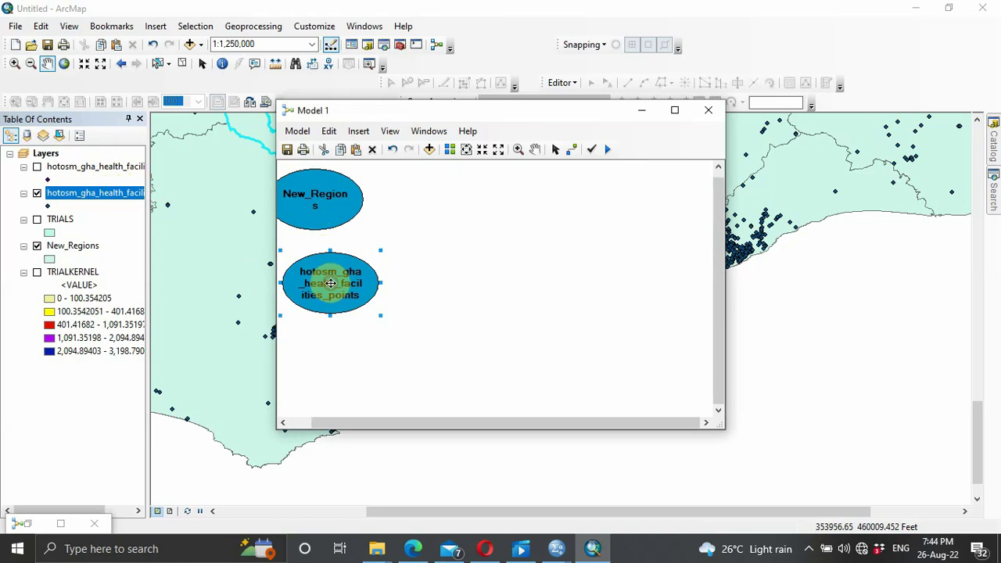
drag(331, 197, 355, 205)
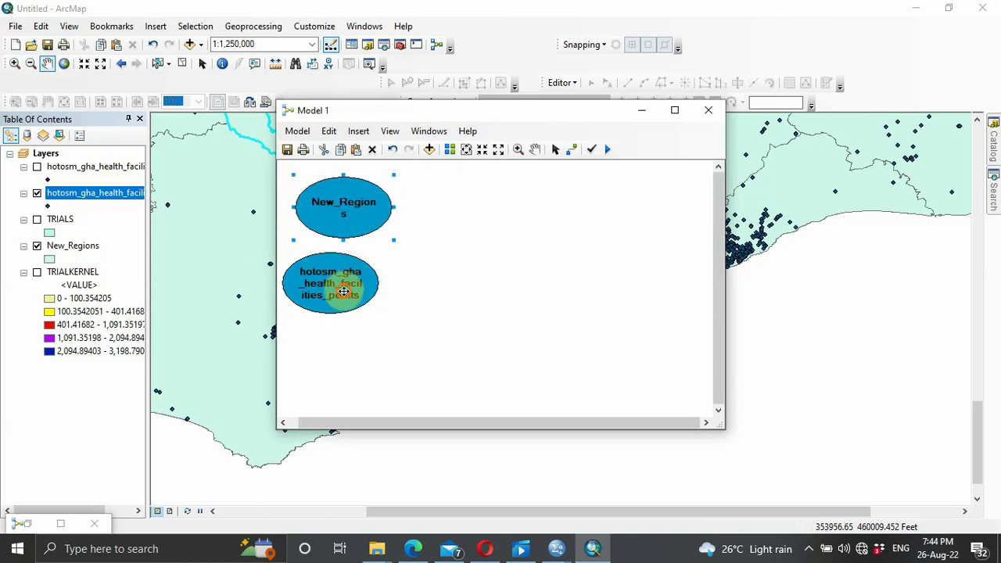
drag(344, 291, 361, 290)
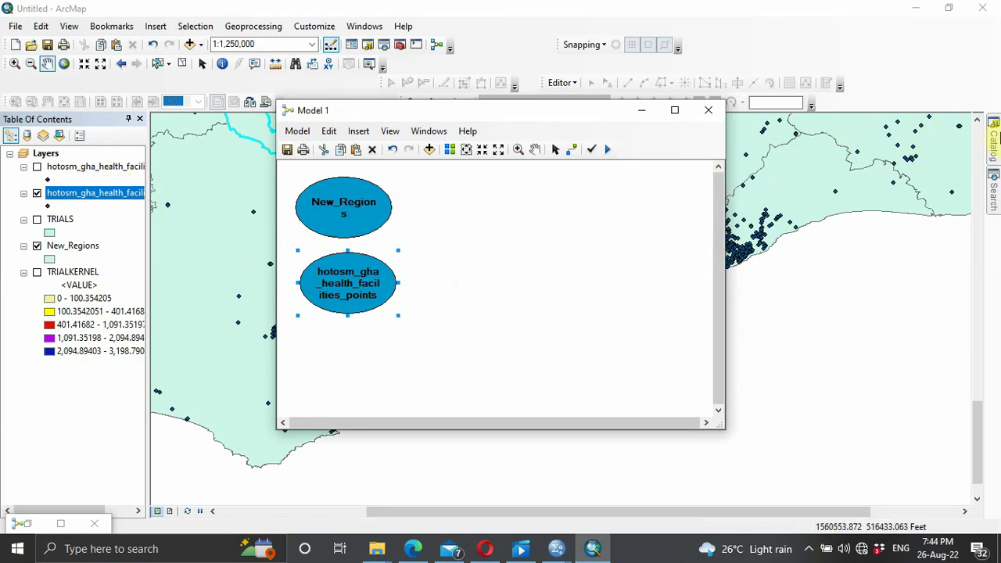
Search the tools for SELECT and place Select Layer By Attribute beside New_Regions in the model.
click(993, 179)
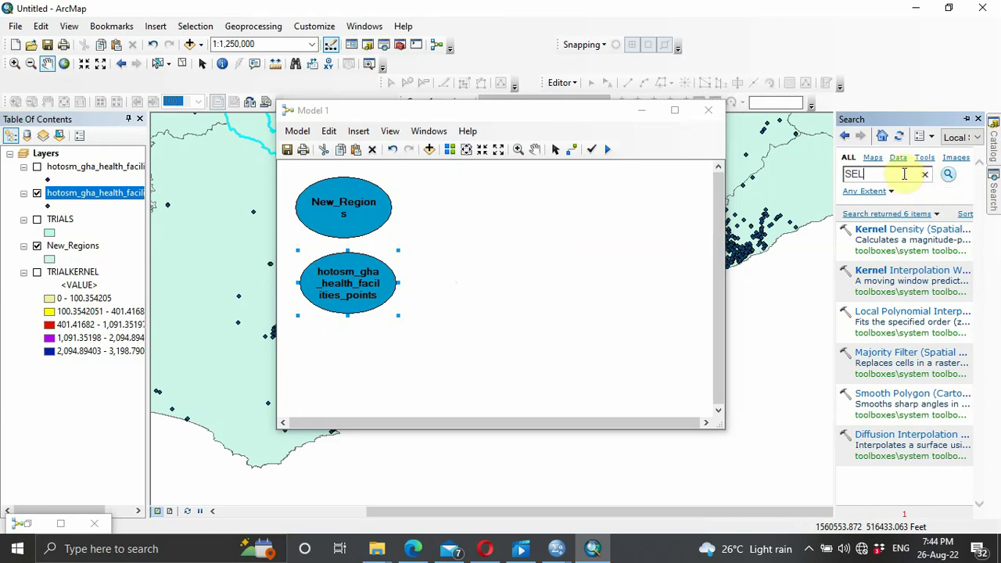
click(947, 176)
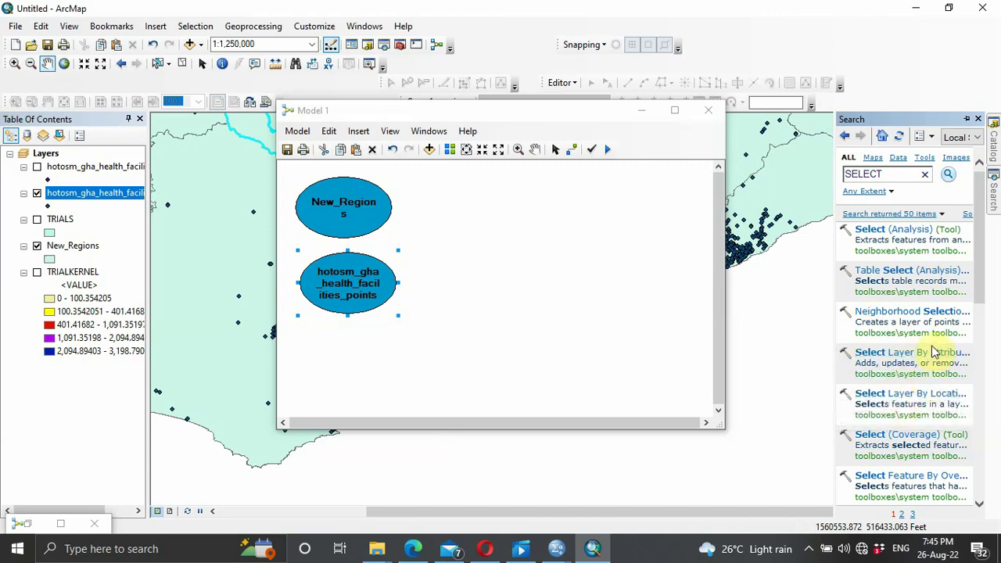
drag(918, 355, 466, 209)
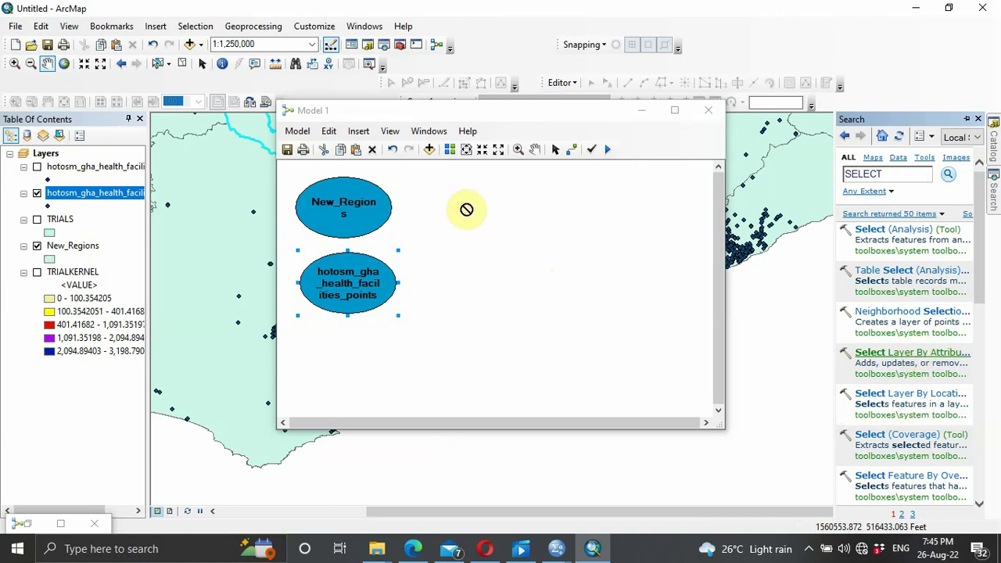
drag(466, 210, 465, 208)
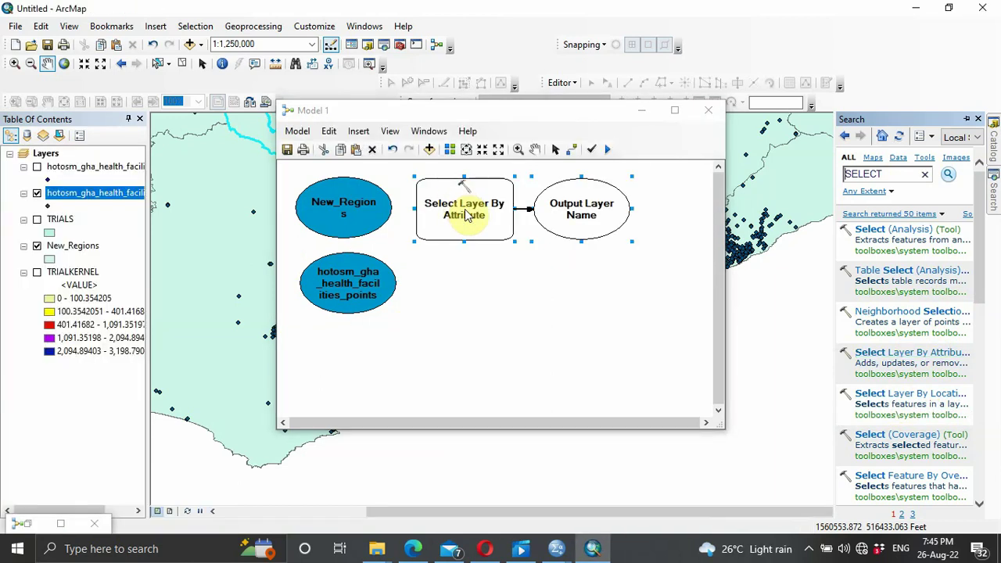
drag(466, 215, 466, 226)
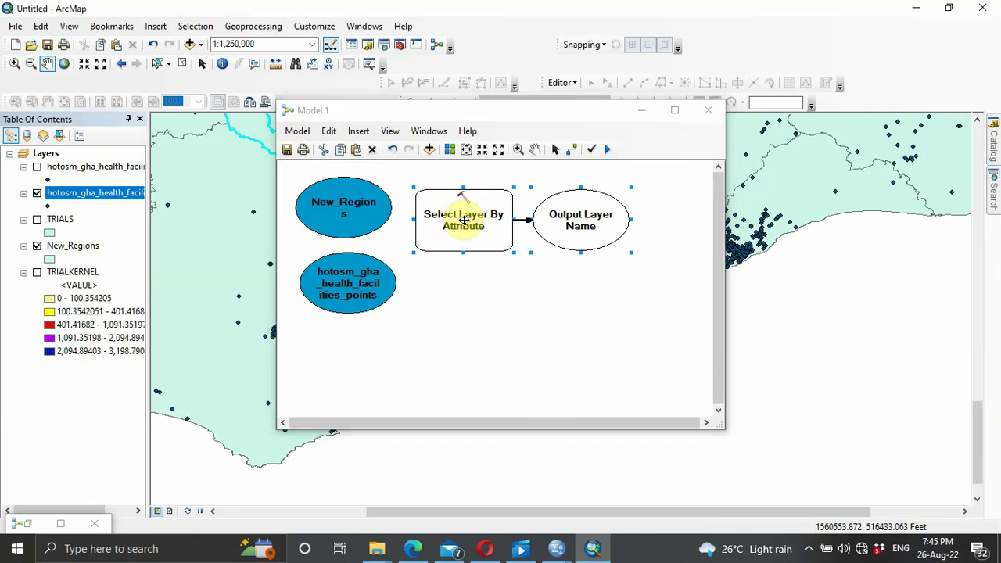
Set the model's New_Regions variable as the input layer of Select Layer By Attribute.
double_click(453, 218)
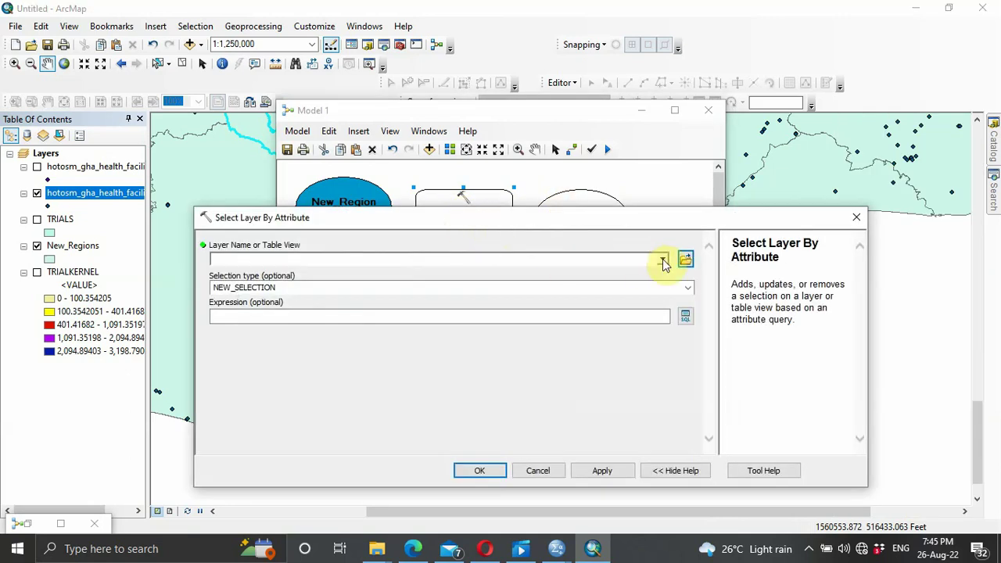
click(662, 260)
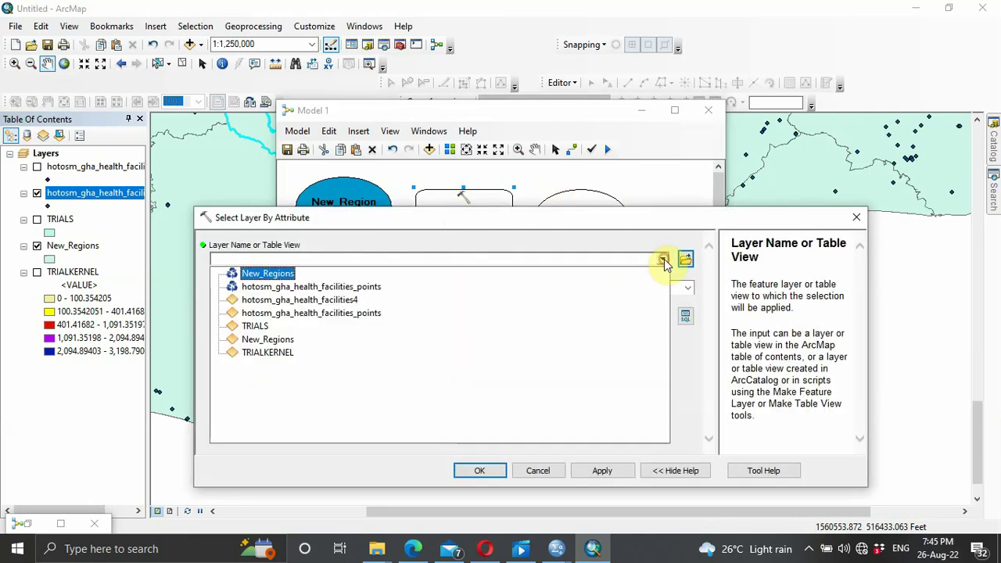
click(269, 274)
click(286, 275)
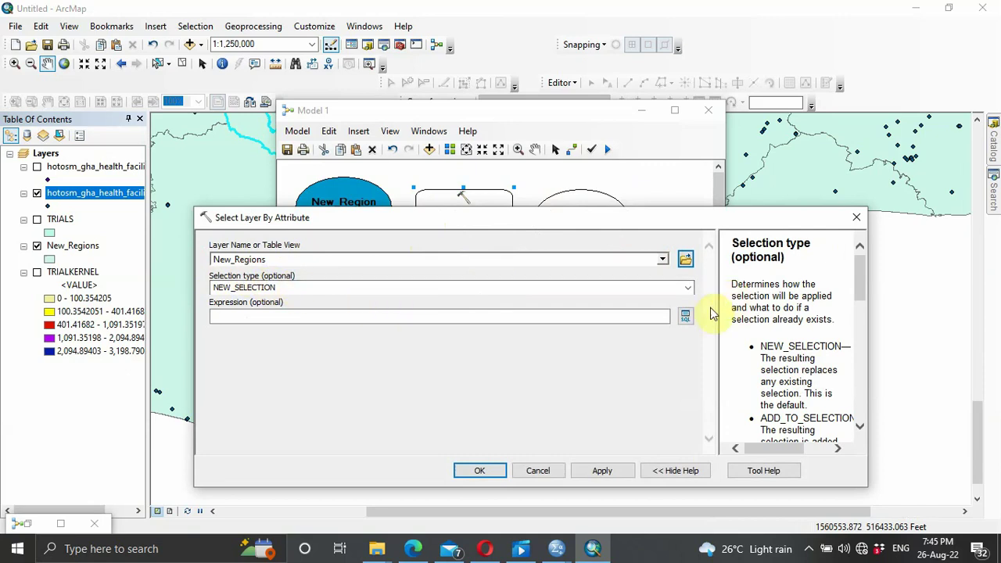
Build the selection expression "REGION" = 'CENTRAL' for Select Layer By Attribute and apply the tool's settings.
click(685, 316)
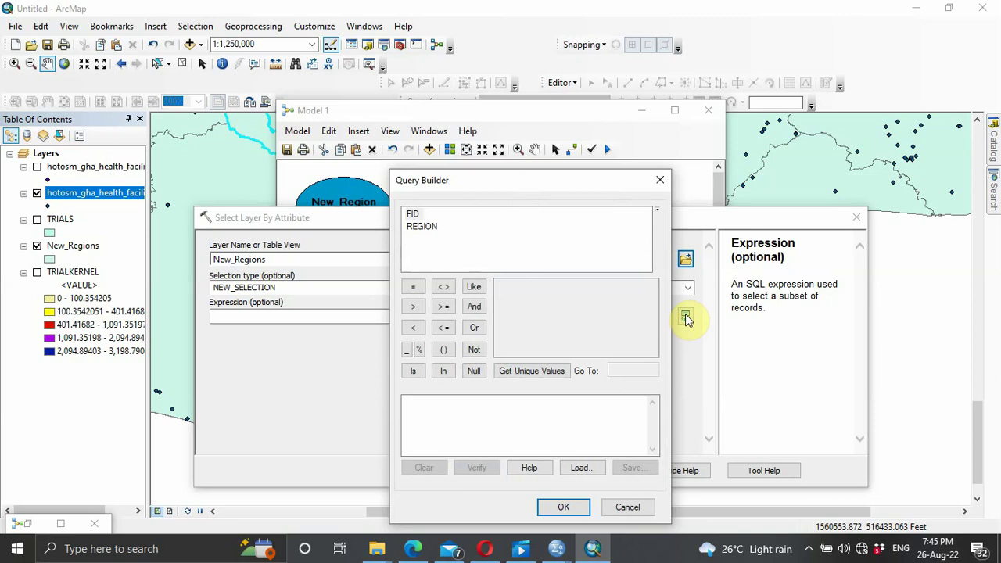
double_click(422, 225)
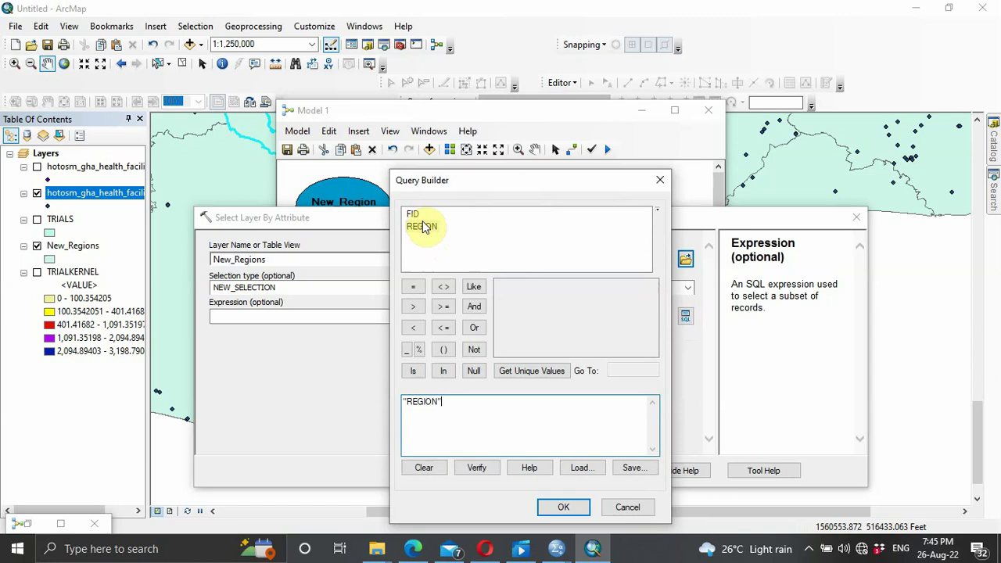
click(413, 288)
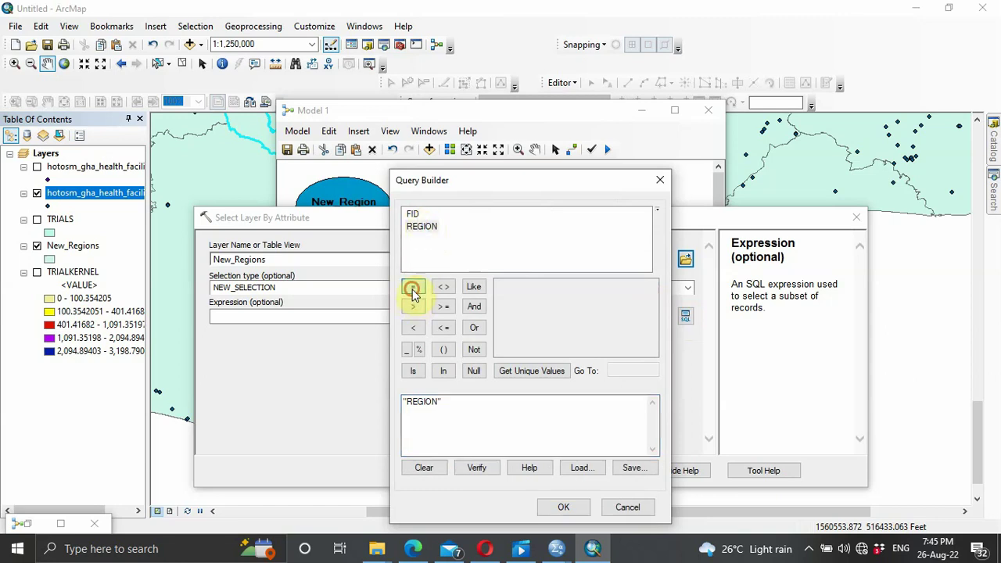
click(526, 370)
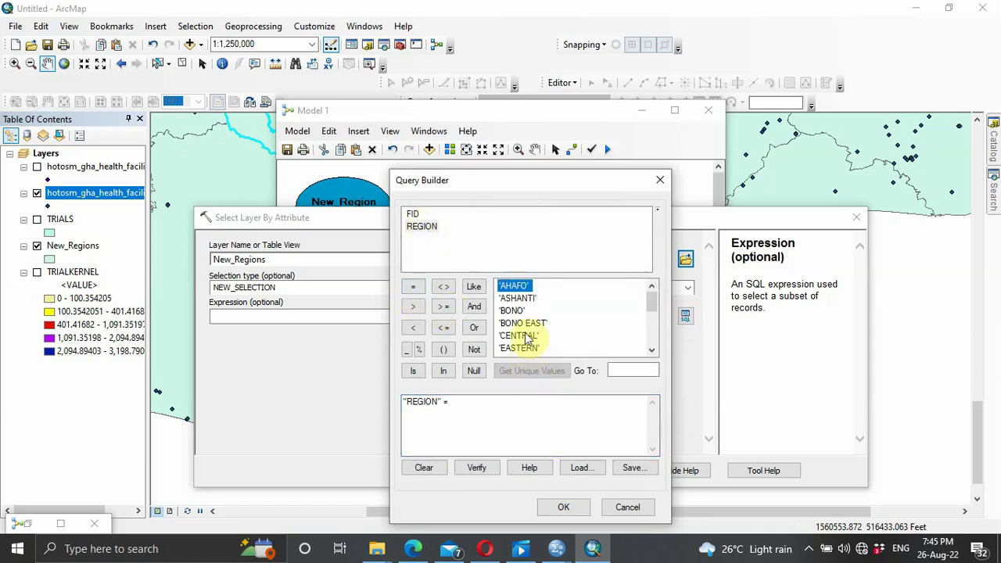
double_click(528, 336)
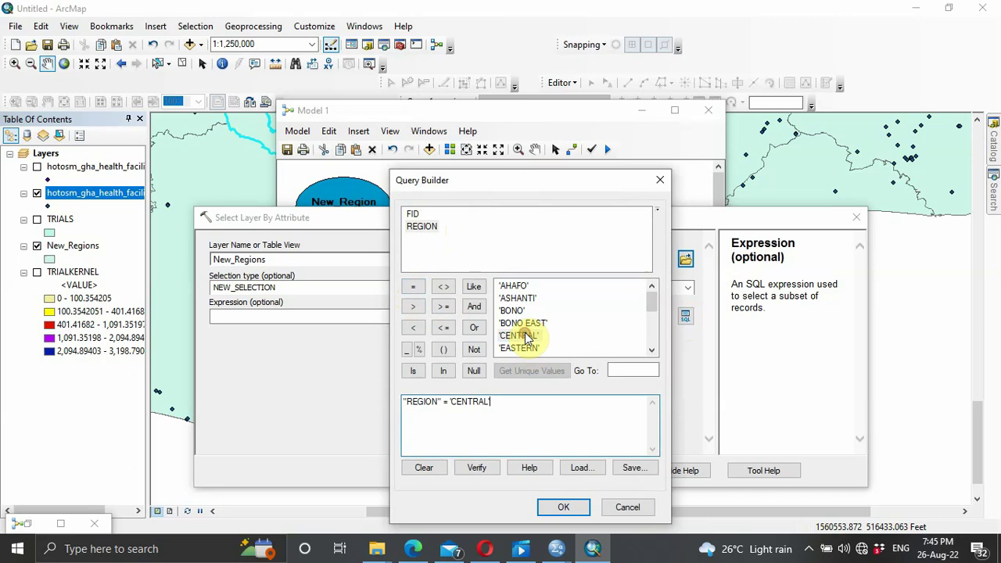
click(560, 507)
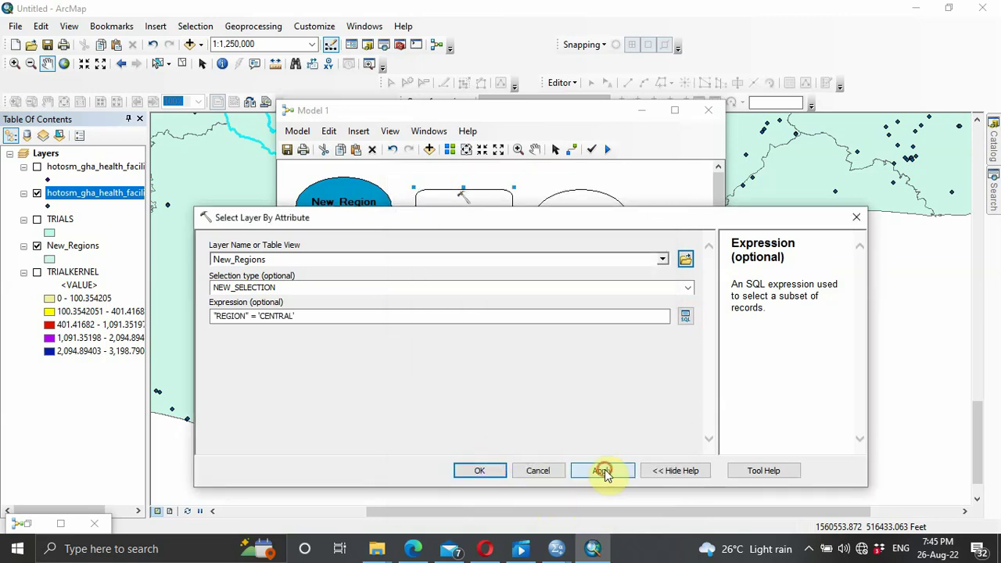
click(497, 470)
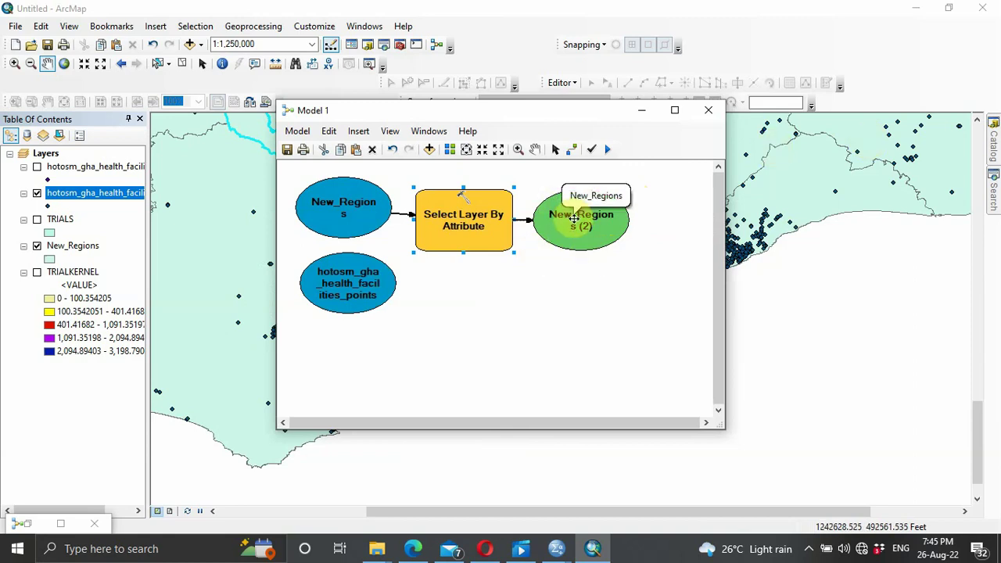
Search the tools for clip and place Clip (Analysis) in the model beside the health facilities points.
click(993, 191)
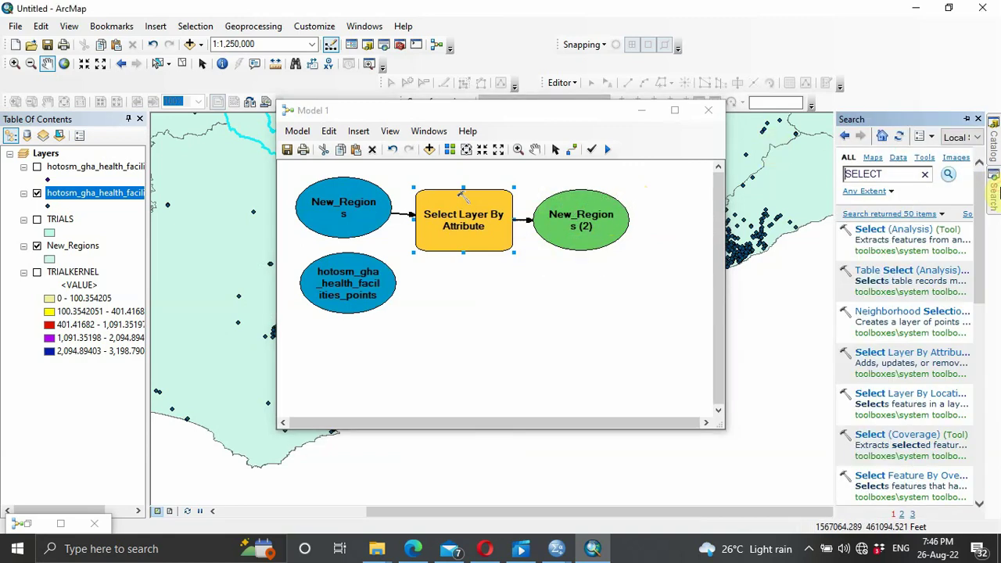
click(902, 174)
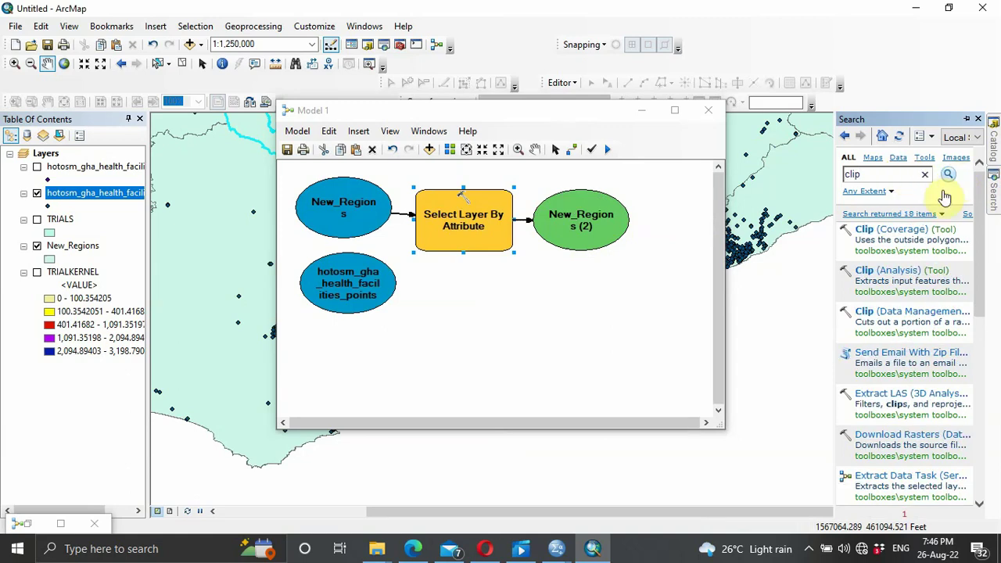
drag(903, 280, 460, 301)
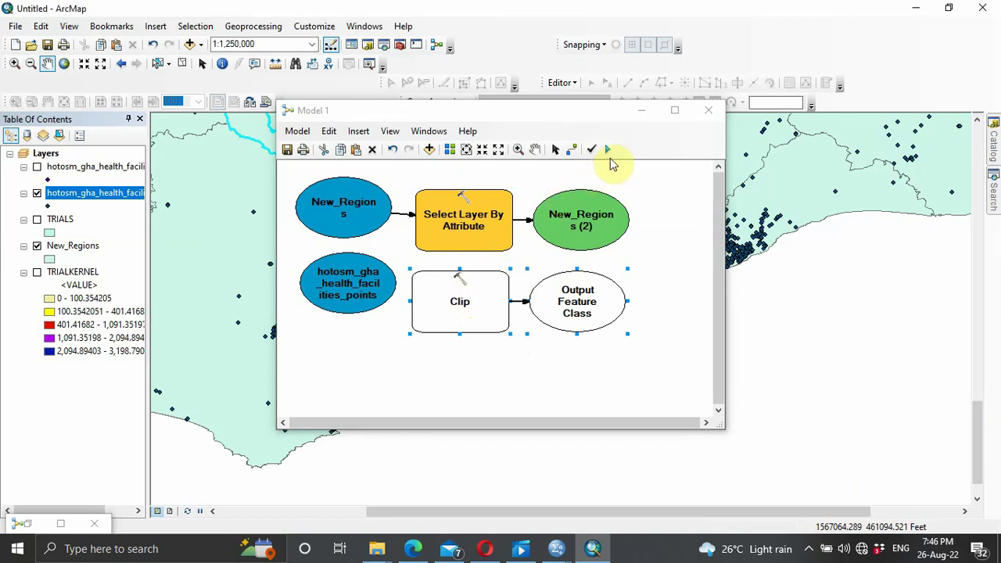
click(571, 149)
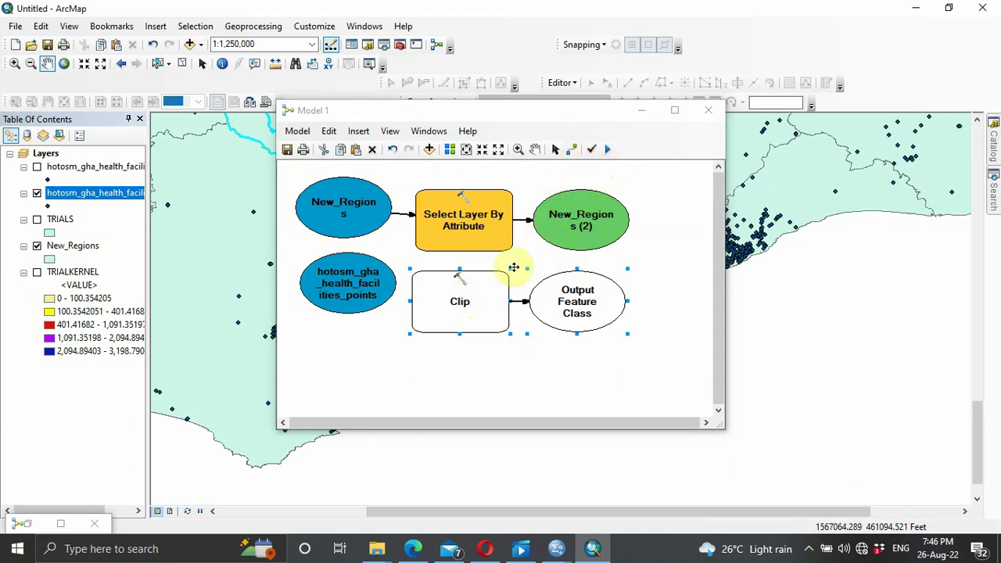
Configure Clip with hotosm_gha_health_facilities_points as input features and New_Regions (2) as clip features, keeping the default output feature class.
double_click(465, 297)
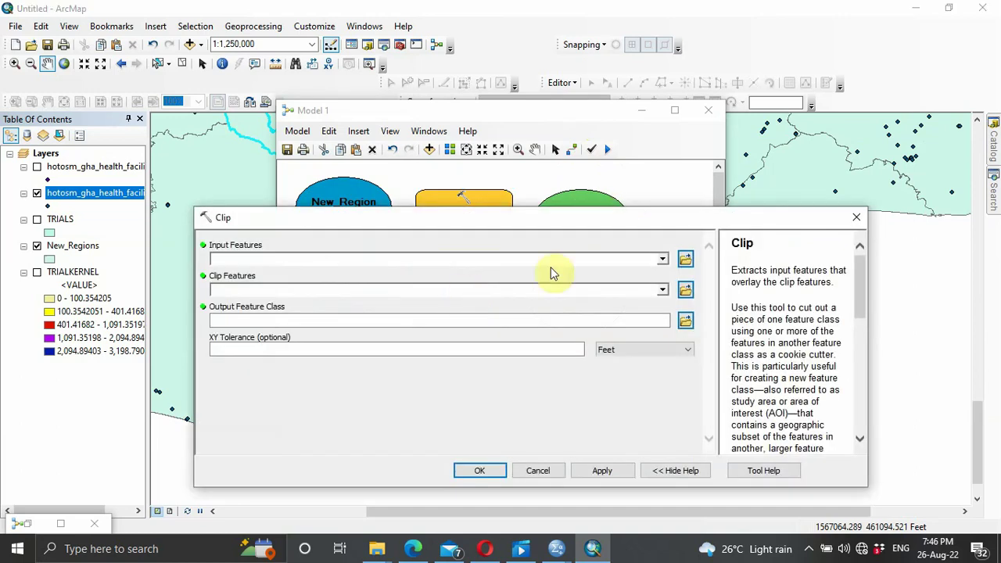
click(662, 260)
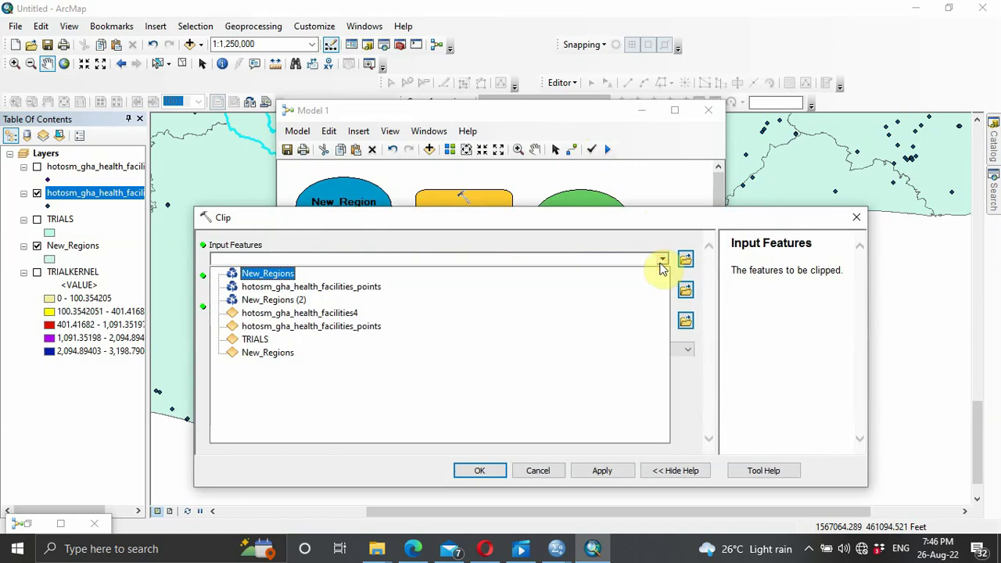
click(290, 286)
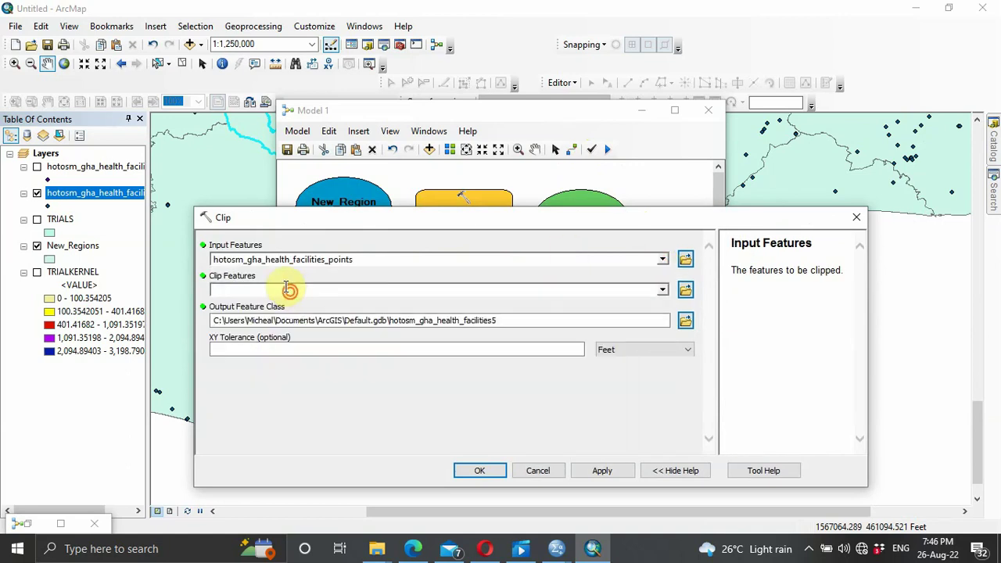
click(663, 289)
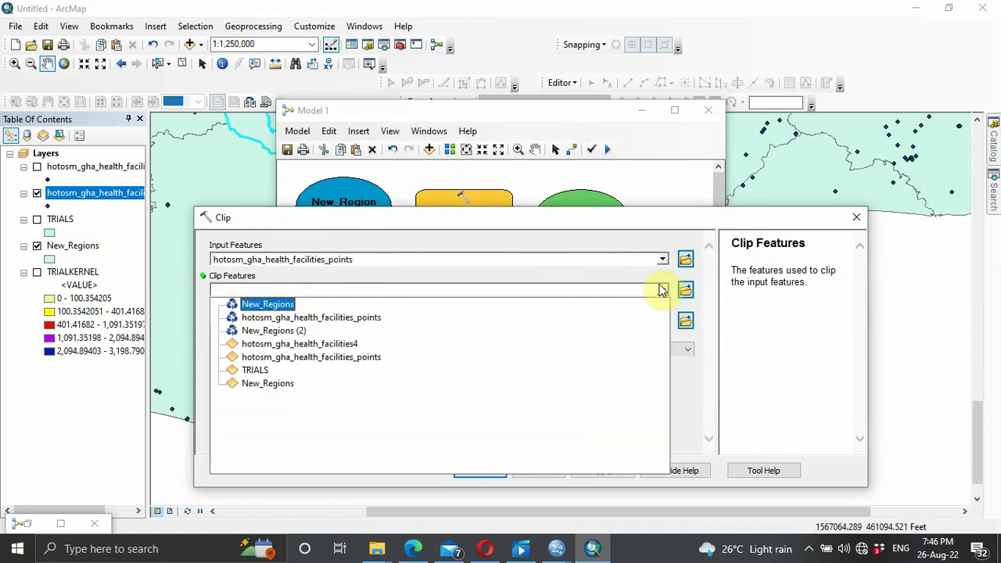
click(258, 331)
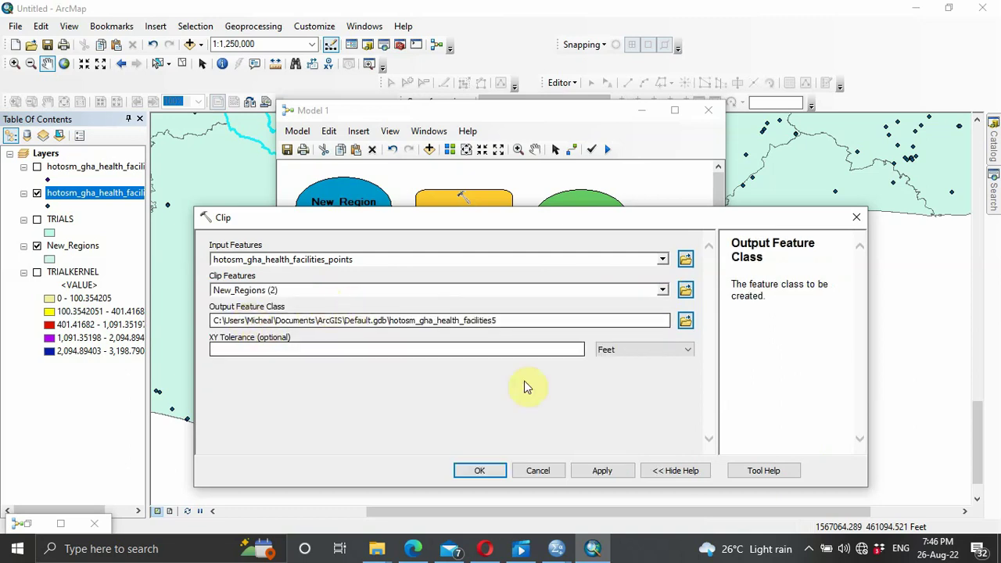
click(479, 470)
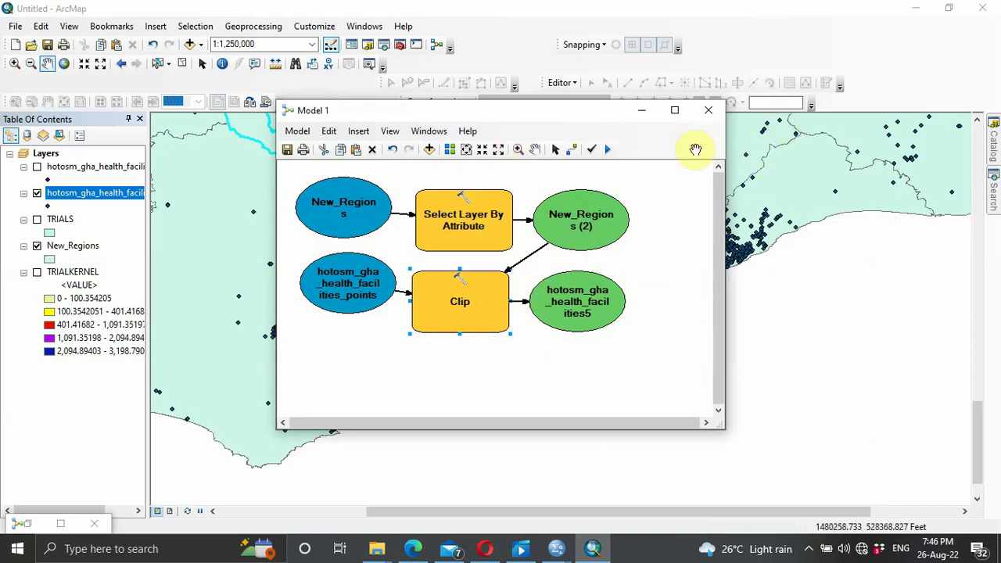
Search the tools for kernel and place Kernel Density in the model below Clip.
click(992, 195)
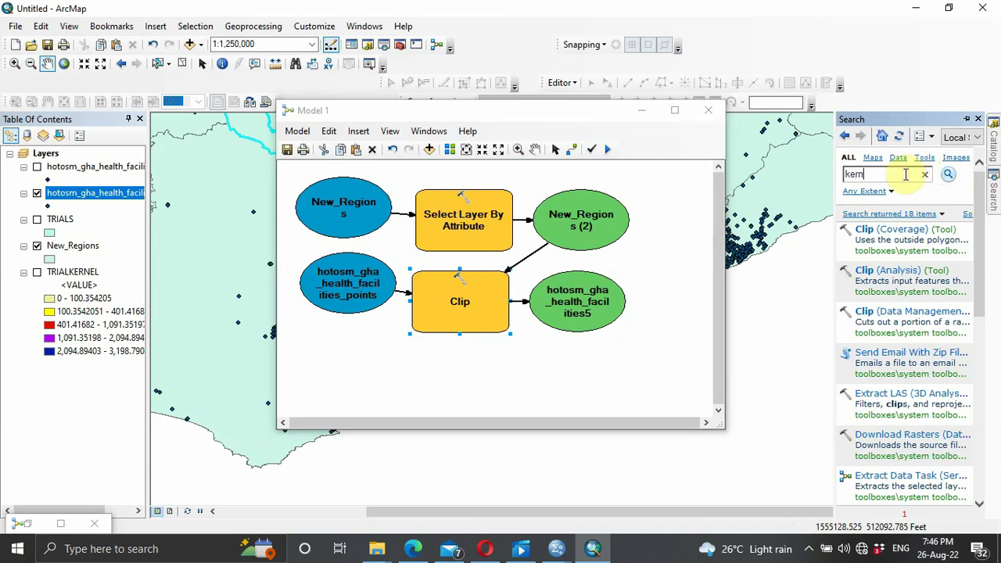
click(947, 174)
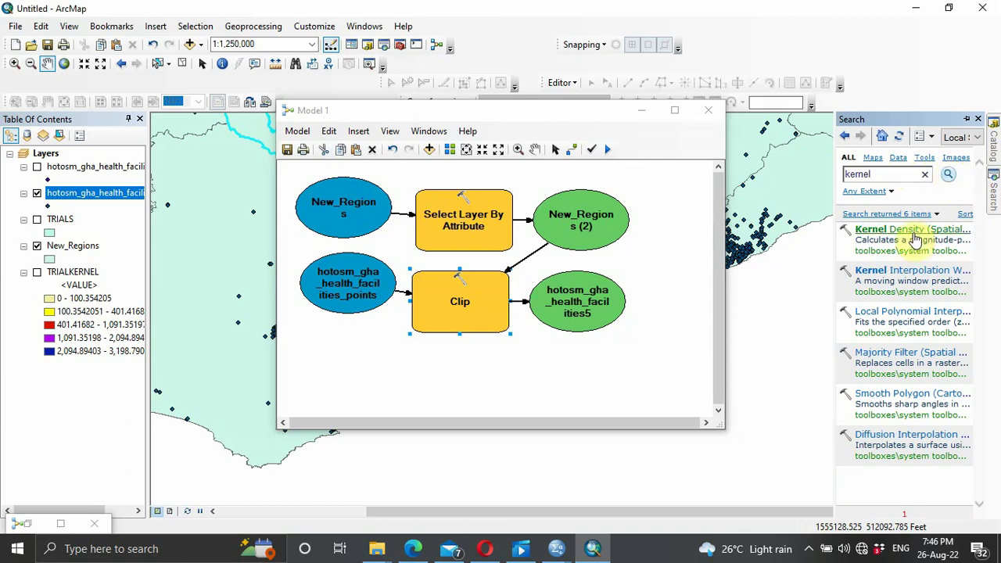
drag(914, 234, 443, 371)
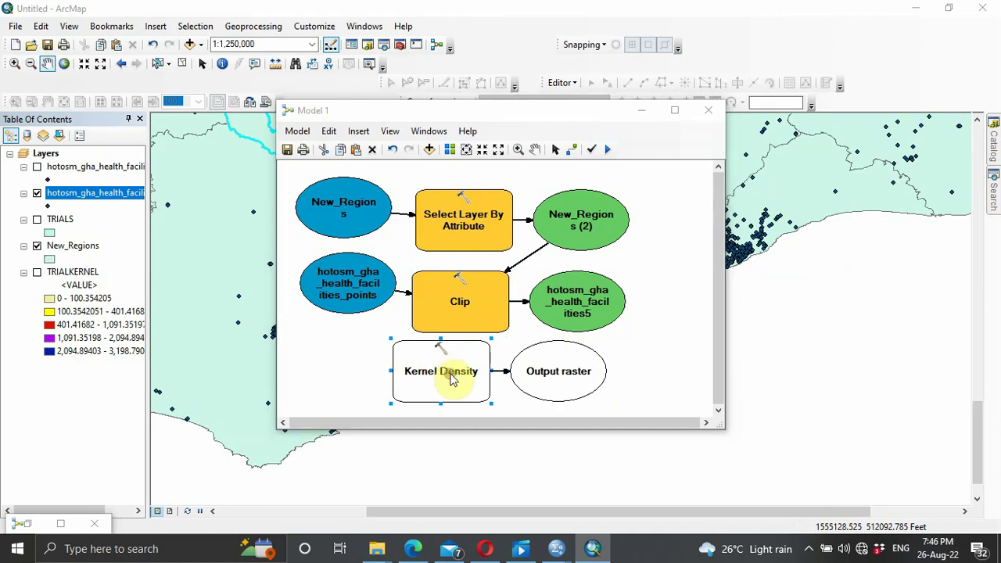
Set the clipped points hotosm_gha_health_facilities5 as the input point features of Kernel Density.
double_click(450, 373)
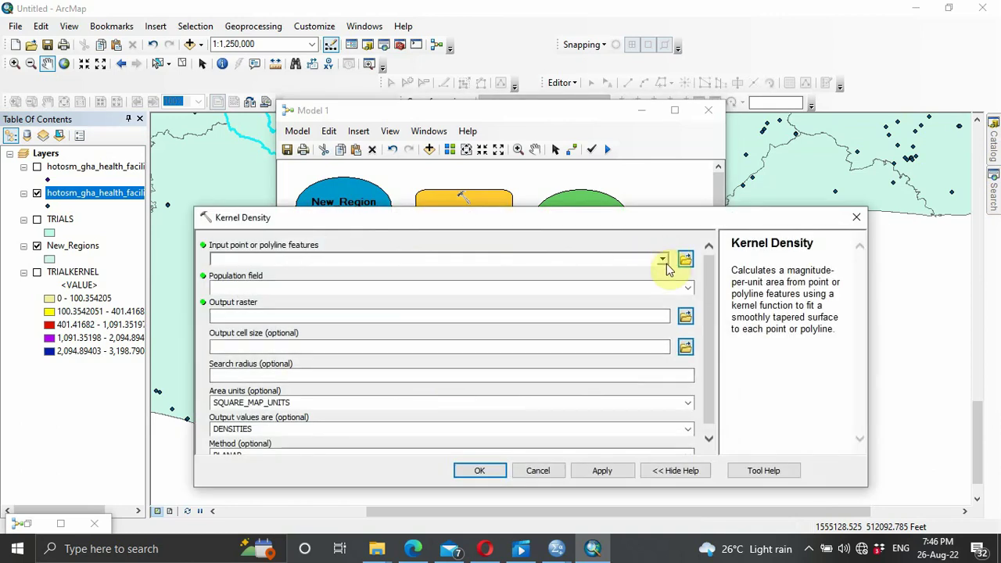
click(663, 259)
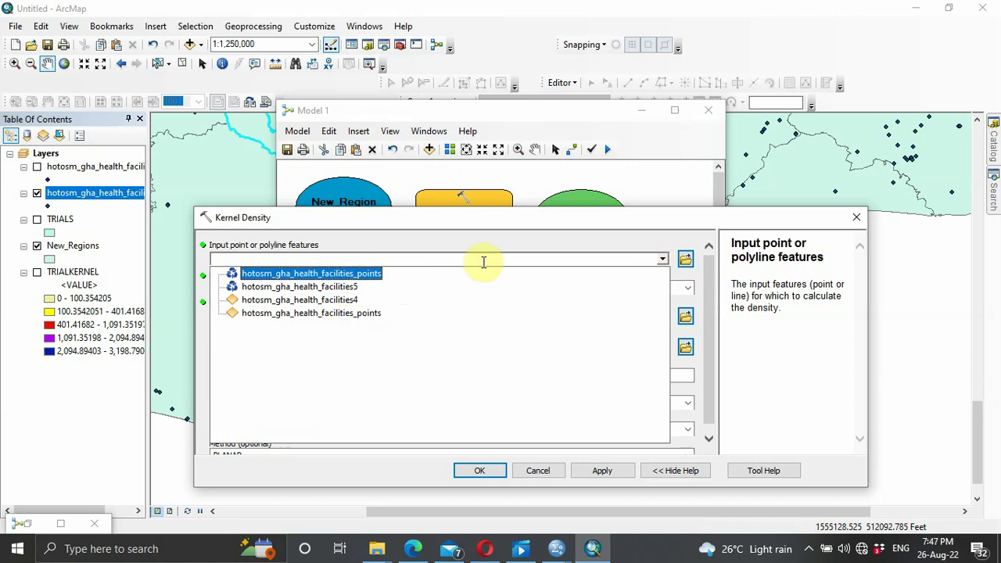
click(559, 223)
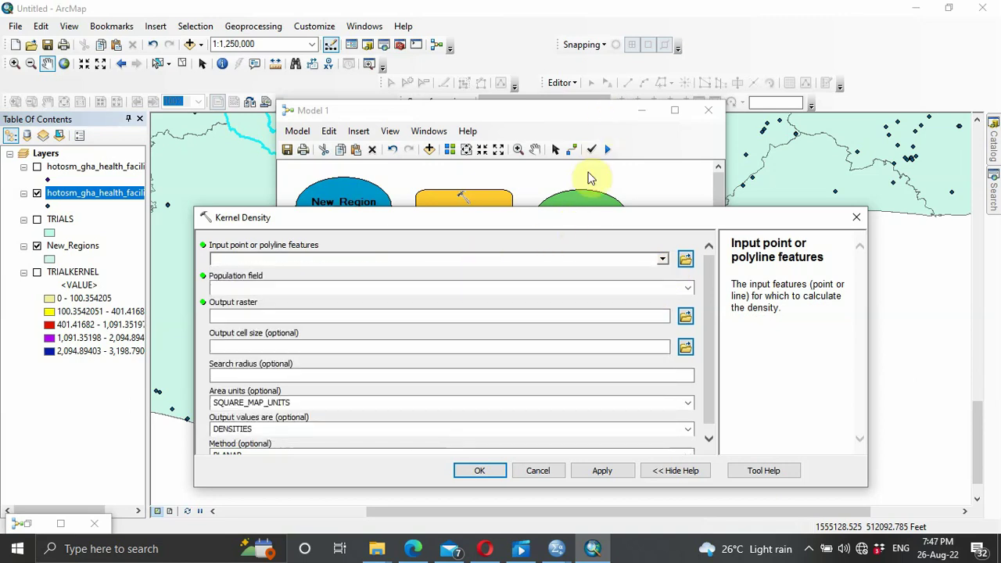
drag(571, 223, 585, 11)
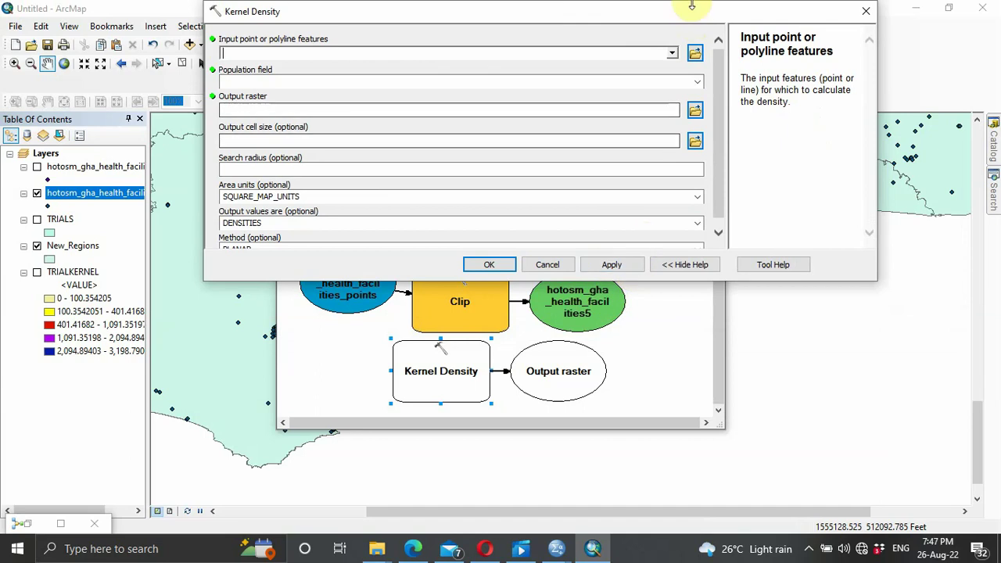
click(672, 55)
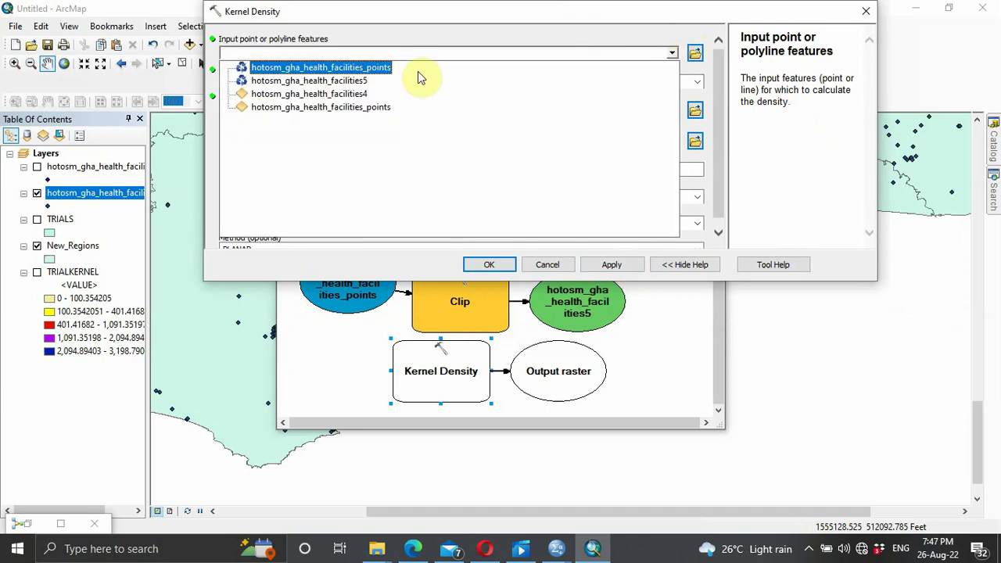
click(333, 85)
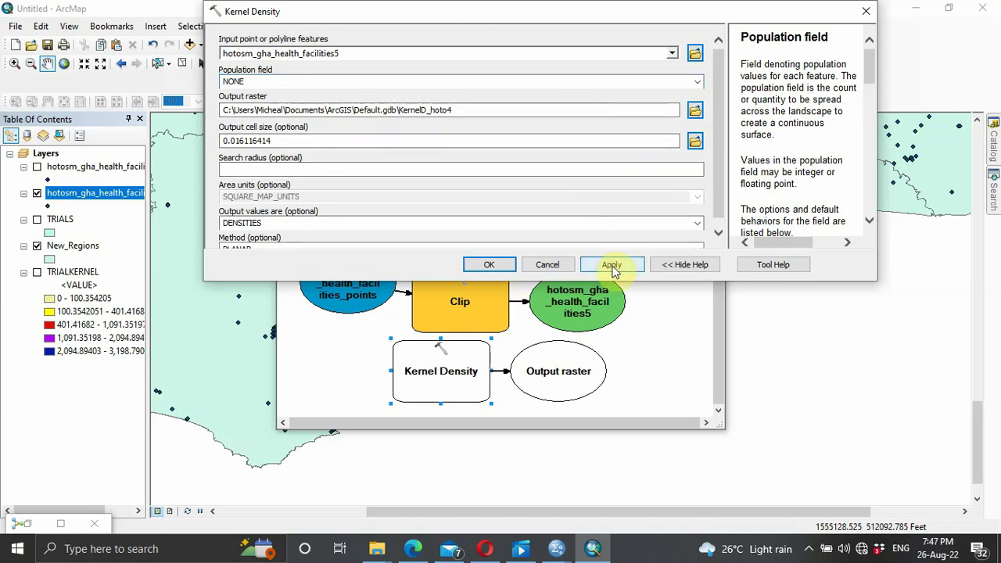
Name the Kernel Density output raster Anothetrail in Default.gdb and run the model.
click(466, 111)
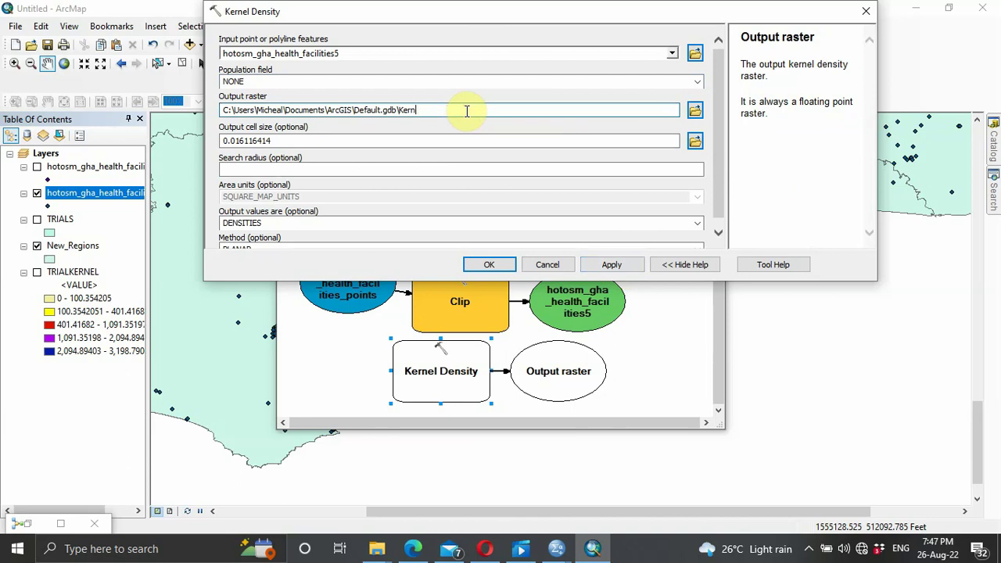
text(Anothetrail)
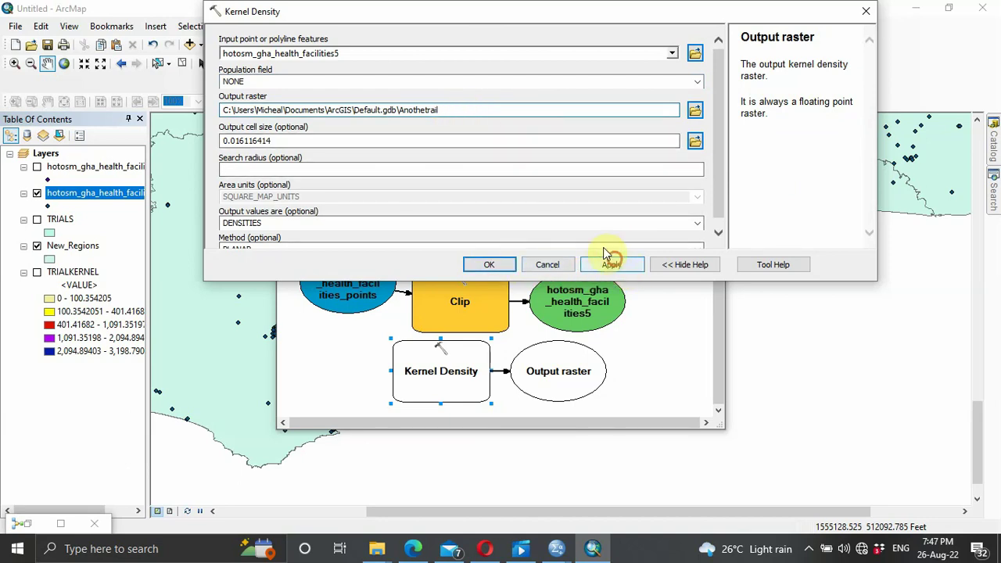
click(486, 265)
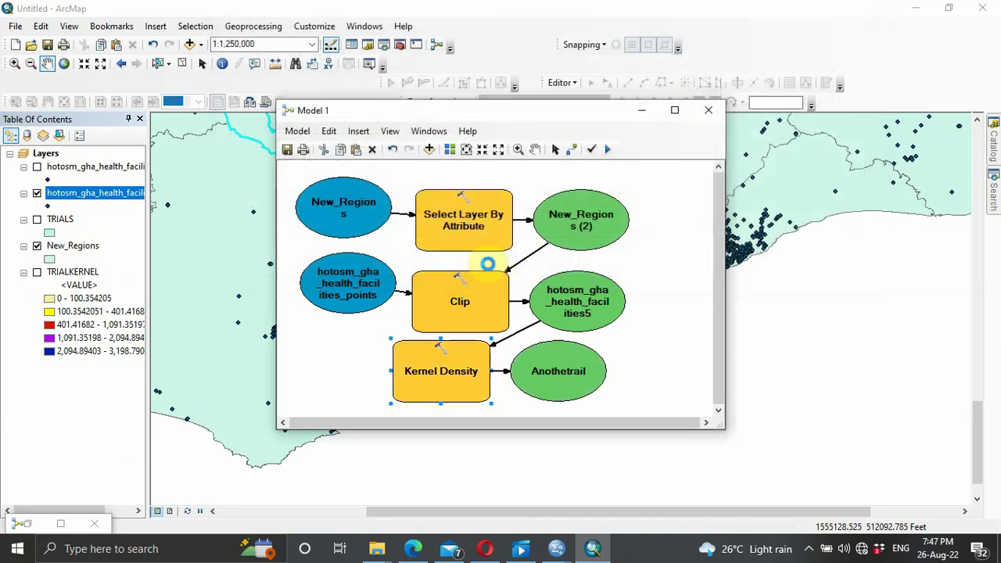
click(608, 150)
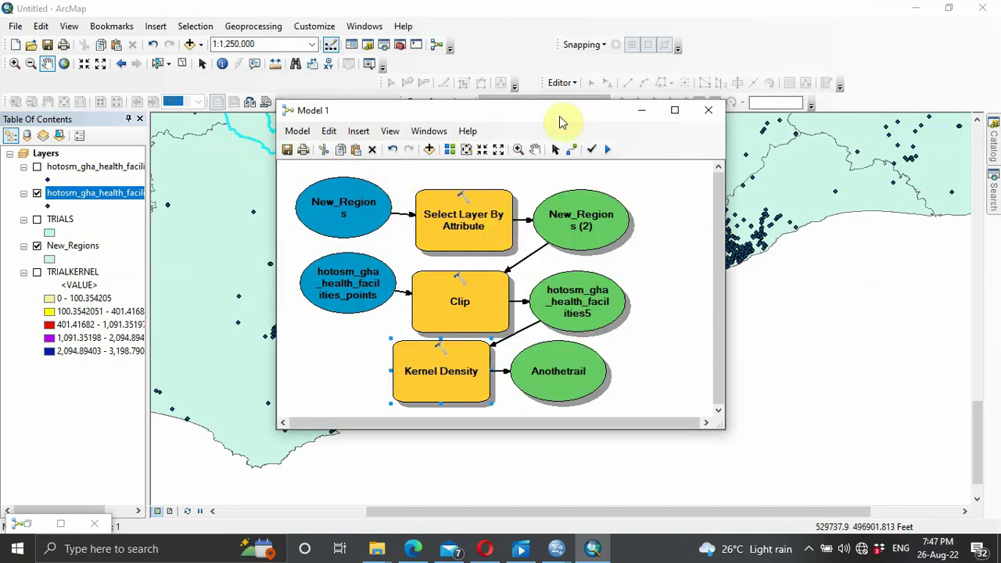
Minimize the model window and hide the displayed health facilities layer and New_Regions on the map.
click(632, 116)
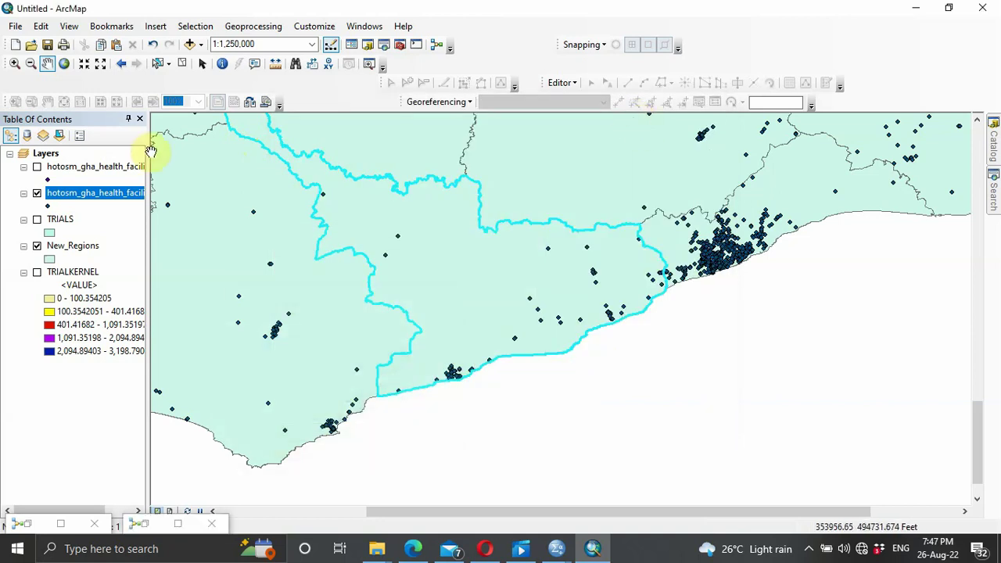
click(36, 193)
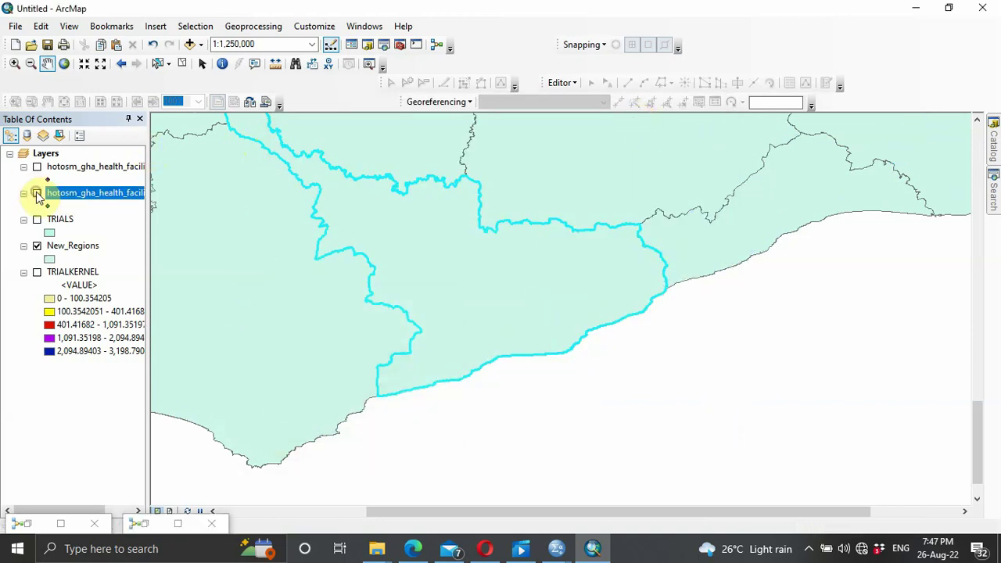
click(37, 245)
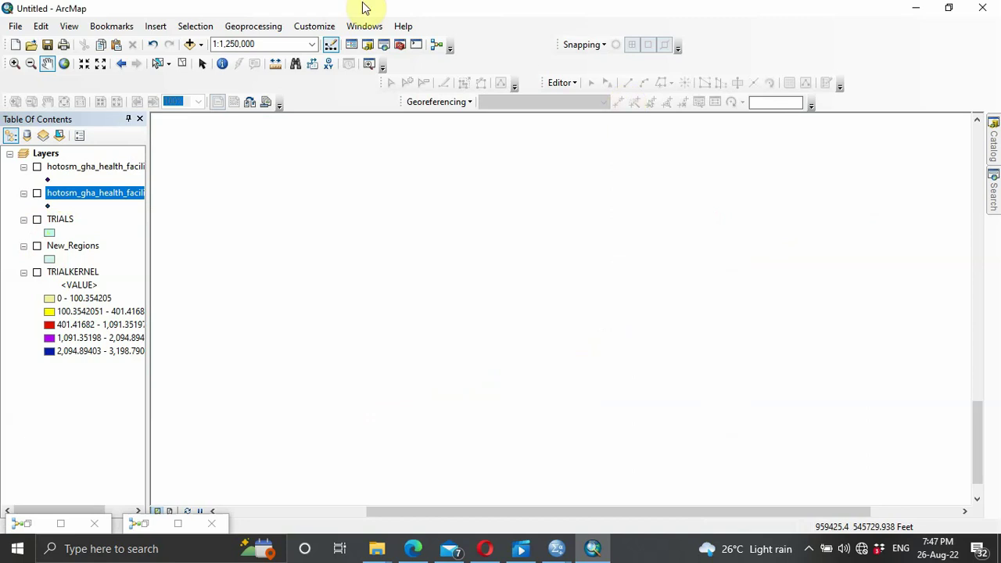
Add the Anothetrail raster from Default.gdb to the map, dismissing the coordinate system warning.
click(193, 44)
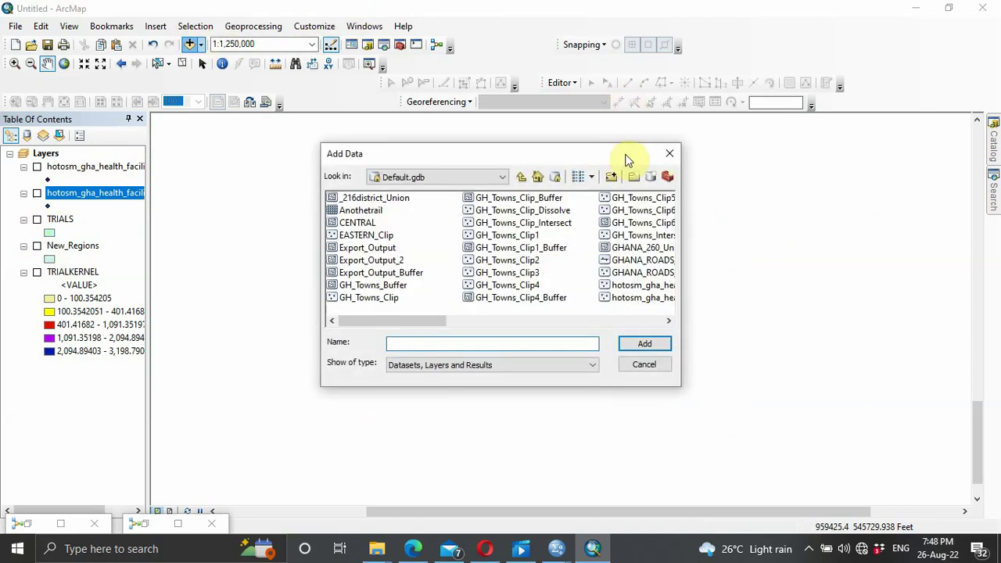
click(431, 321)
drag(430, 321, 593, 330)
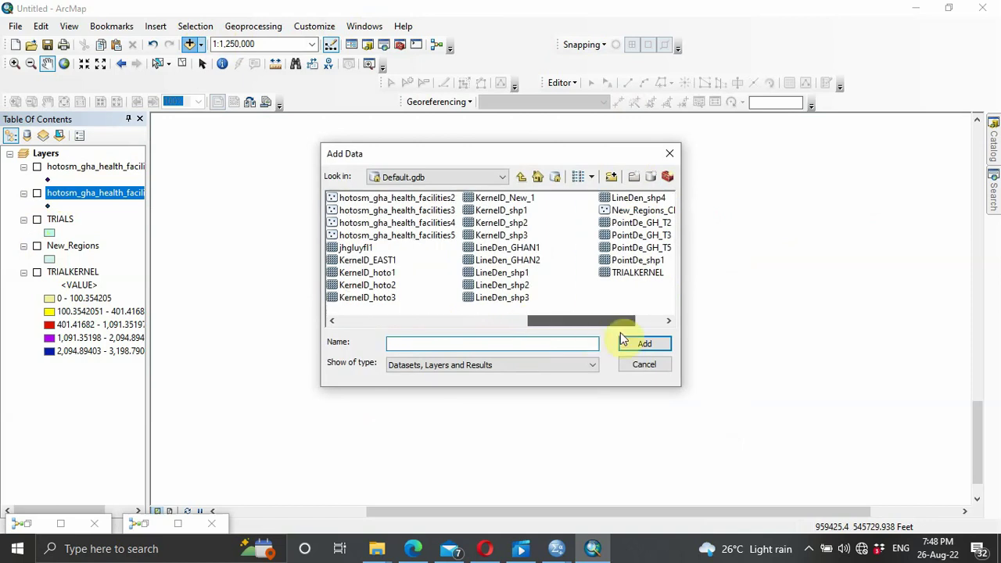
drag(620, 332, 350, 341)
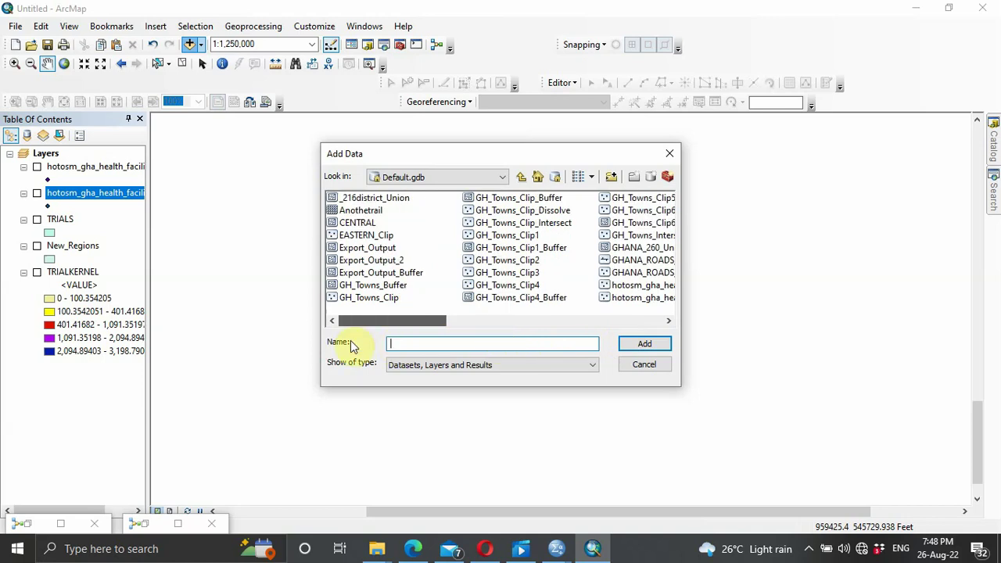
double_click(373, 213)
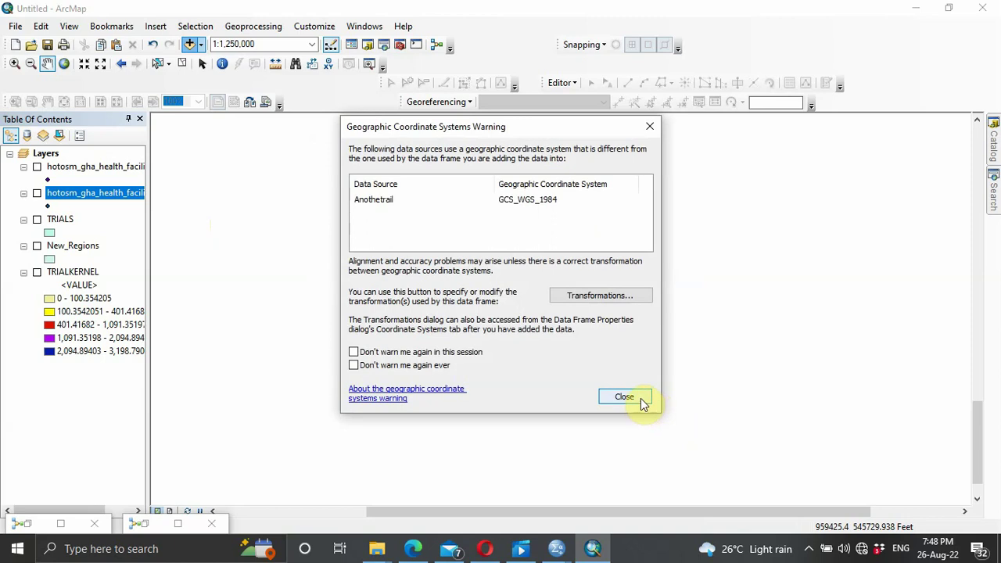
click(644, 400)
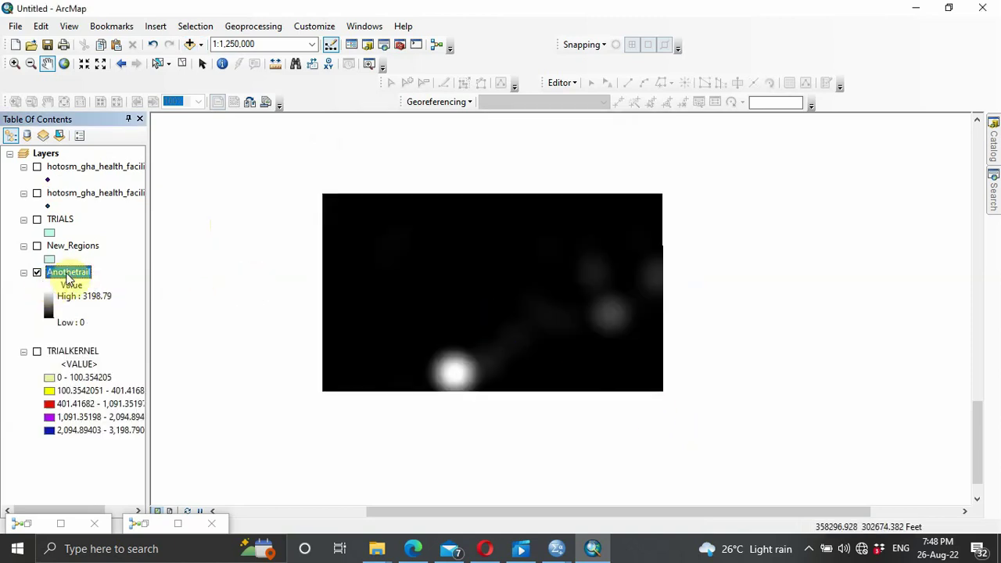
Check the clip output's name in the model and add hotosm_gha_health_facilities5 from Default.gdb to the map.
double_click(143, 528)
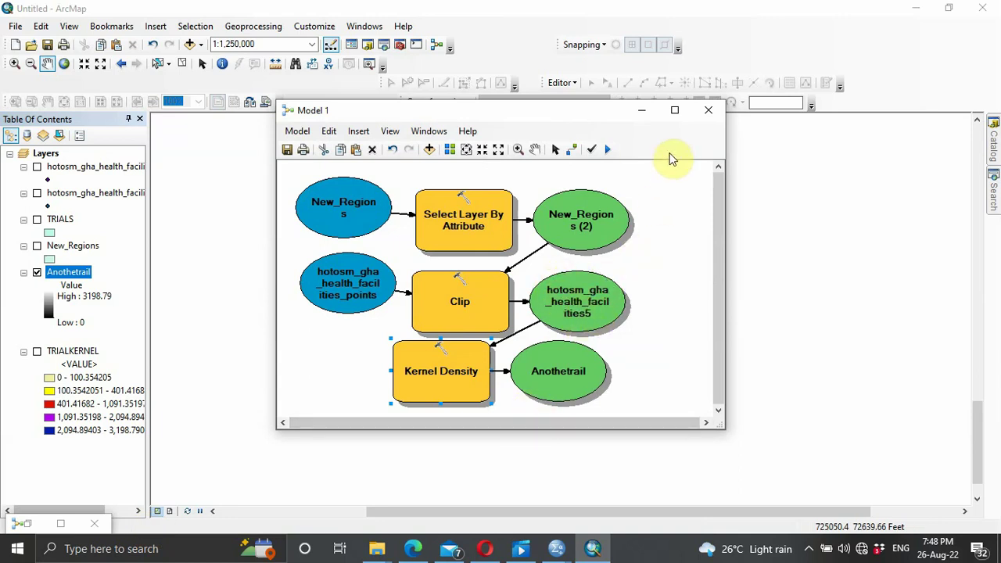
click(641, 110)
click(190, 44)
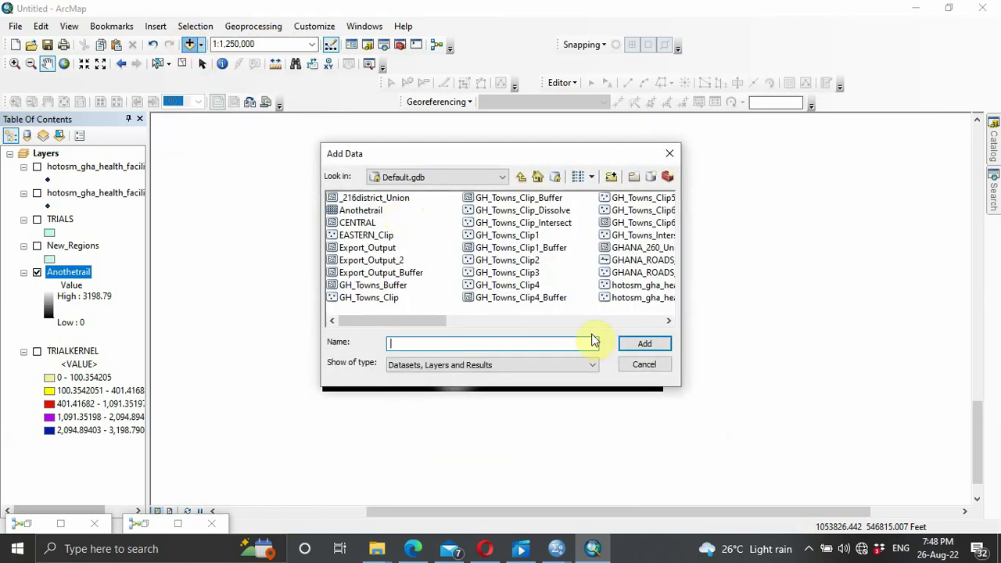
click(545, 320)
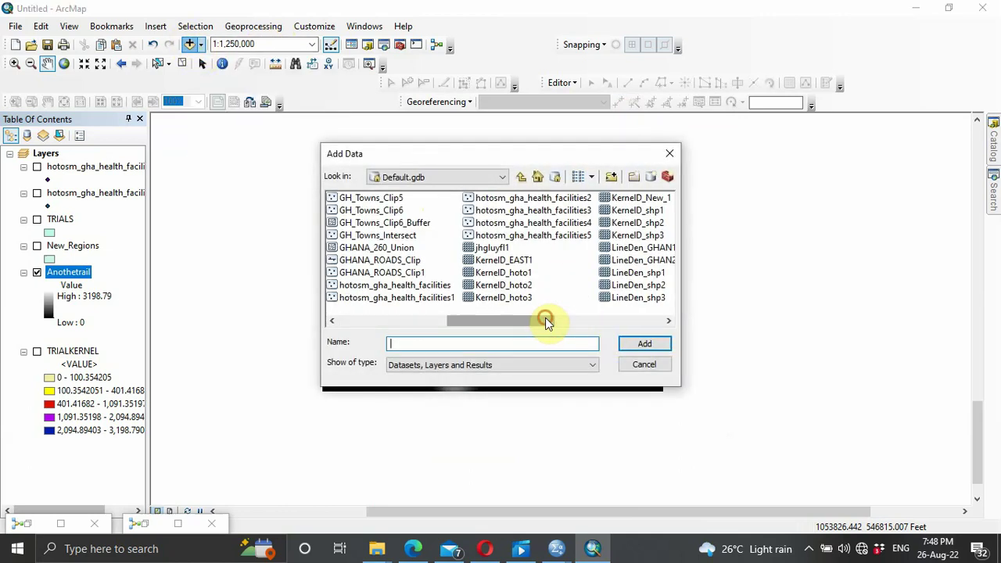
click(553, 235)
click(656, 344)
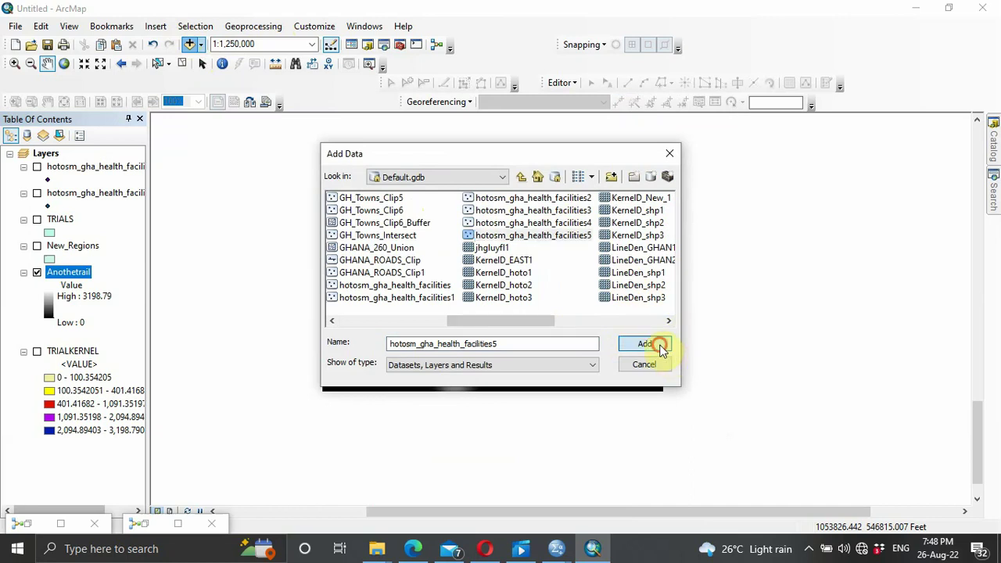
click(607, 393)
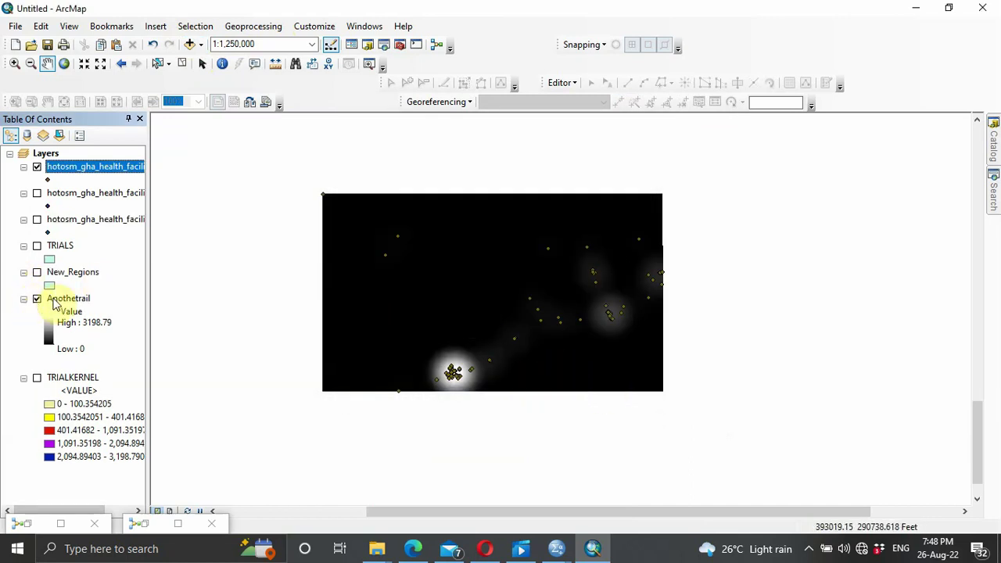
Symbolize the Anothetrail raster as Classified with five classes and the green-yellow-red color ramp, and apply it.
right_click(60, 304)
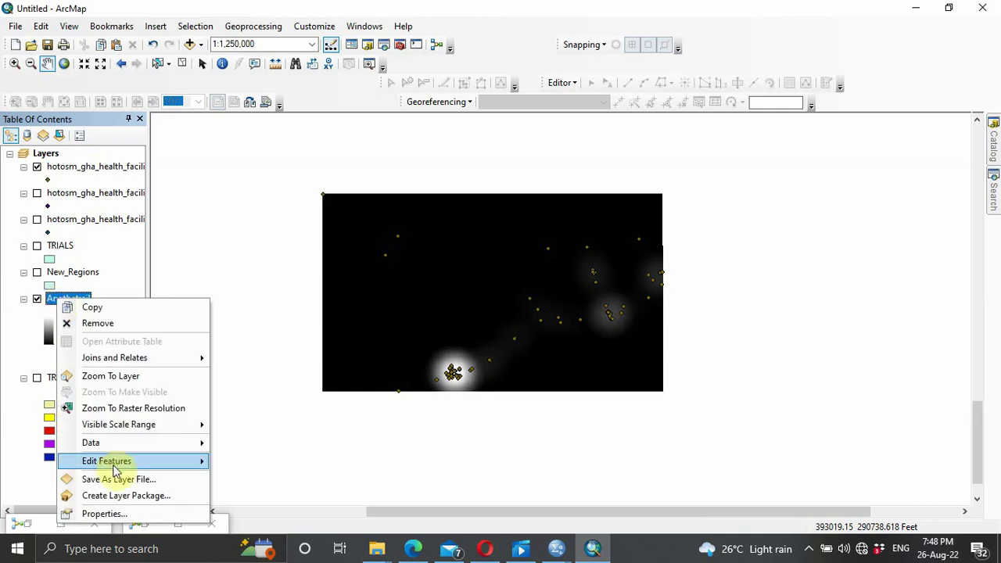
click(105, 514)
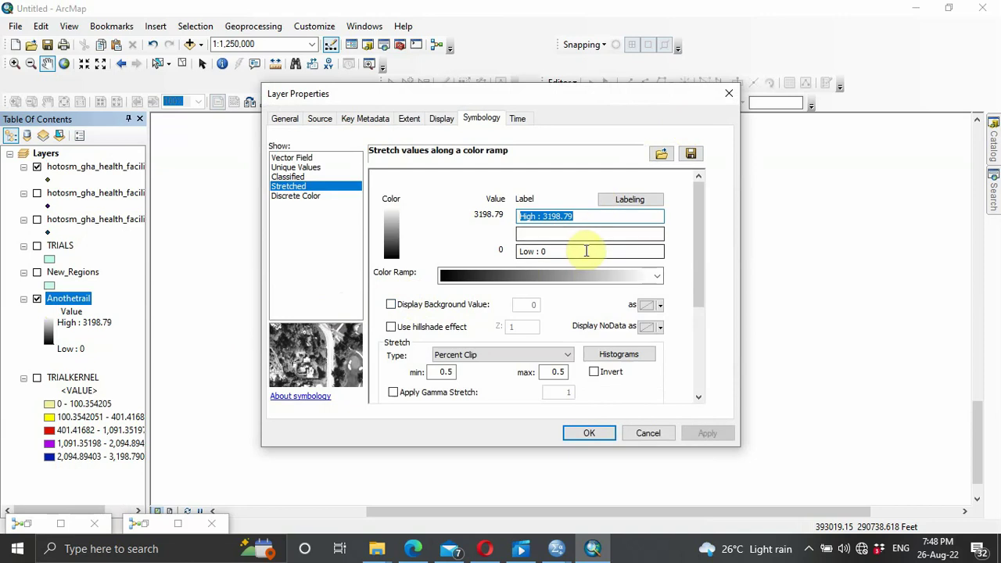
click(653, 276)
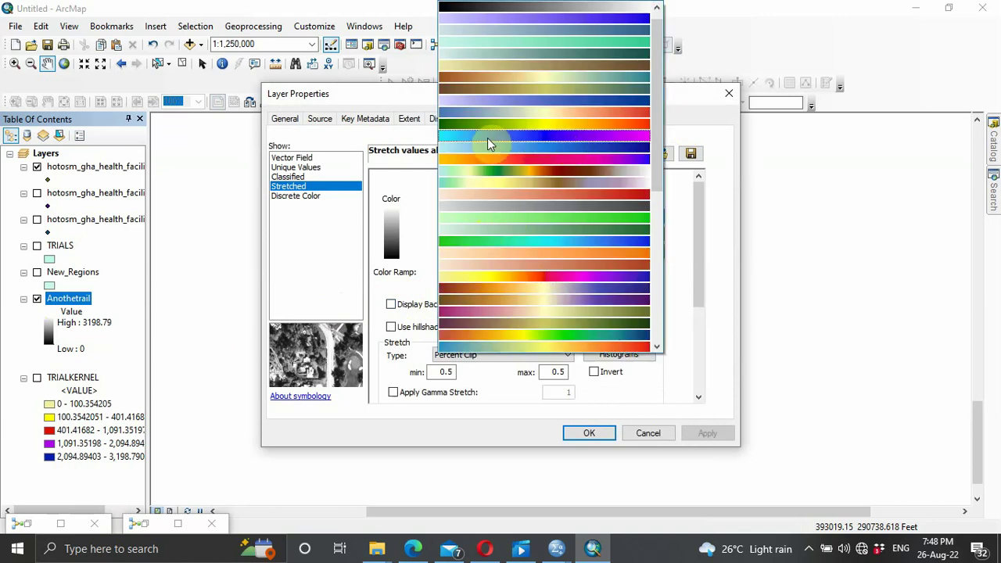
click(465, 124)
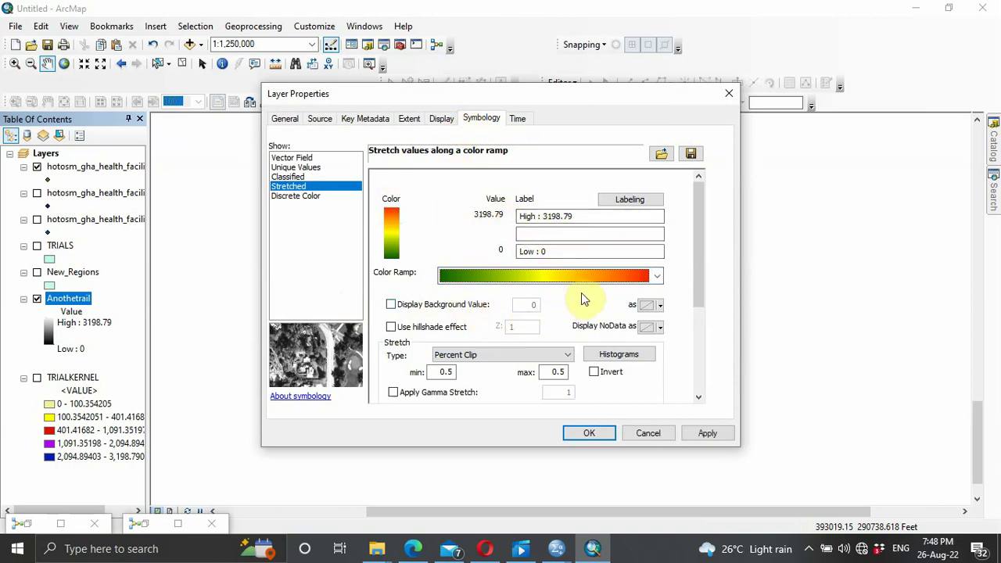
click(286, 177)
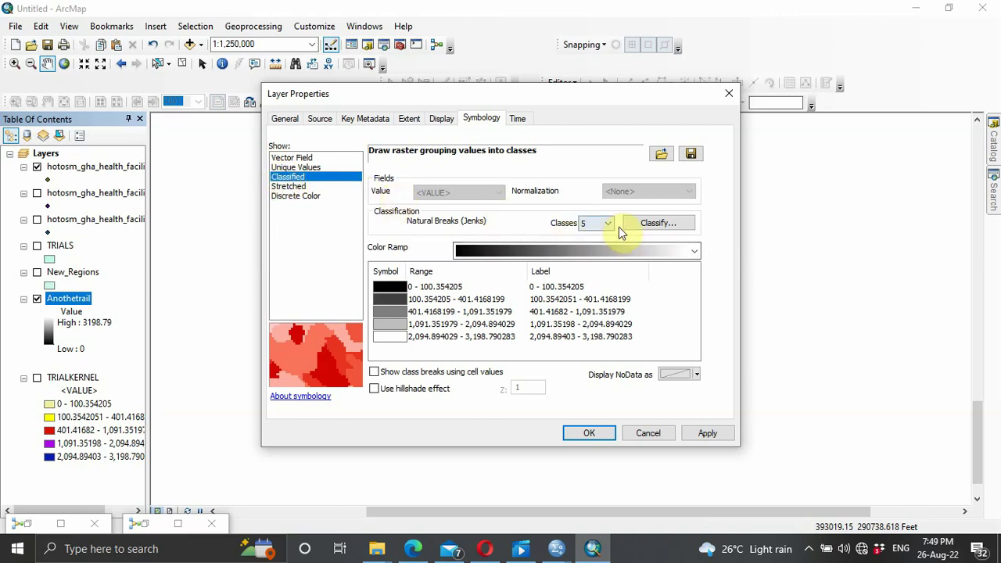
click(694, 251)
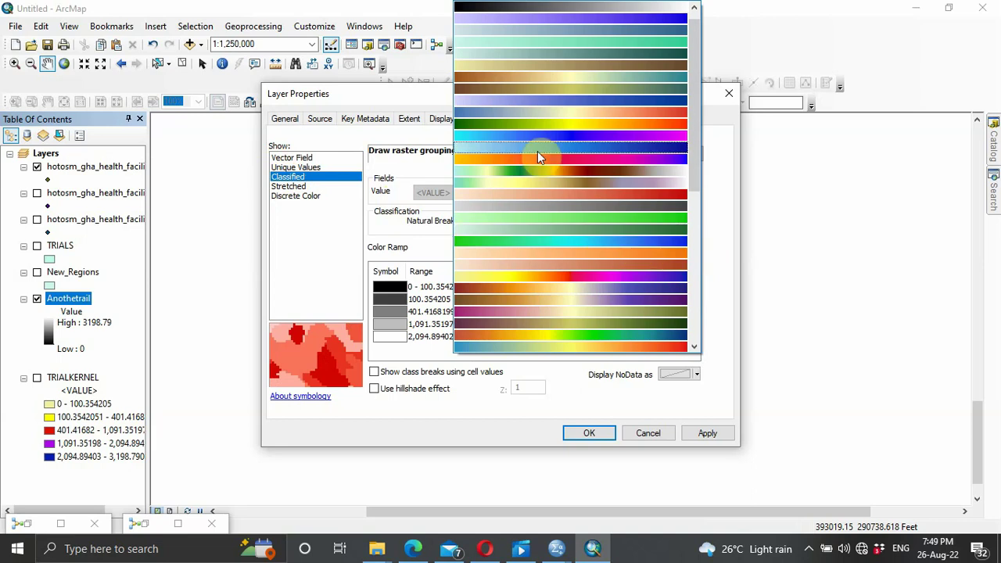
click(505, 126)
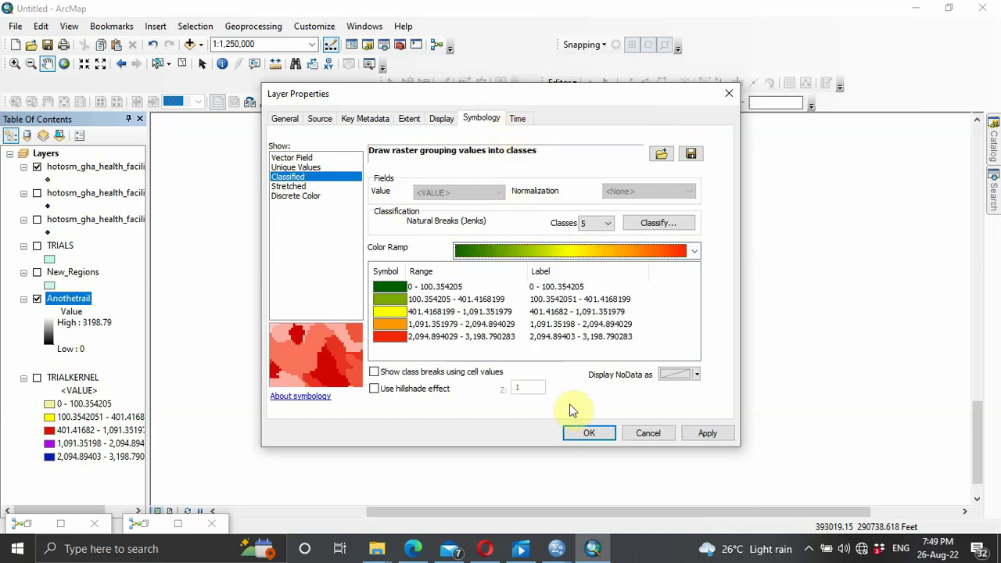
click(720, 432)
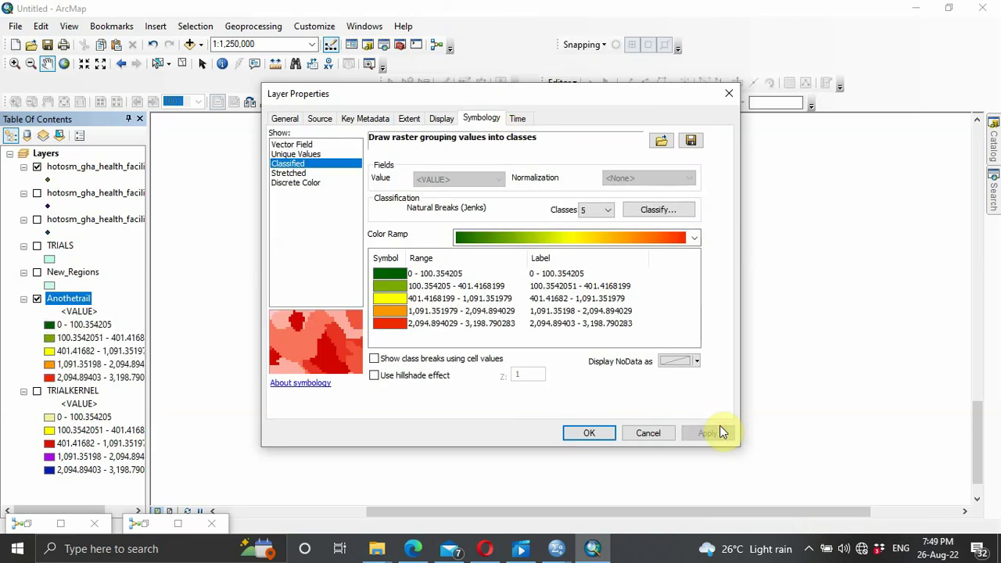
click(579, 433)
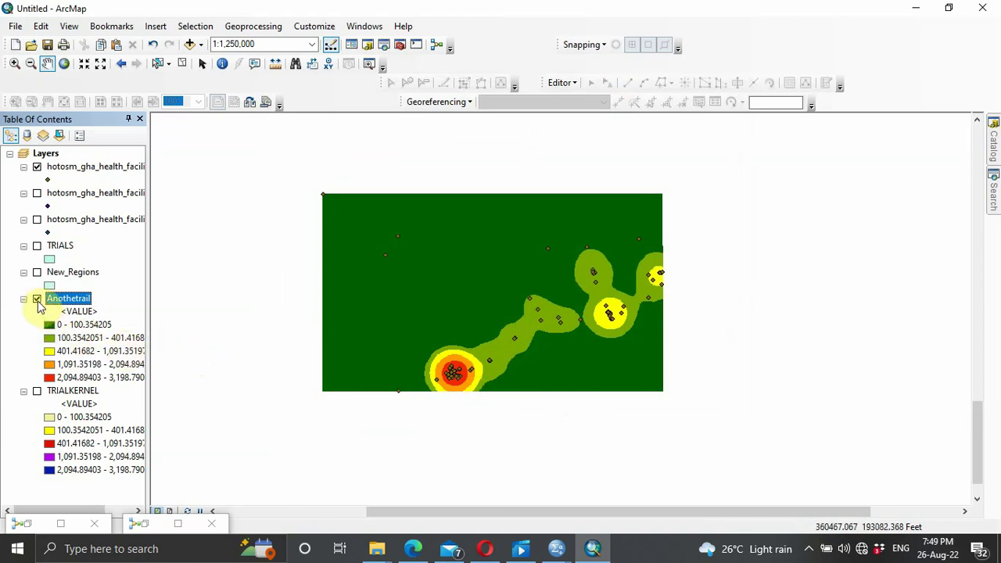
Turn on TRIALKERNEL and switch Anothetrail's visibility off and on to compare the two kernel density rasters, leaving both layers on.
click(37, 299)
click(35, 391)
click(36, 391)
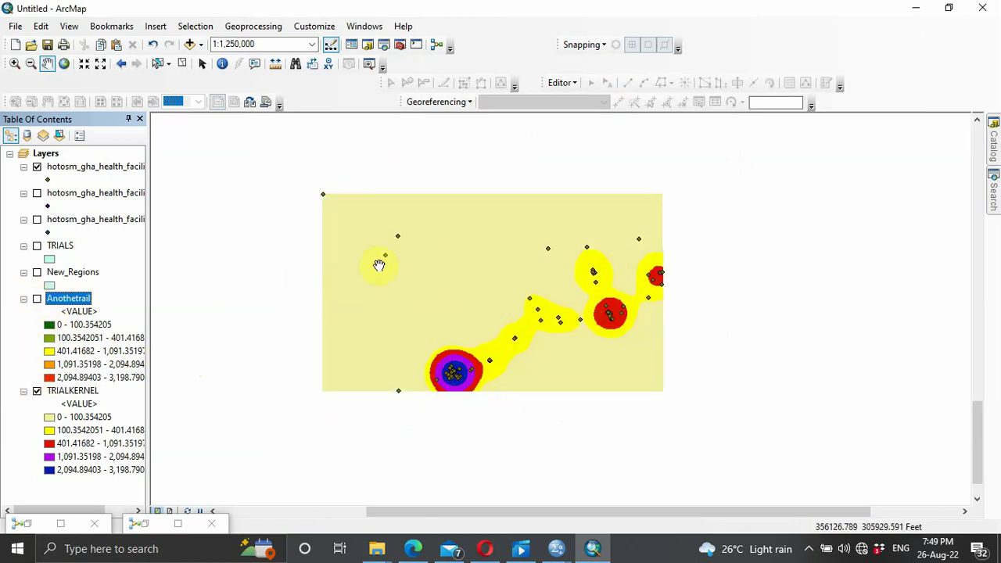
click(37, 300)
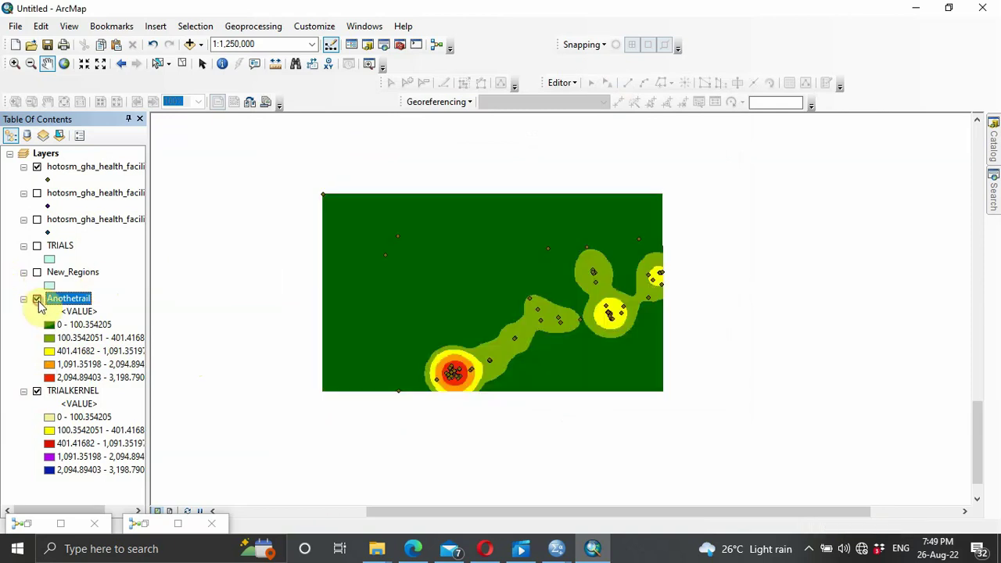
click(37, 299)
click(37, 299)
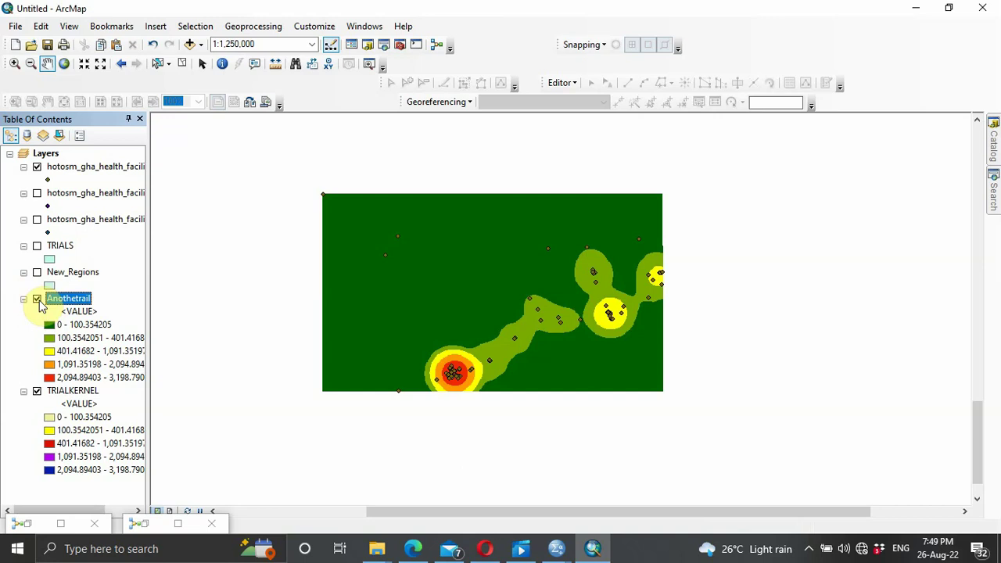